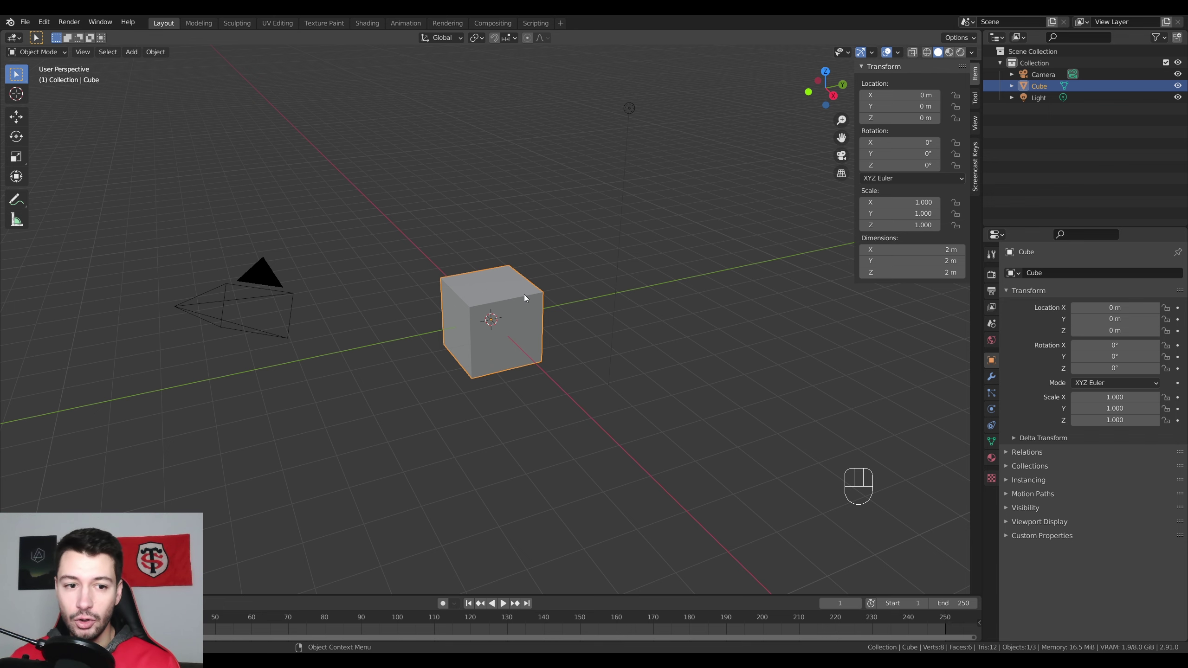
- Sketch an annotation loop running around the middle of the cube, then undo the annotation
scroll(525, 298, "up", 2)
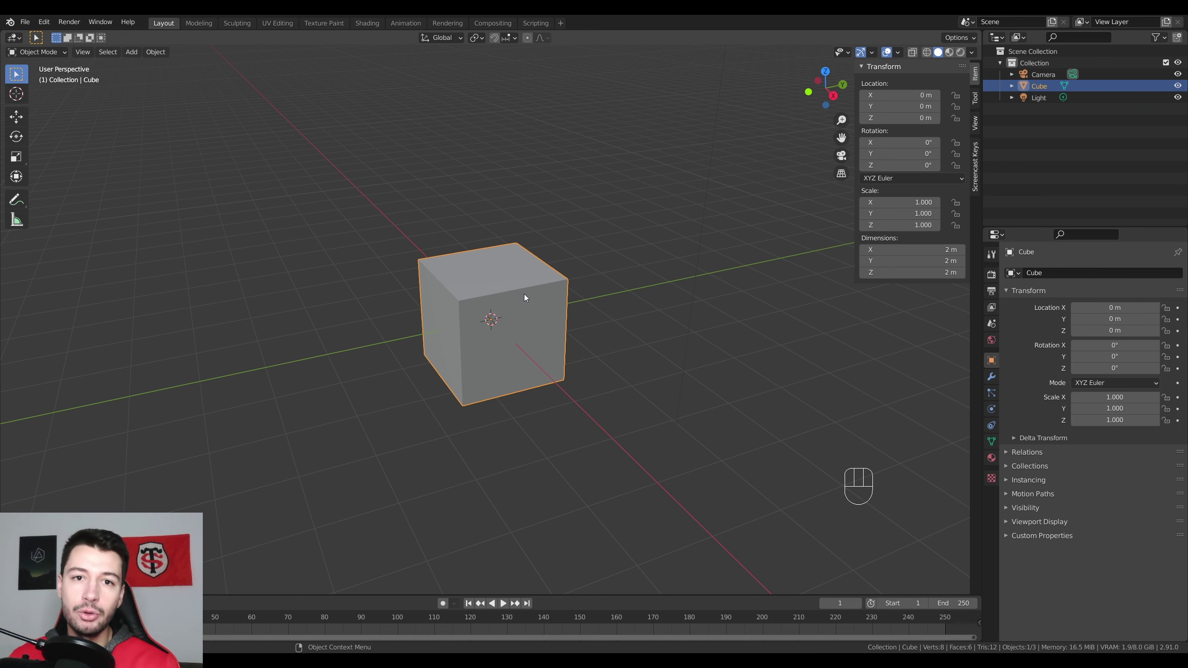
middle_click_drag(527, 294, 556, 281)
scroll(569, 364, "up", 3)
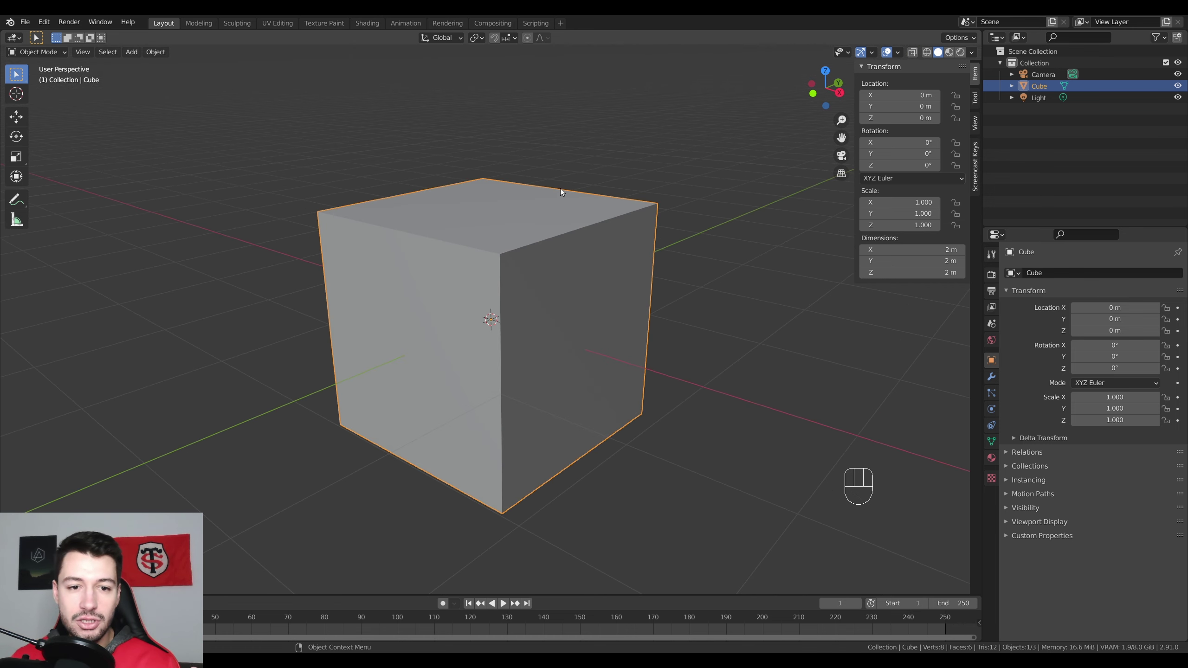
middle_click_drag(445, 321, 437, 264)
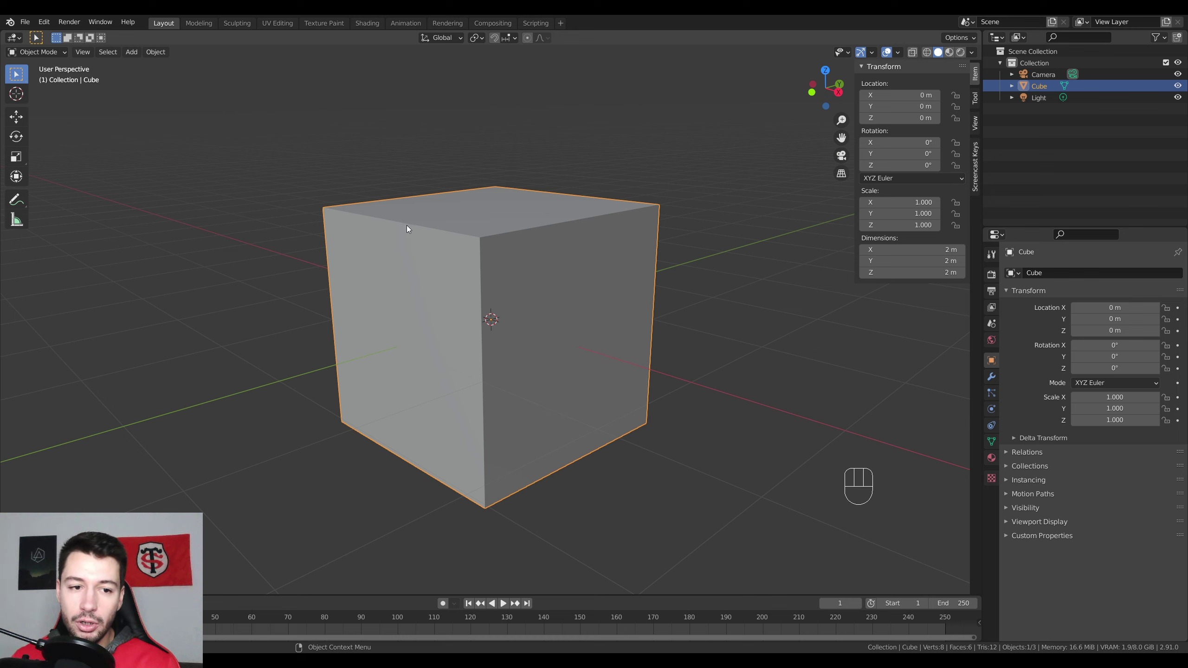
key("d")
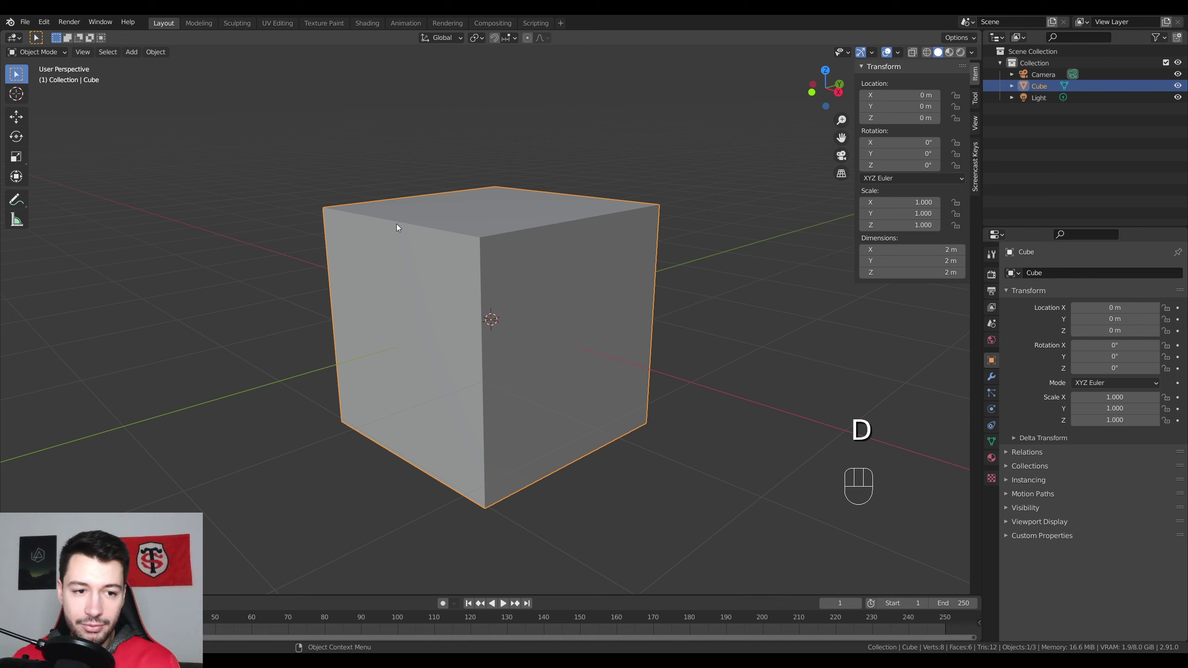
mouse_move(397, 223)
left_mouse_down()
mouse_move(408, 457)
mouse_move(583, 393)
mouse_move(578, 185)
mouse_move(385, 226)
left_mouse_up()
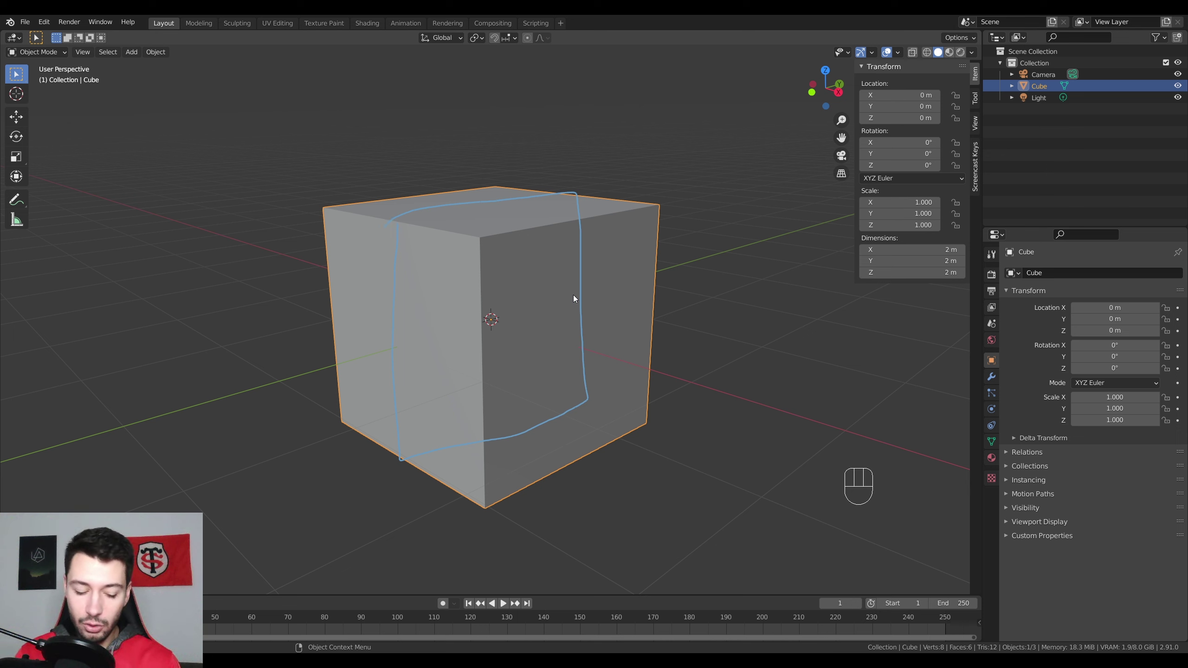
key("ctrl+z")
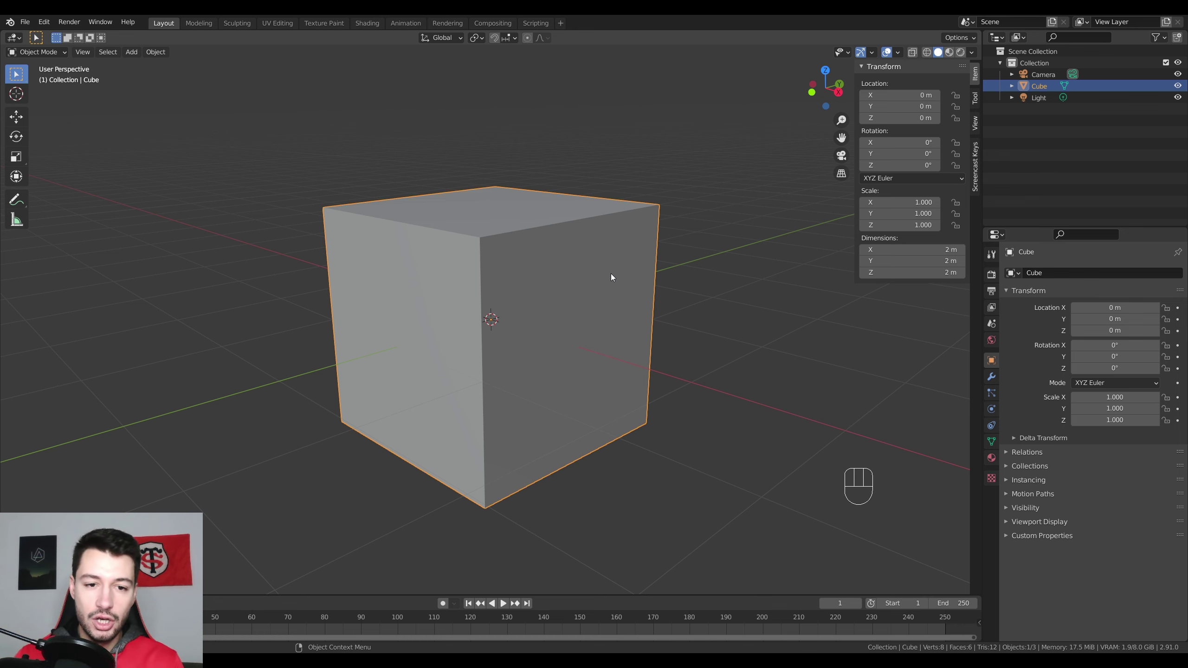
- In Edit Mode, add one loop cut halfway along the cube's X axis, with the edge slide set to 0
key("Tab")
middle_click_drag(611, 274, 705, 246)
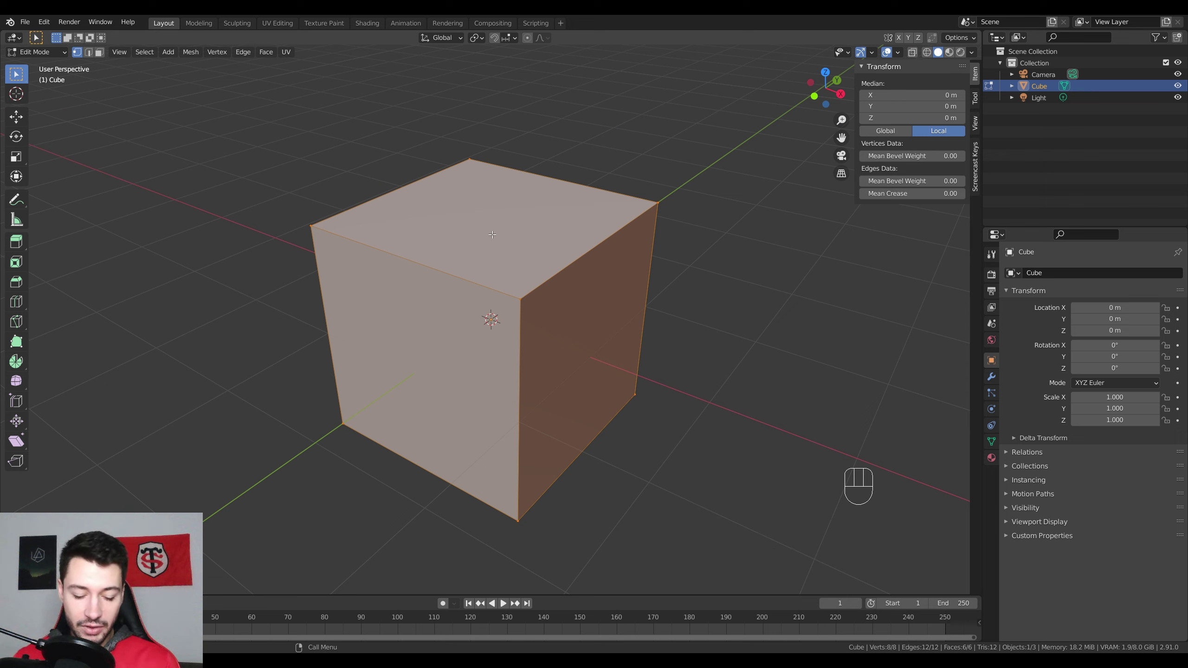
key("ctrl+r")
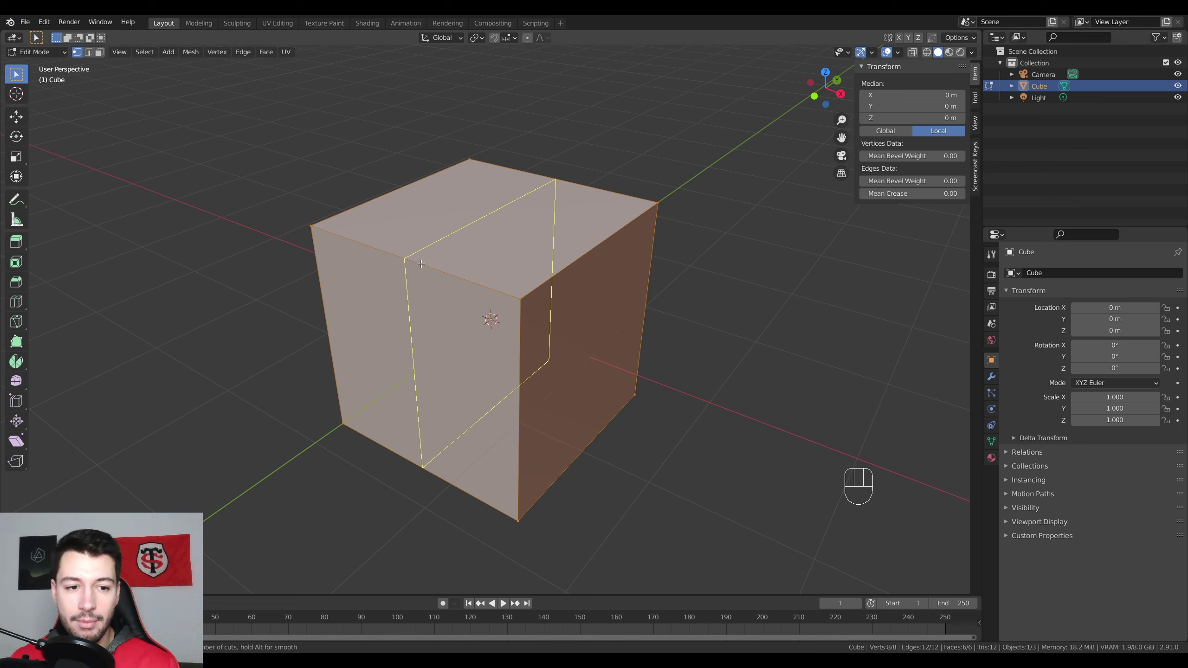
left_click(557, 180)
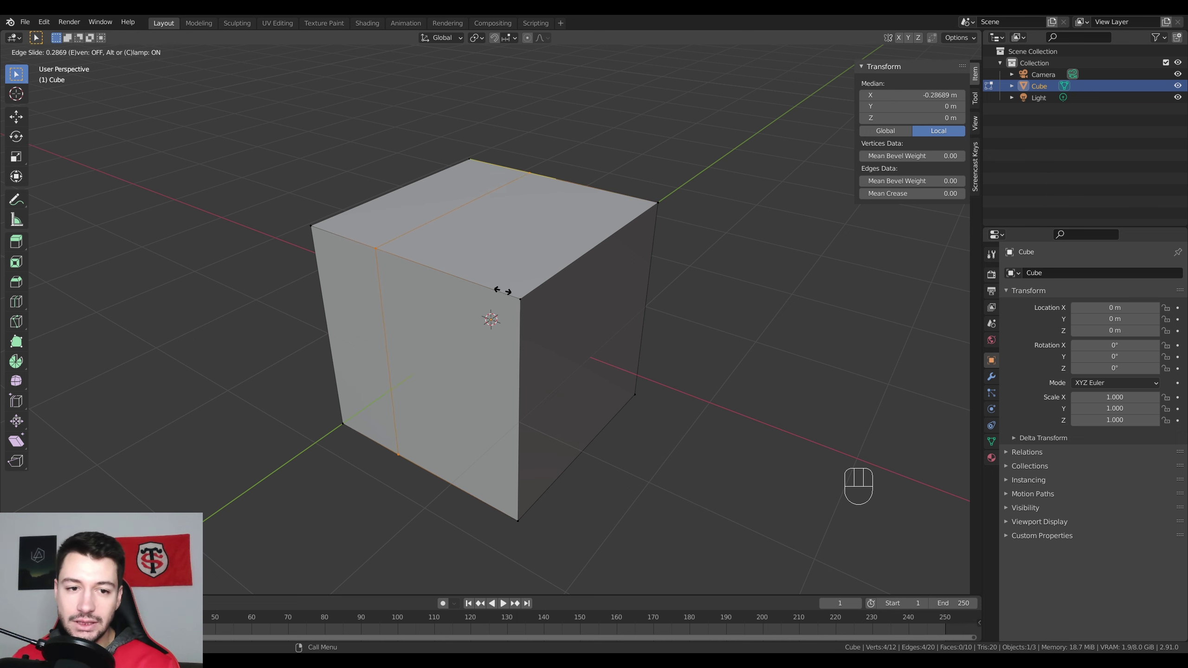
key("0")
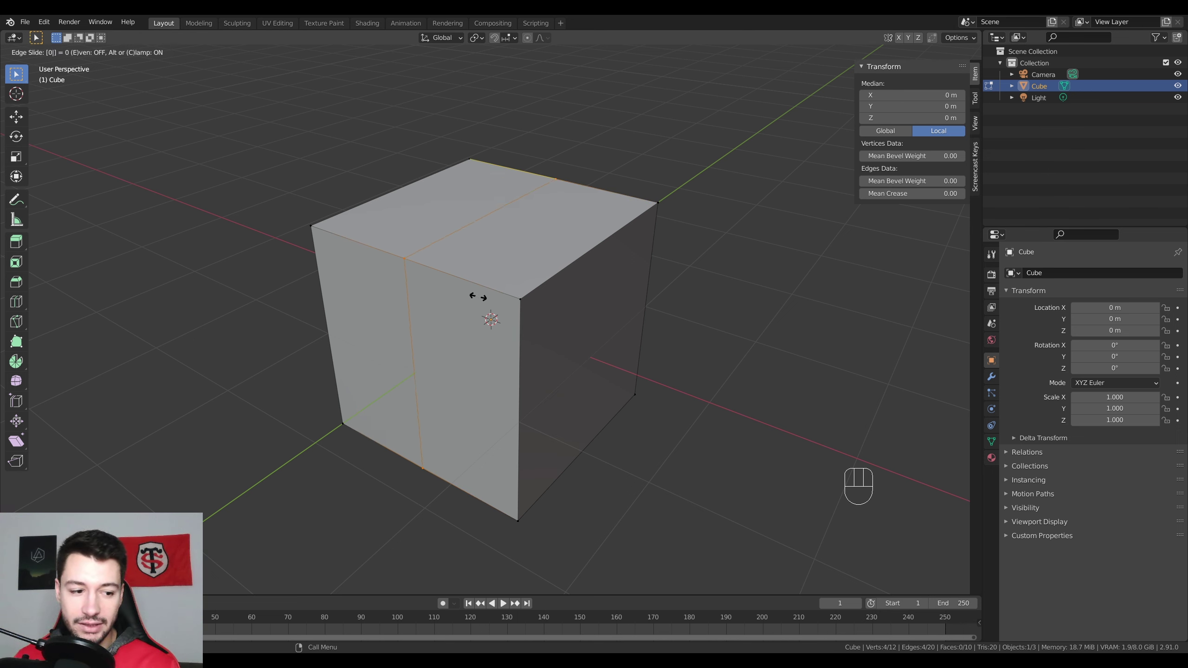
left_click(475, 296)
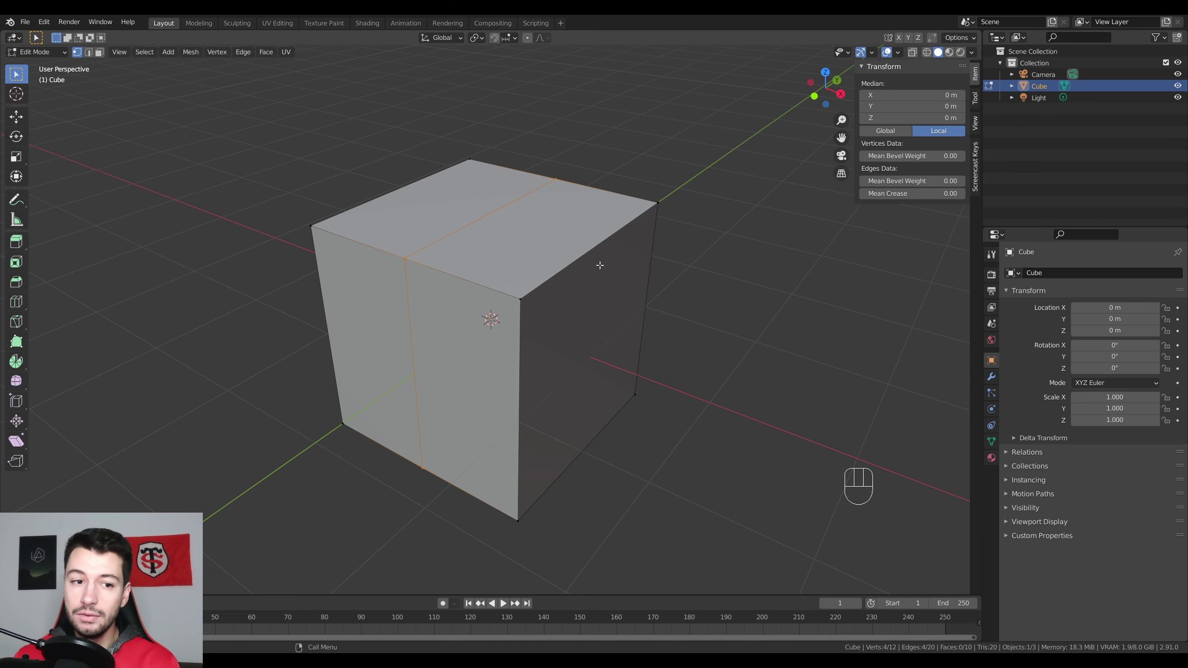
- Switch to face selection, select each half of the cube's top face in turn to inspect the split, then return to Object Mode
middle_click_drag(599, 263, 518, 230)
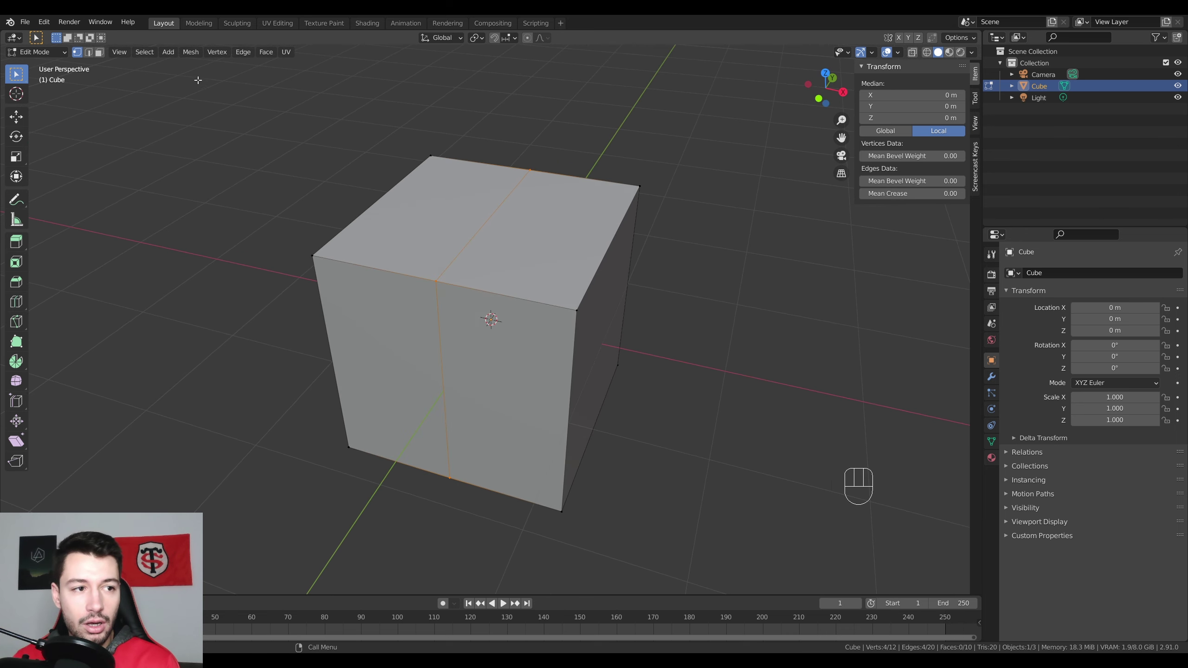
left_click(100, 52)
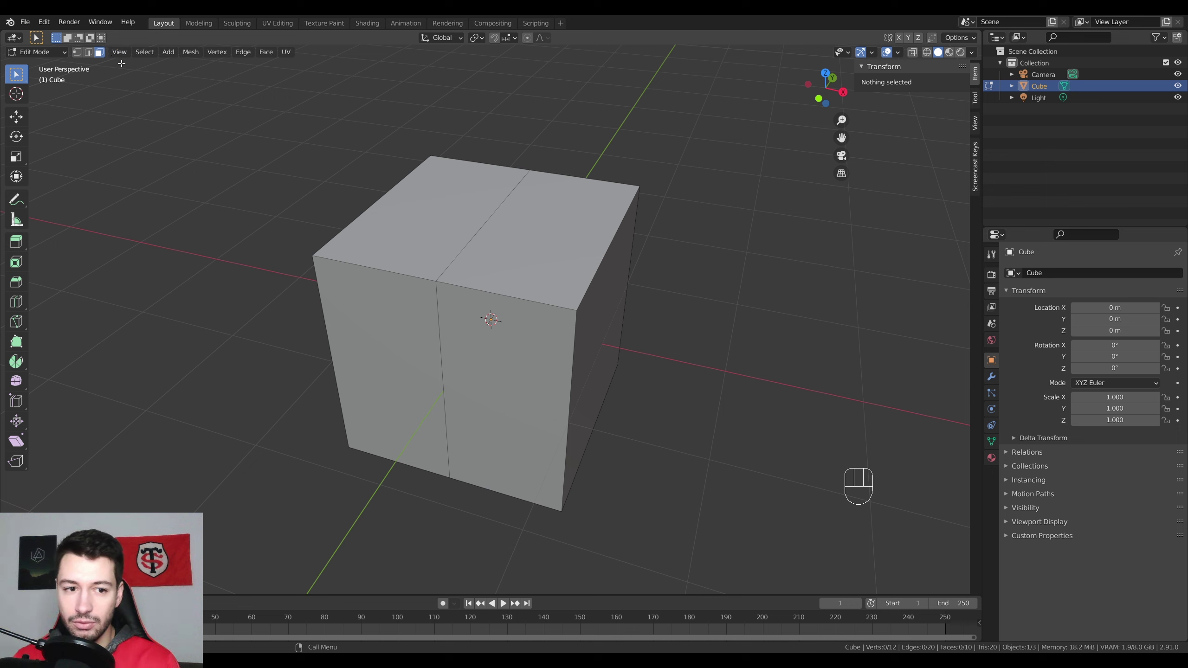
left_click(448, 234)
left_click(539, 247)
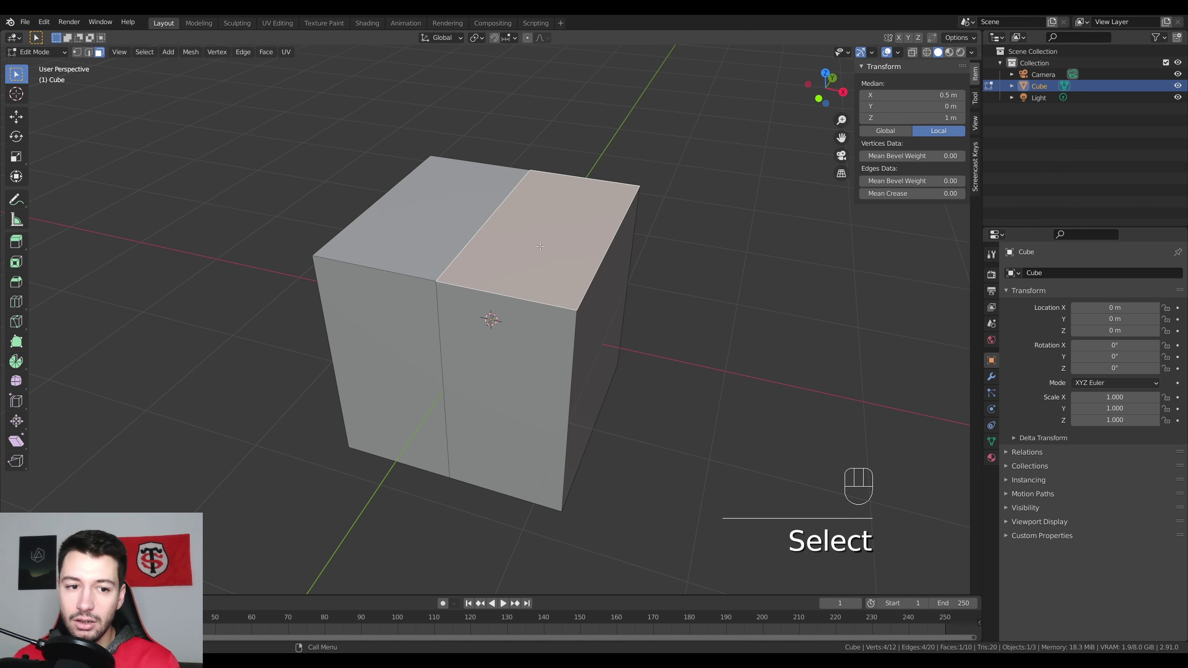
left_click(435, 228)
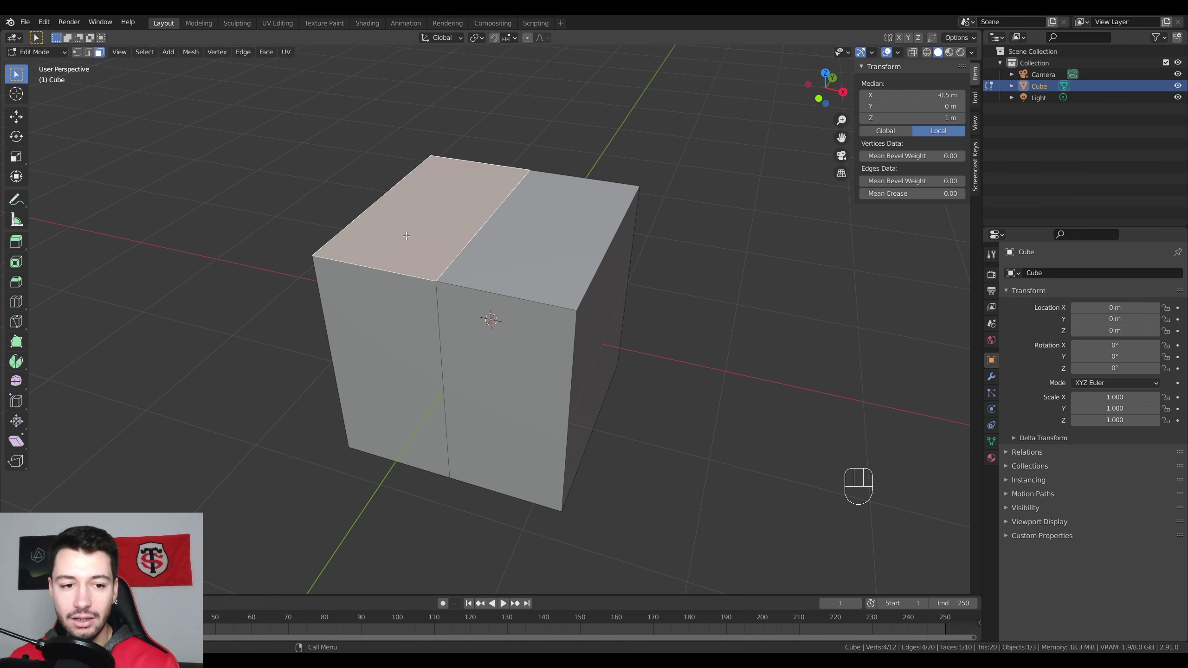
key("Tab")
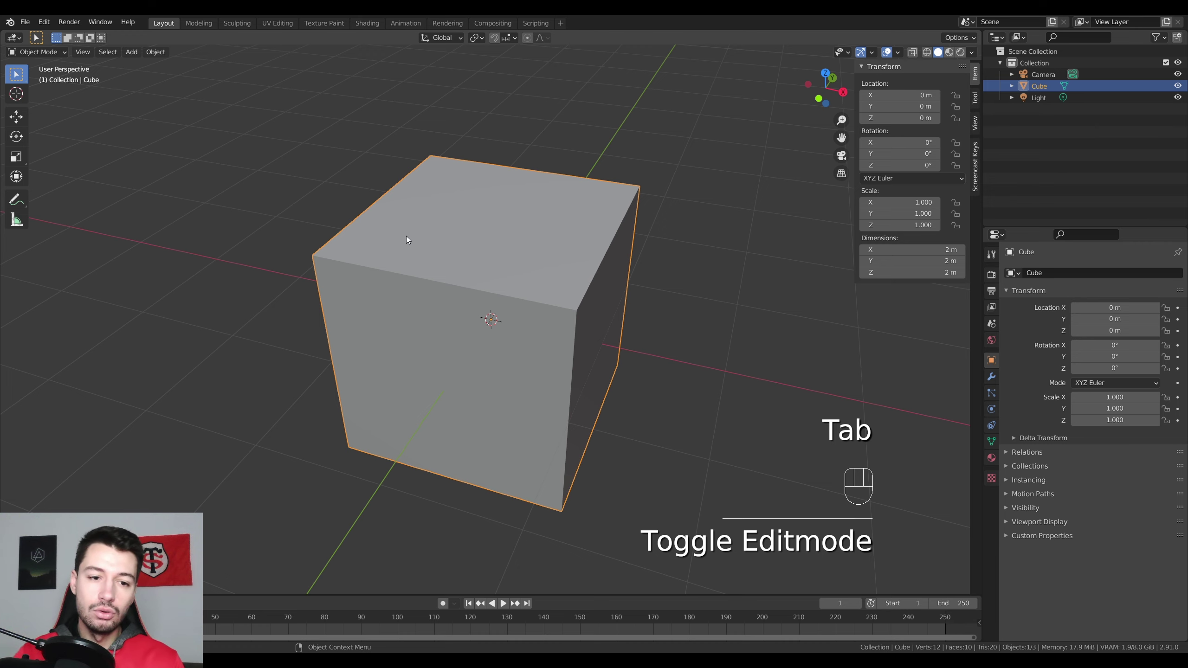
- Replace the cube with a new one and flatten it along Z to a scale of about 0.048
key("Delete")
key("shift+a")
left_click(466, 243)
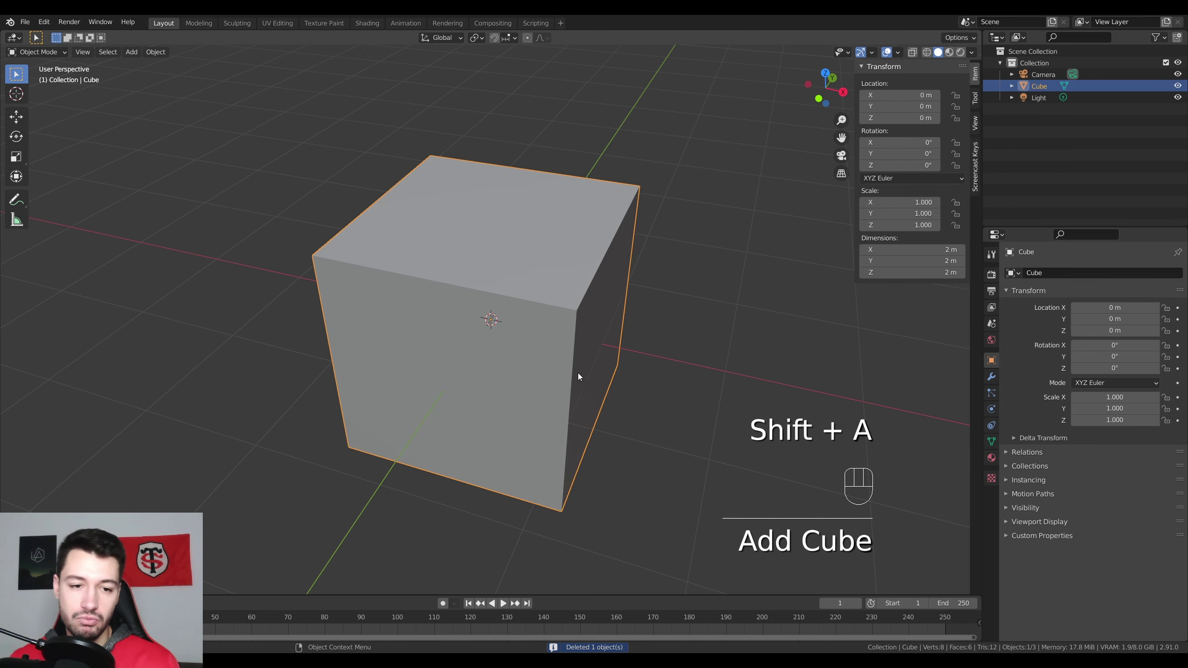
key("s")
key("z")
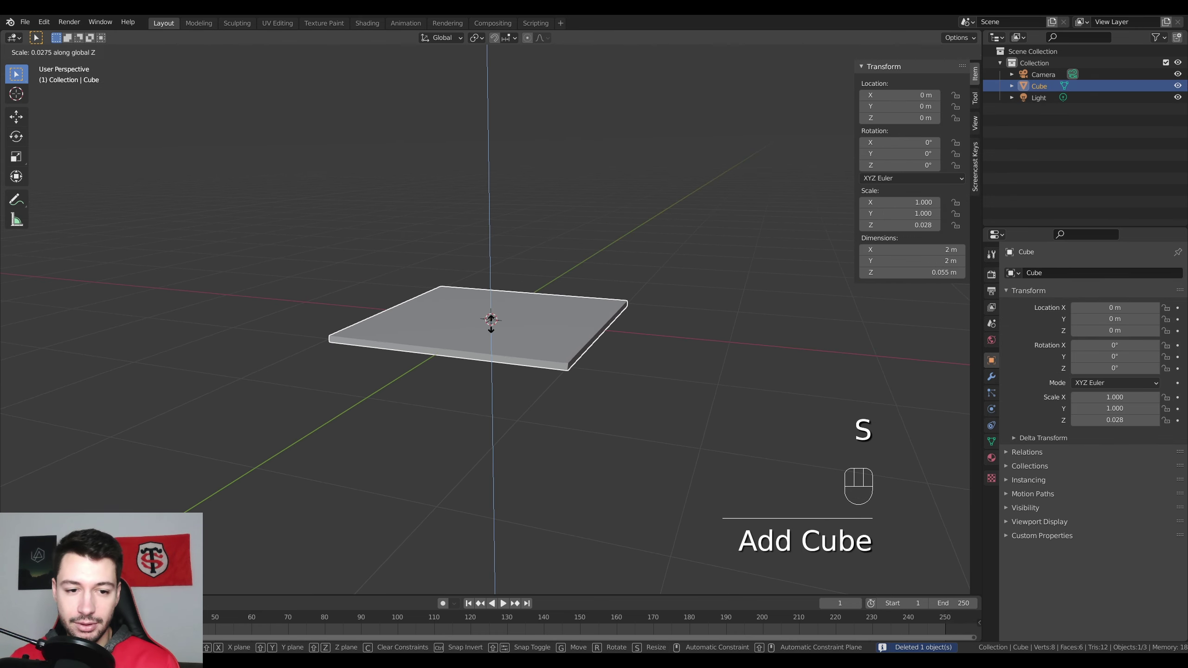
left_click(493, 324)
- Mark the four corners of the flattened cube's underside with annotation strokes, then undo all four marks
middle_click_drag(527, 389, 530, 250)
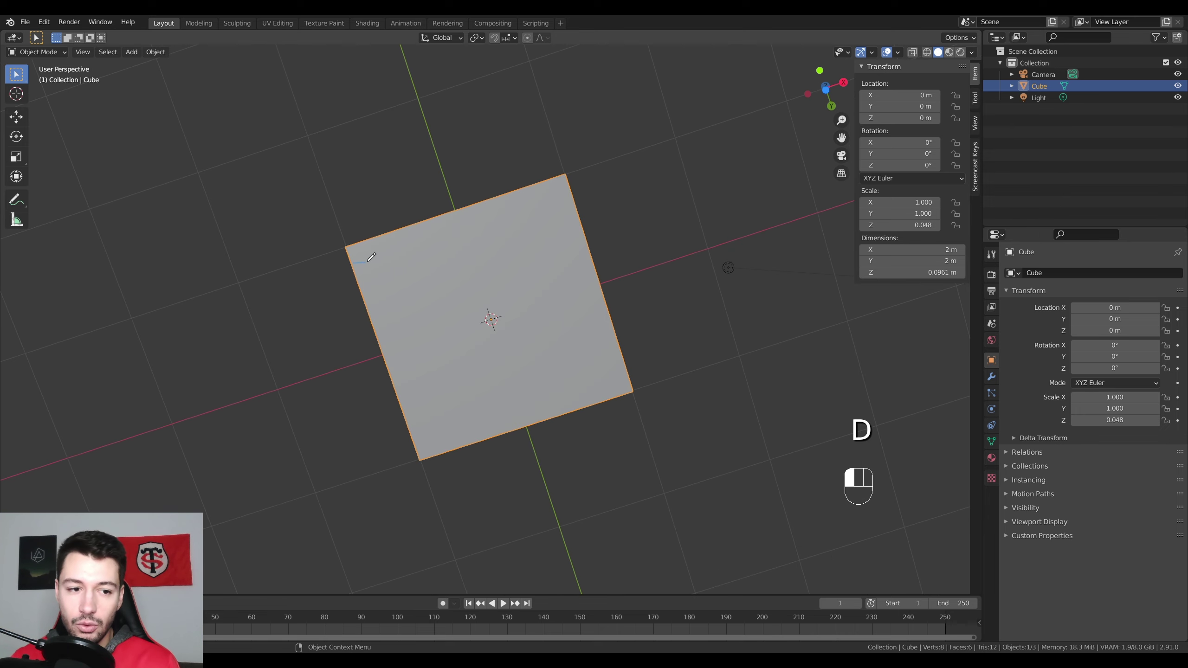
left_click_drag(354, 264, 367, 249)
left_click_drag(548, 184, 562, 196)
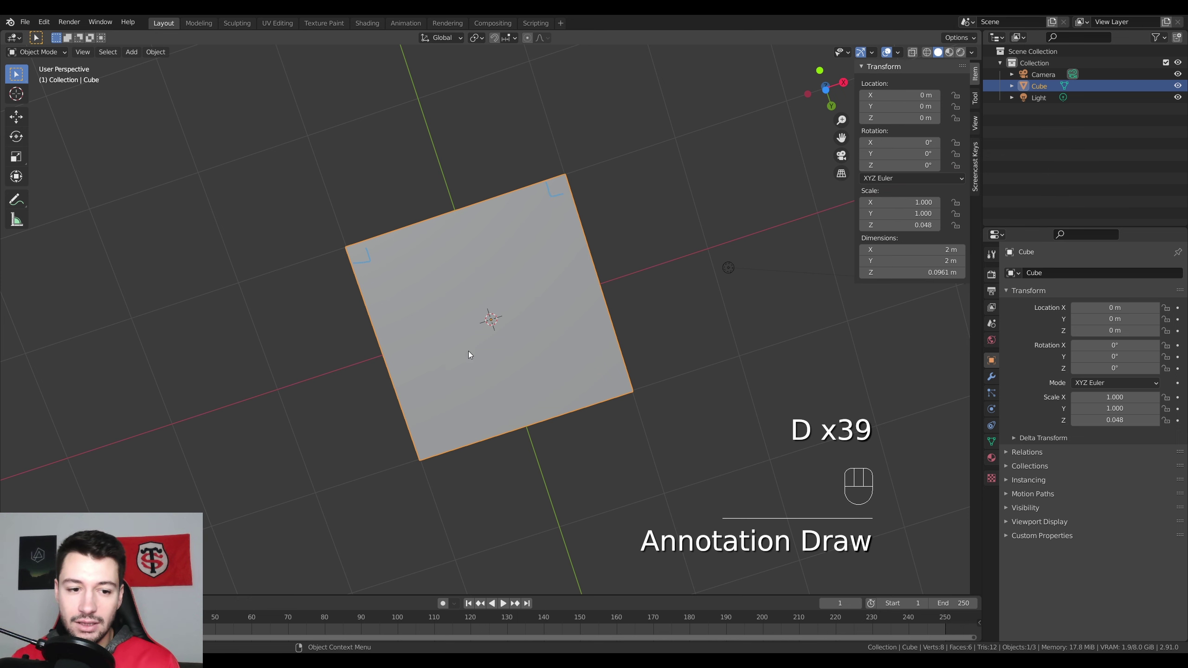
left_click_drag(417, 442, 438, 448)
left_click_drag(608, 395, 612, 386)
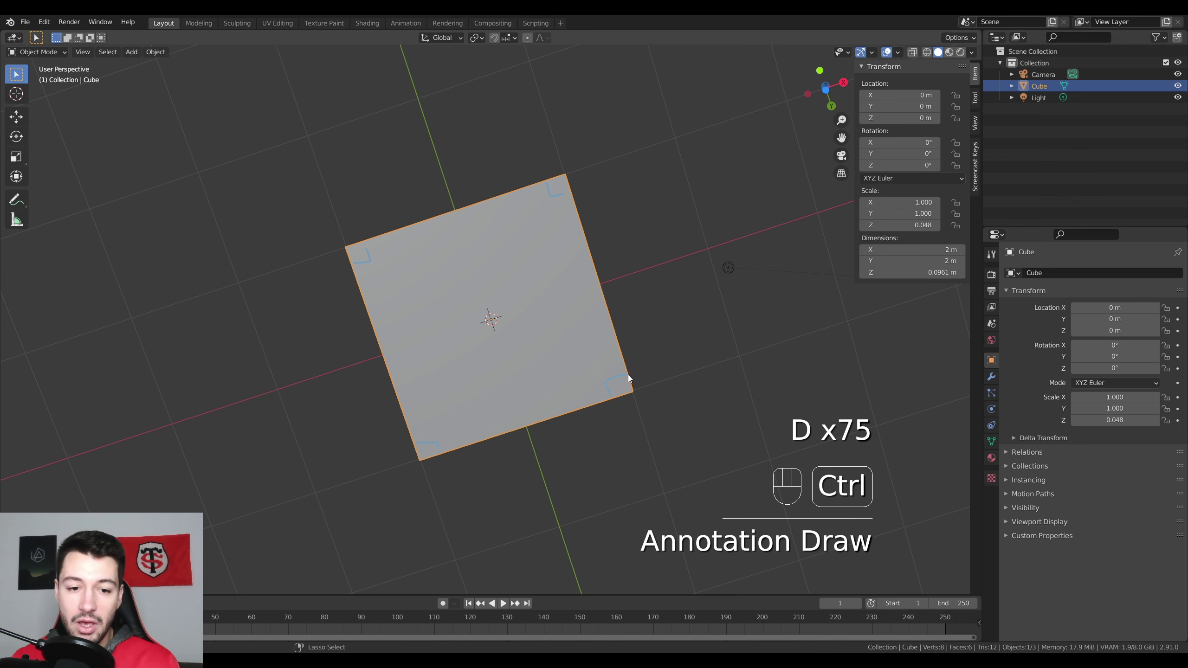
key("ctrl+z")
key("ctrl+z")
key("ctrl+z")
key("ctrl+z")
- Enter Edit Mode on the flattened cube
middle_click_drag(607, 311, 129, 124)
key("Tab")
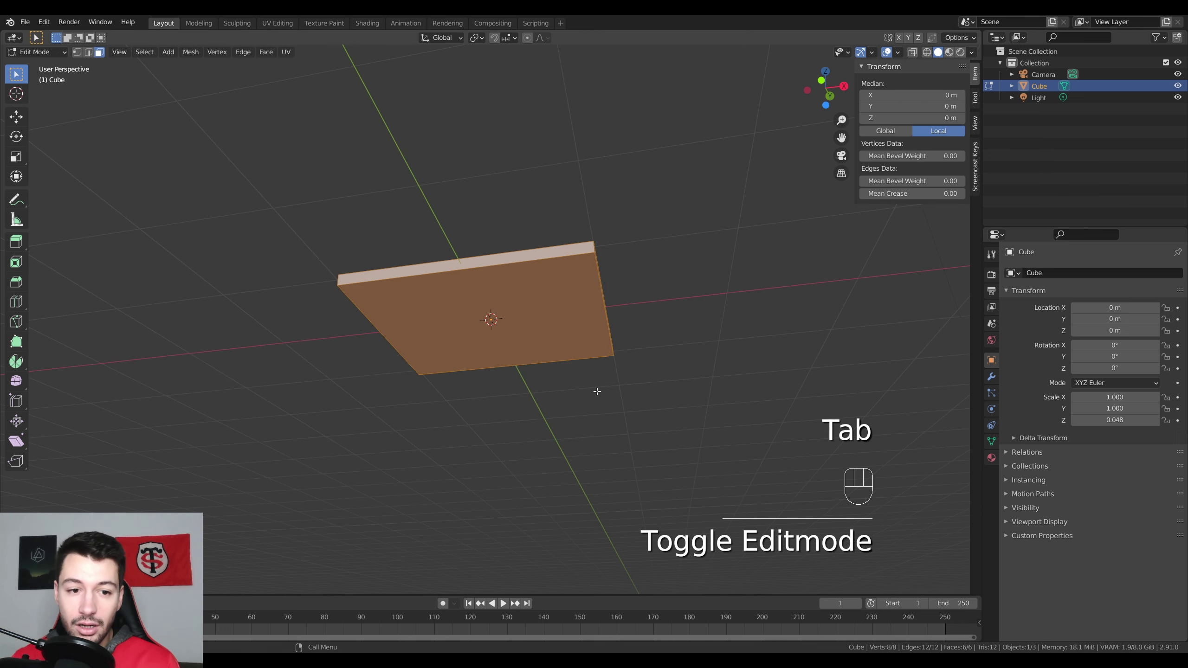
- Try extruding the flattened cube's entire underside face downward, then undo the extrusion
left_click(460, 298)
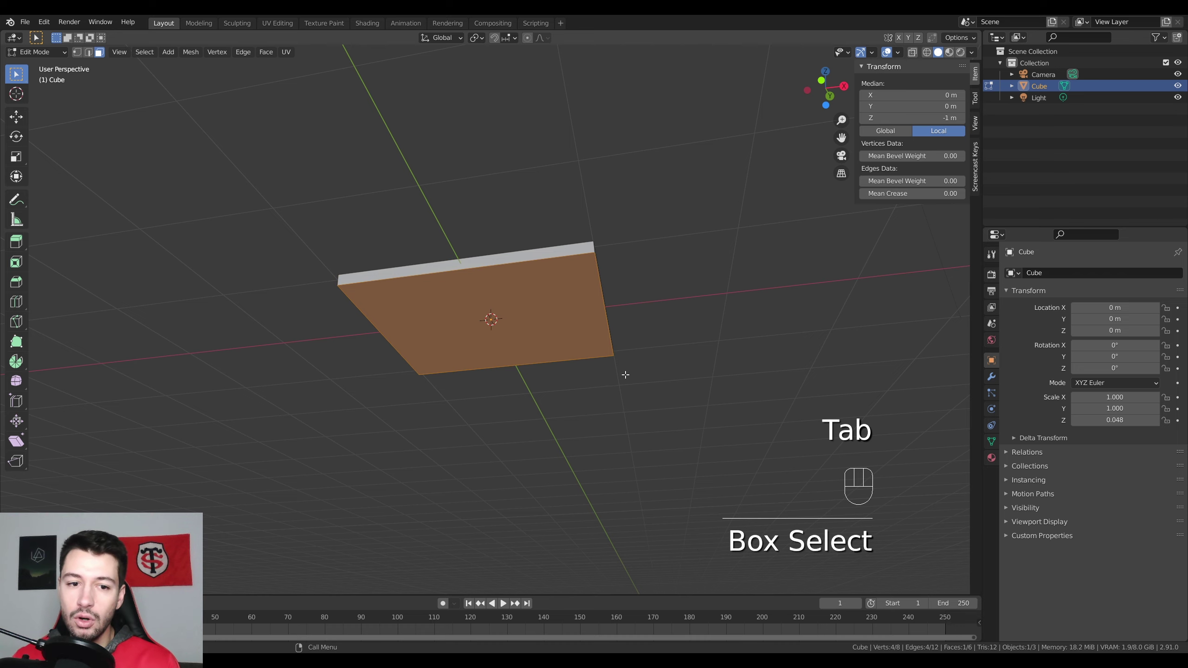
middle_click_drag(620, 375, 611, 359)
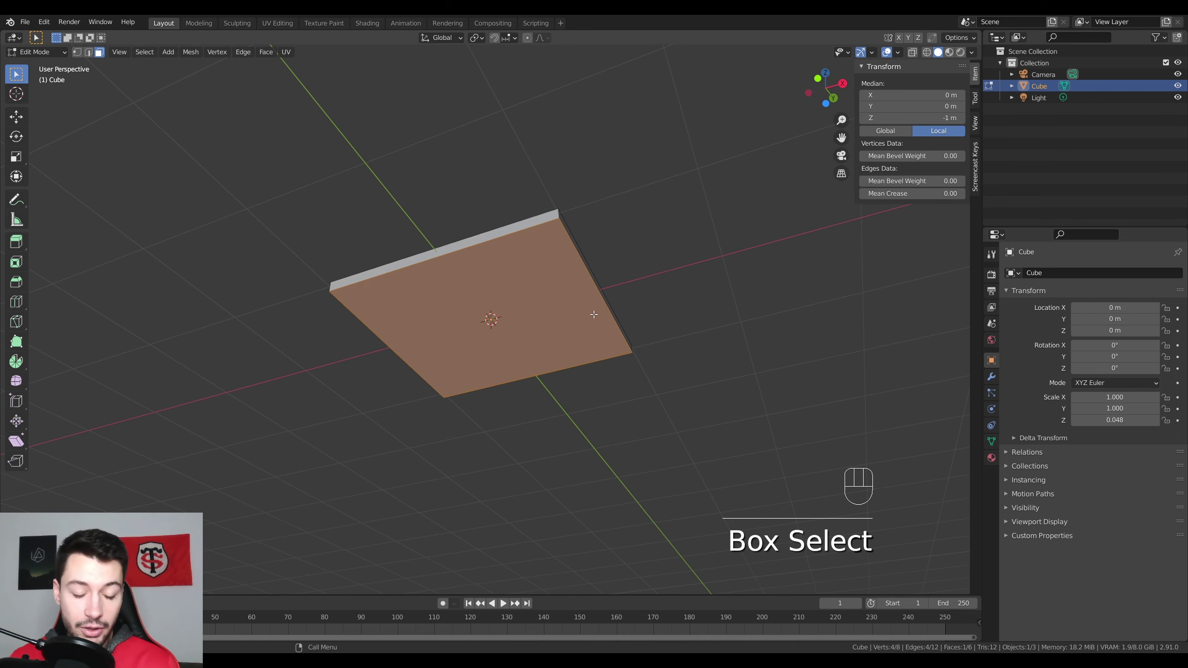
key("e")
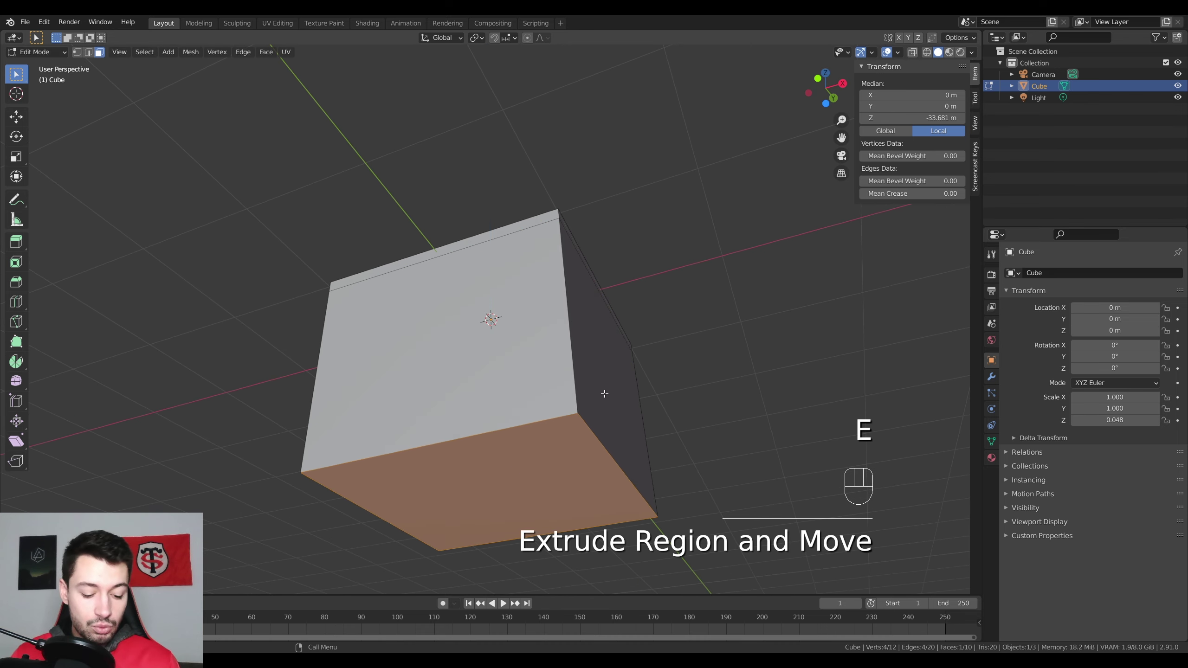
left_click(605, 394)
key("ctrl+z")
middle_click_drag(604, 394, 646, 332)
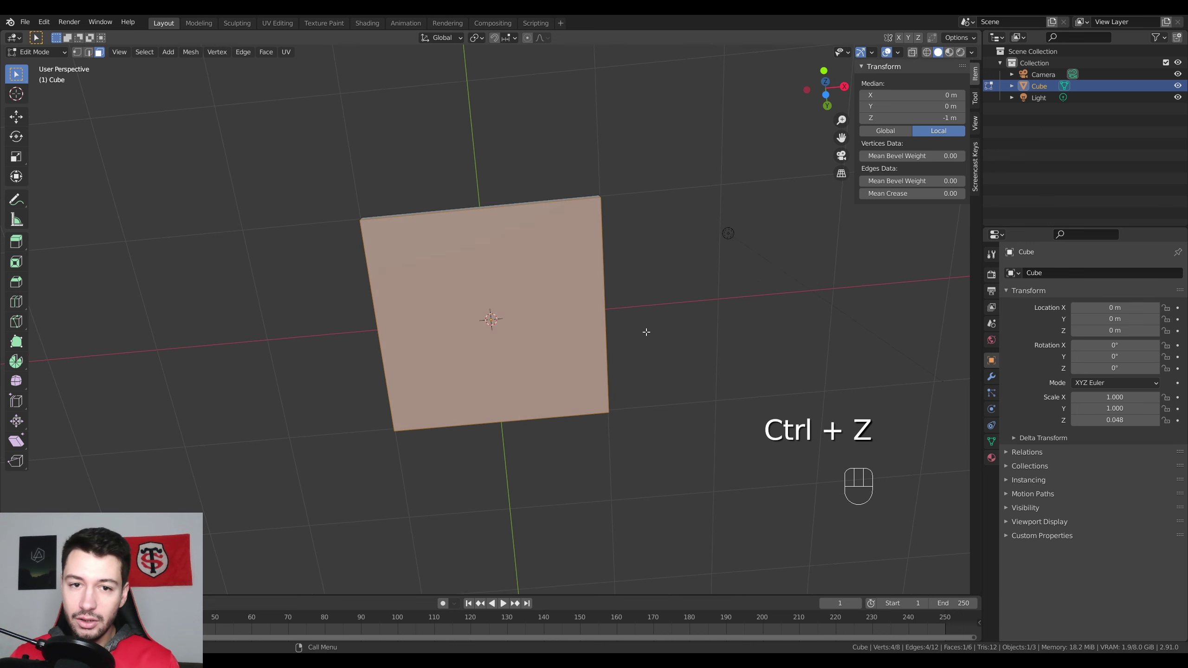
- From the top view, add two evenly spaced loop cuts along the slab's X axis without sliding them
key("KP_7")
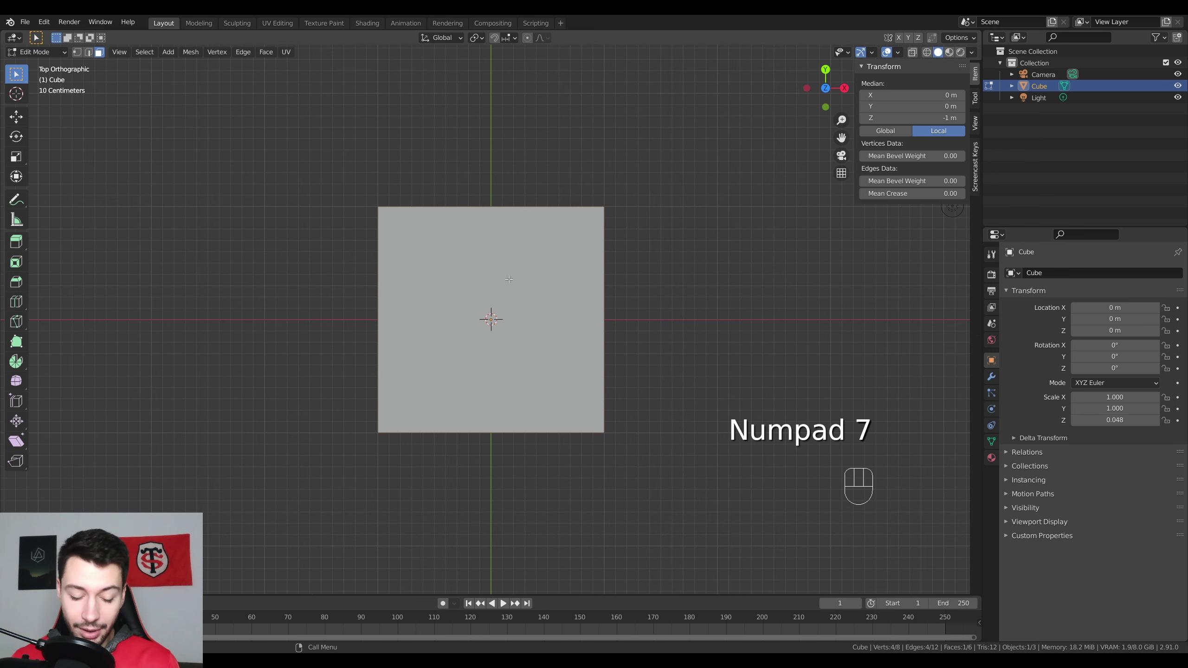
key("ctrl+r")
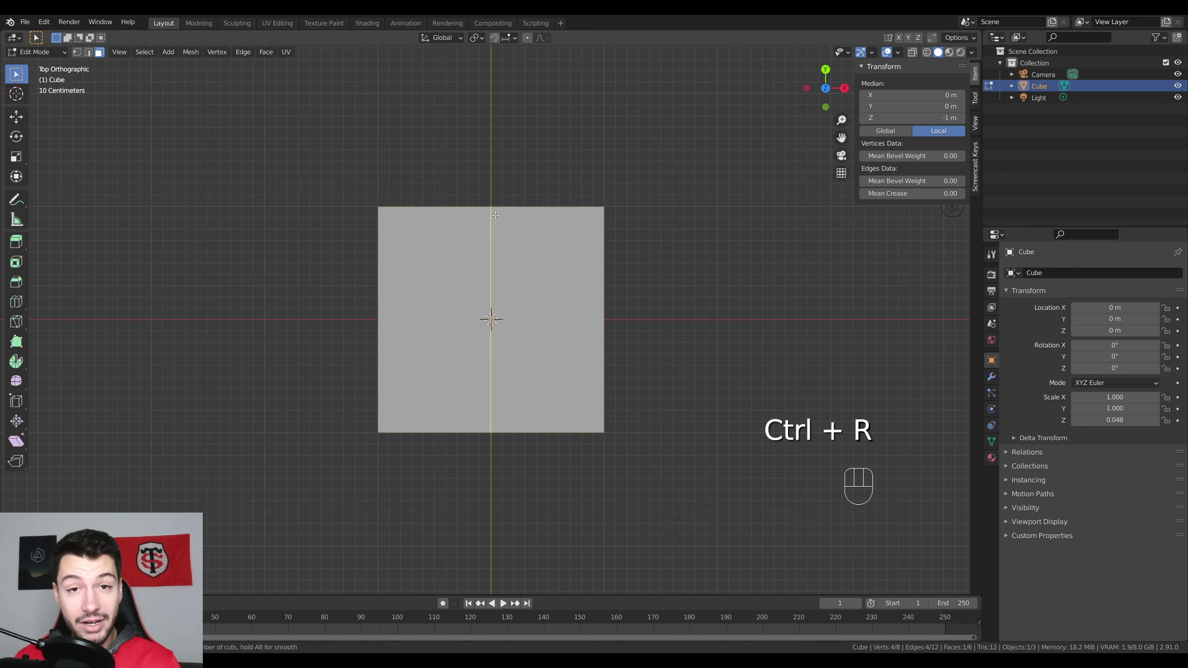
scroll(492, 212, "up", 3)
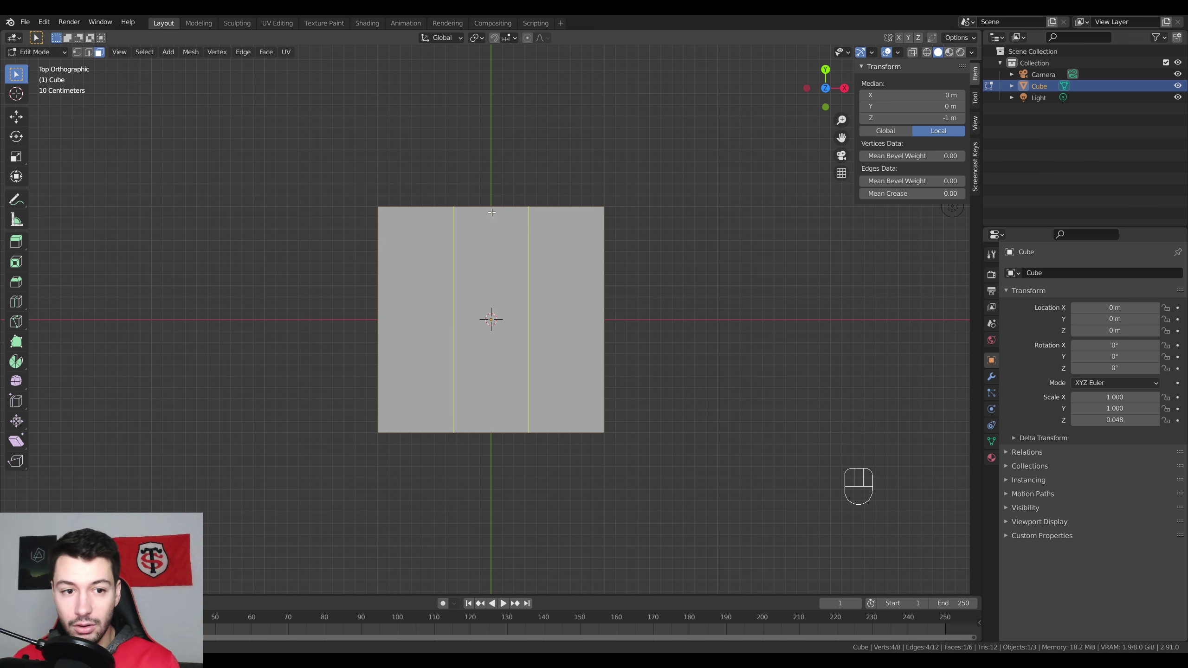
scroll(492, 212, "down", 2)
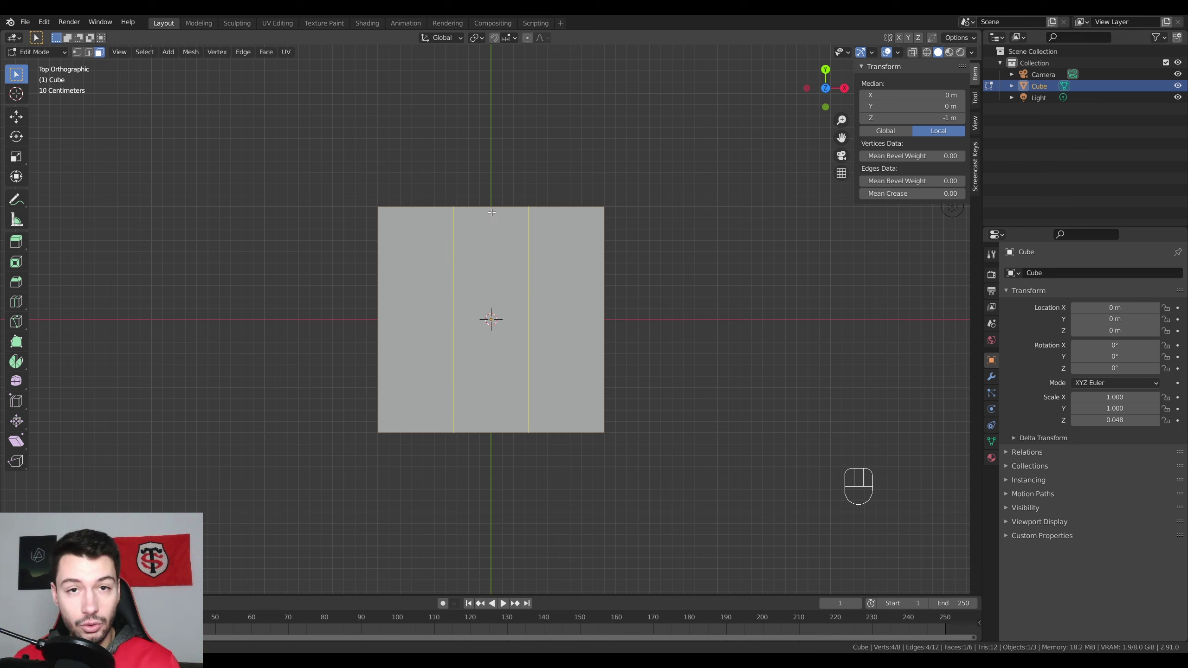
scroll(492, 212, "down", 1)
scroll(492, 212, "up", 1)
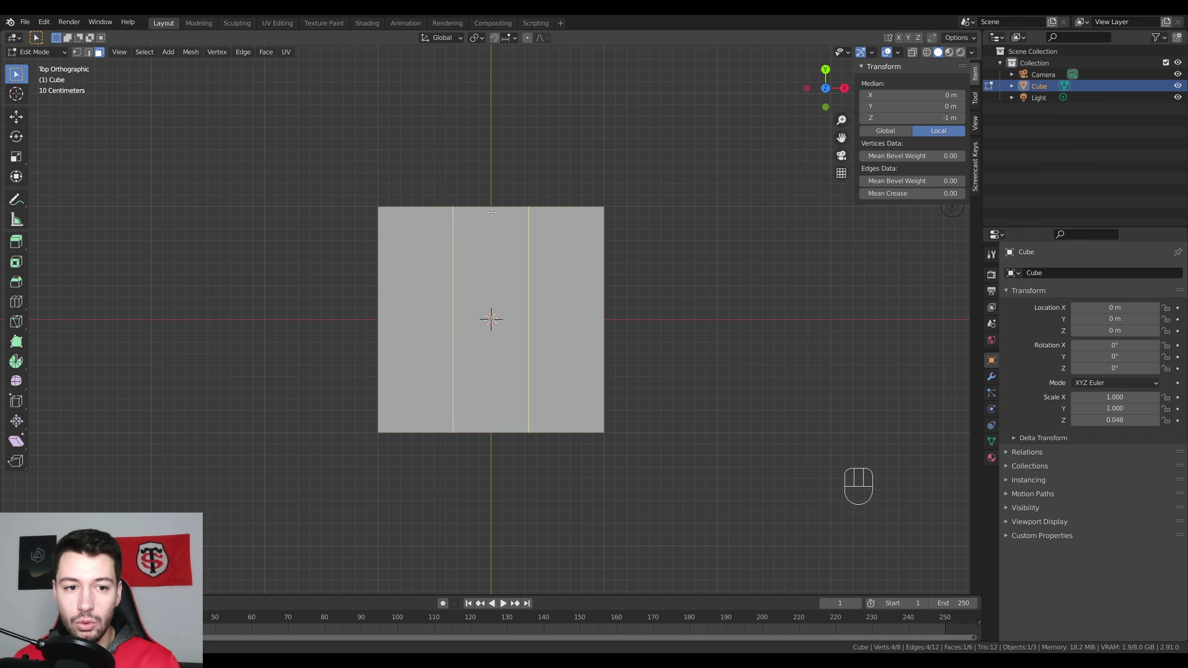
left_click(491, 212)
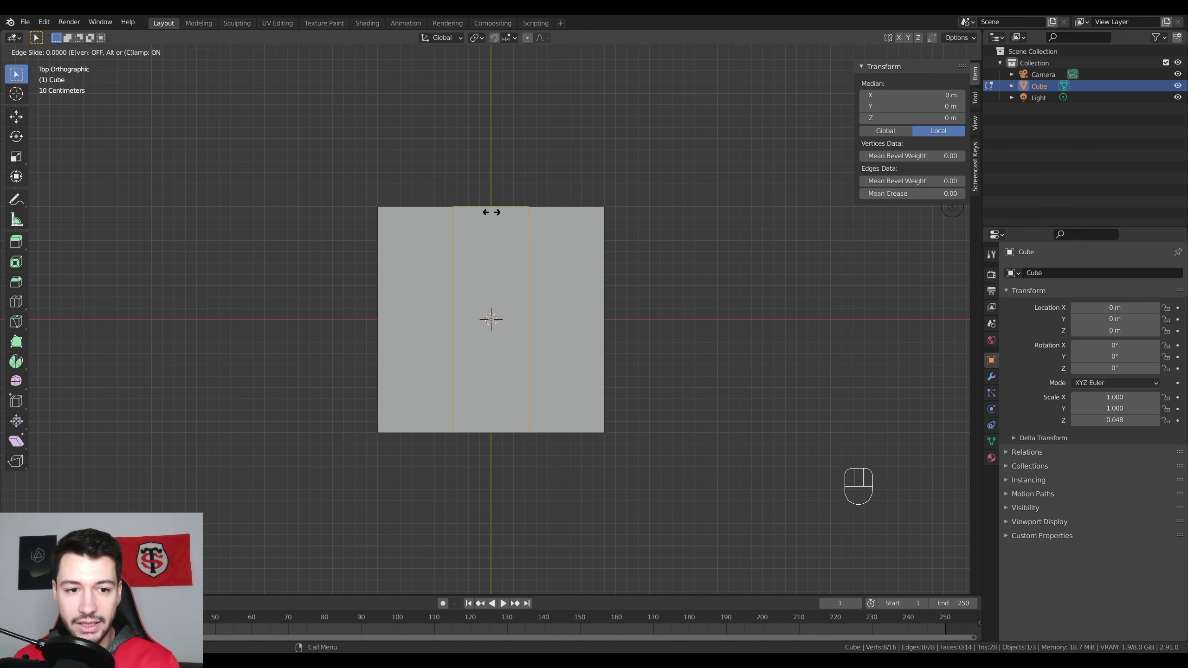
right_click(508, 248)
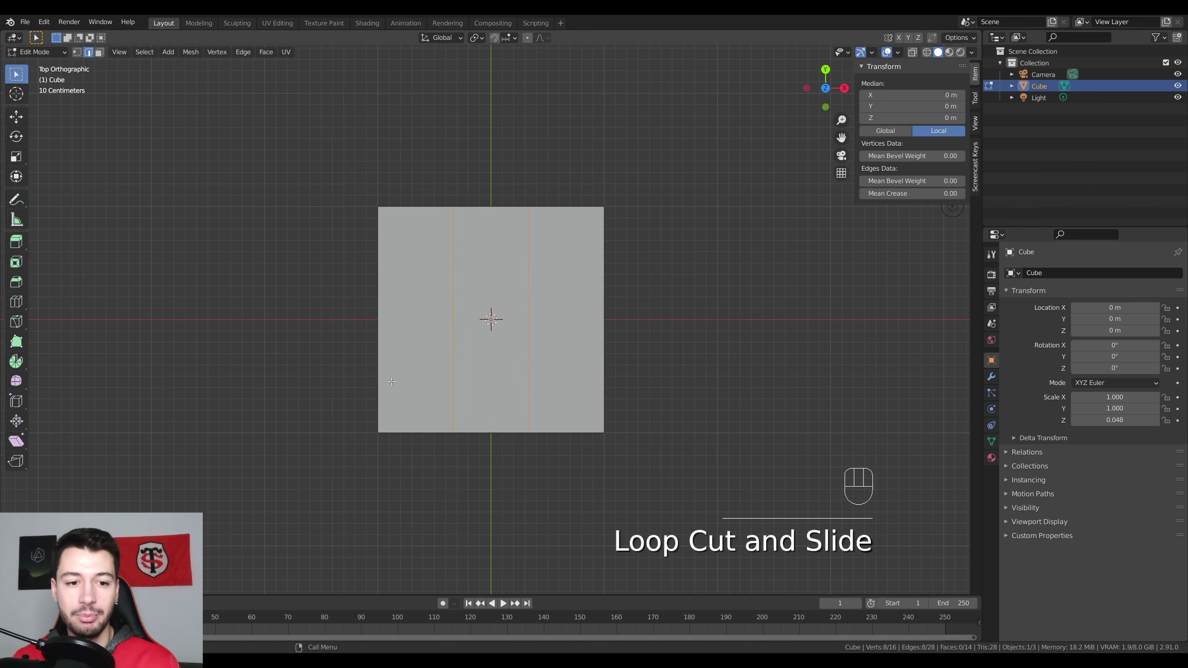
scroll(391, 383, "up", 4)
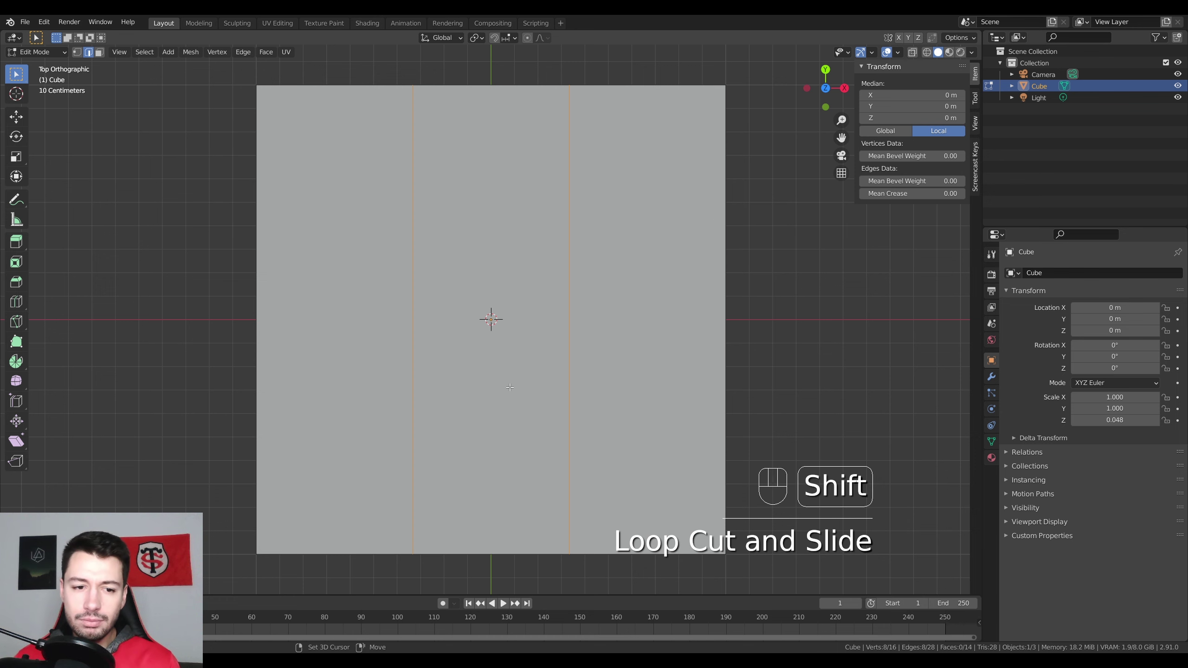
middle_click_drag(510, 393, 507, 375, "shift")
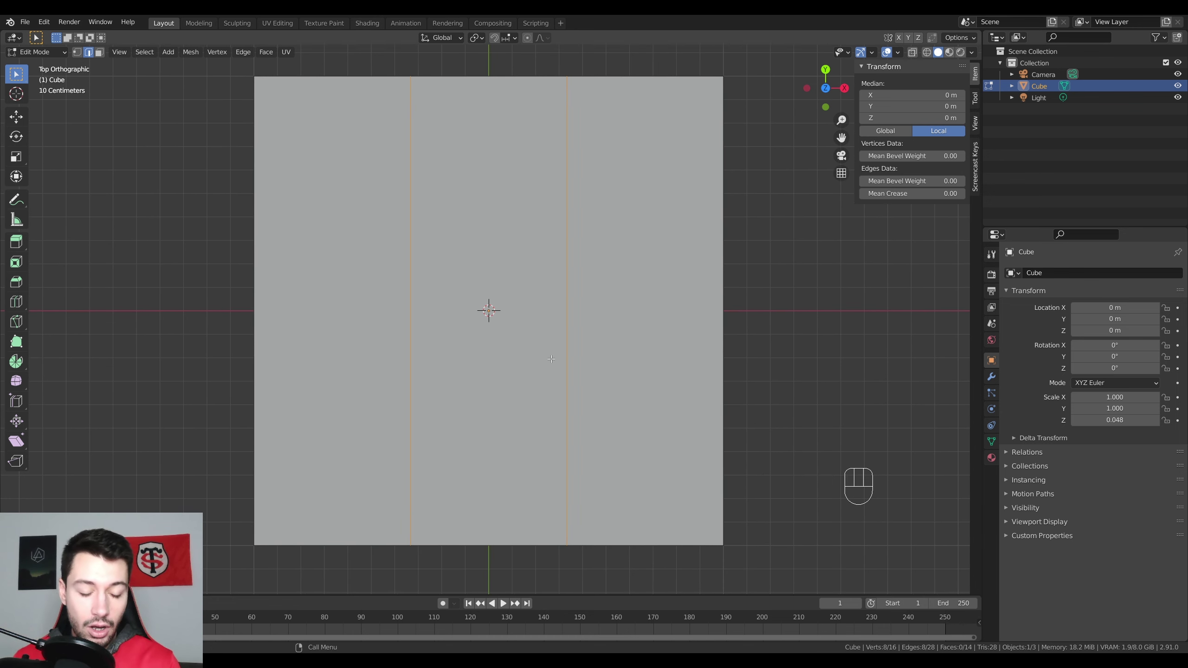
- Annotate the gap between the two loop cuts and their outward spread with arrows, then undo the strokes and the cuts
left_click_drag(418, 308, 568, 307)
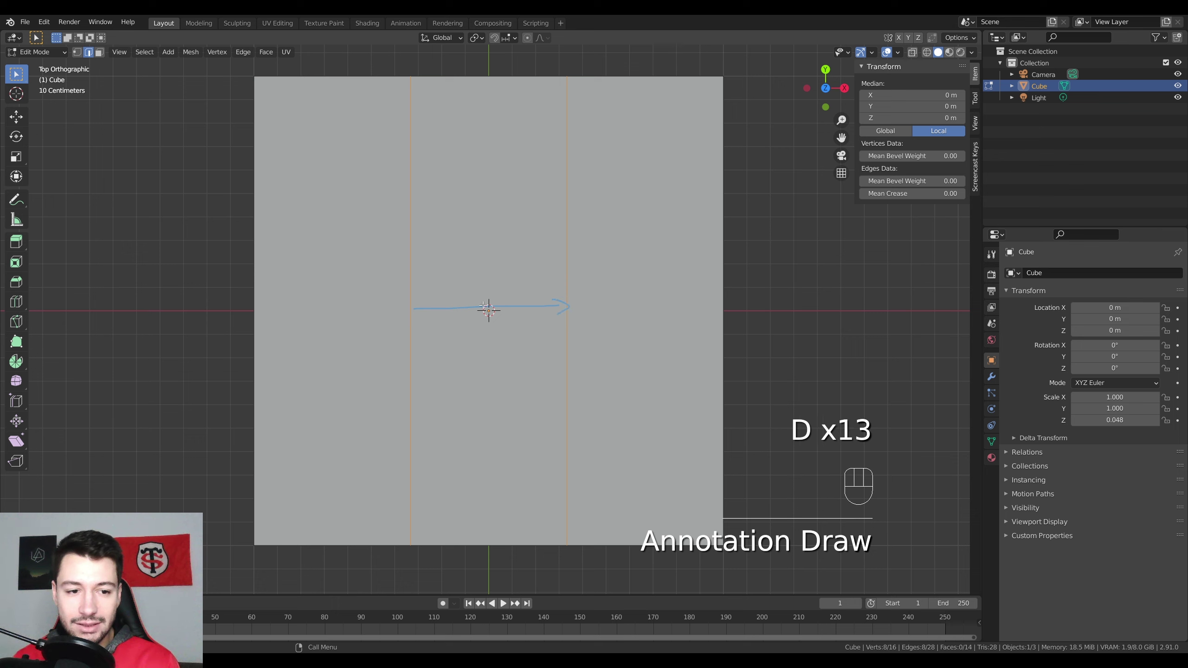
left_click_drag(414, 299, 423, 322)
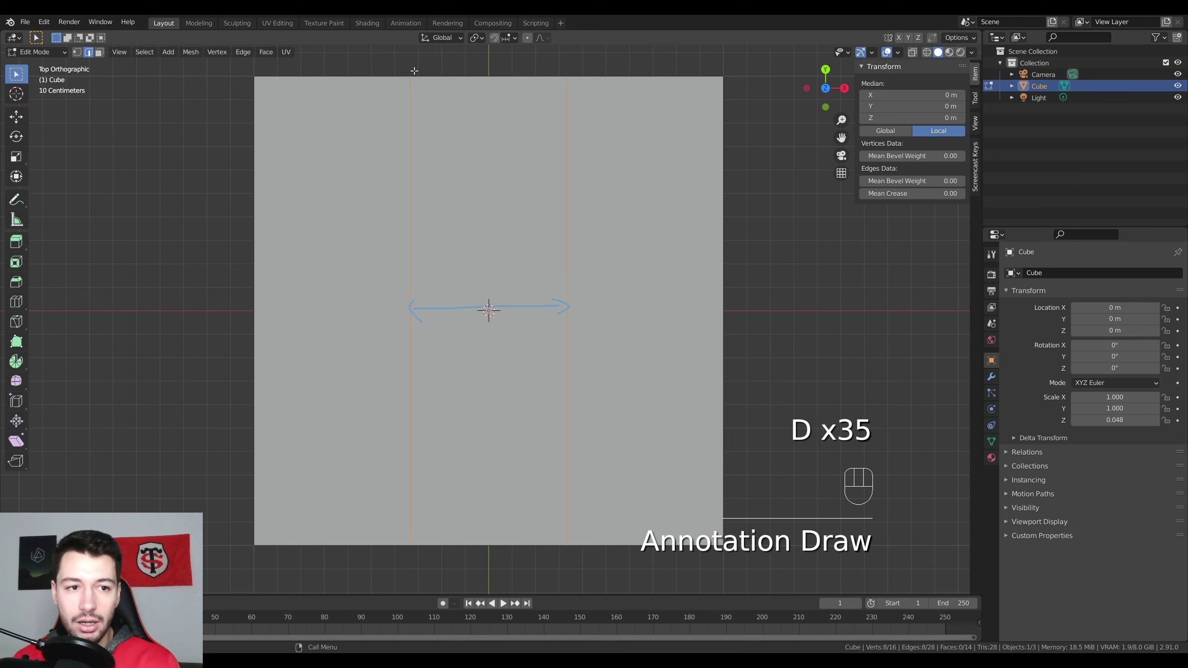
left_click_drag(414, 71, 284, 79)
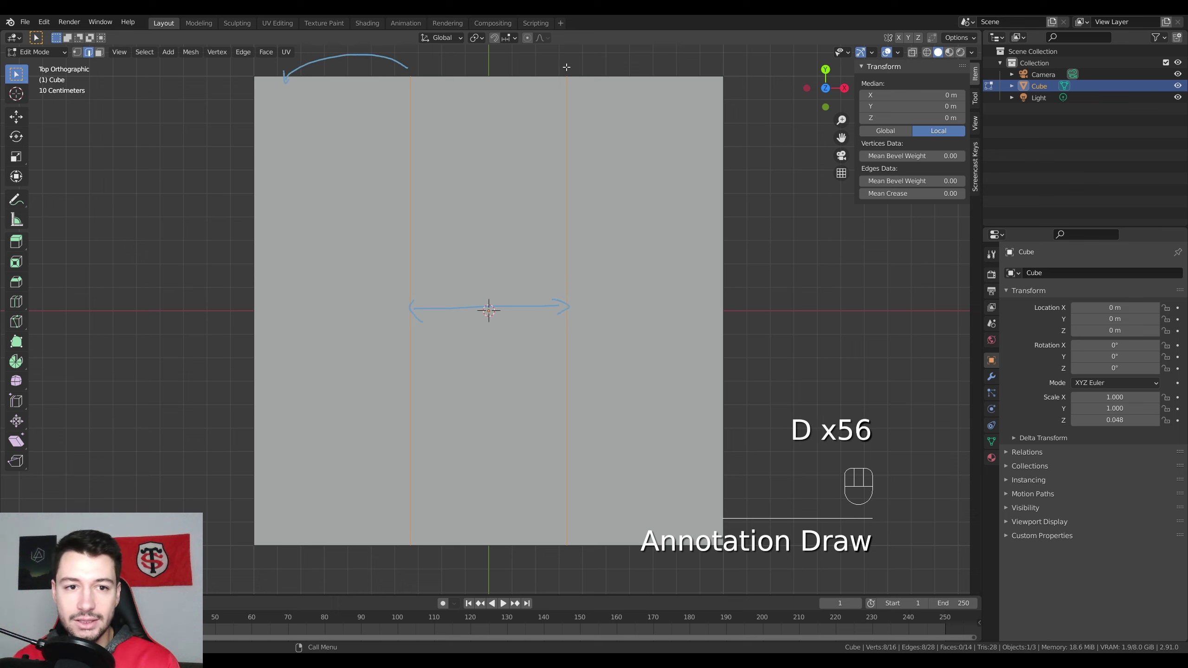
left_click_drag(567, 67, 672, 73)
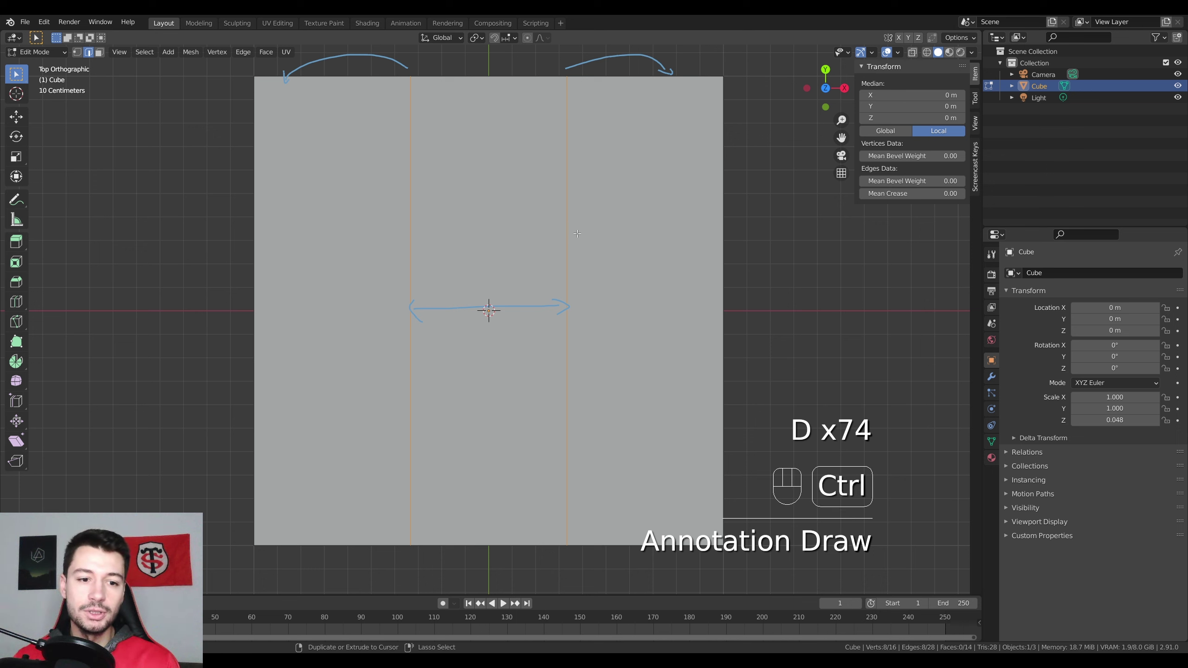
key("ctrl+z")
key("ctrl+z")
key("ctrl+z")
key("ctrl+z")
key("ctrl+z")
key("ctrl+z")
key("ctrl+z")
key("ctrl+z")
key("ctrl+z")
key("ctrl+z")
key("ctrl+z")
key("ctrl+z")
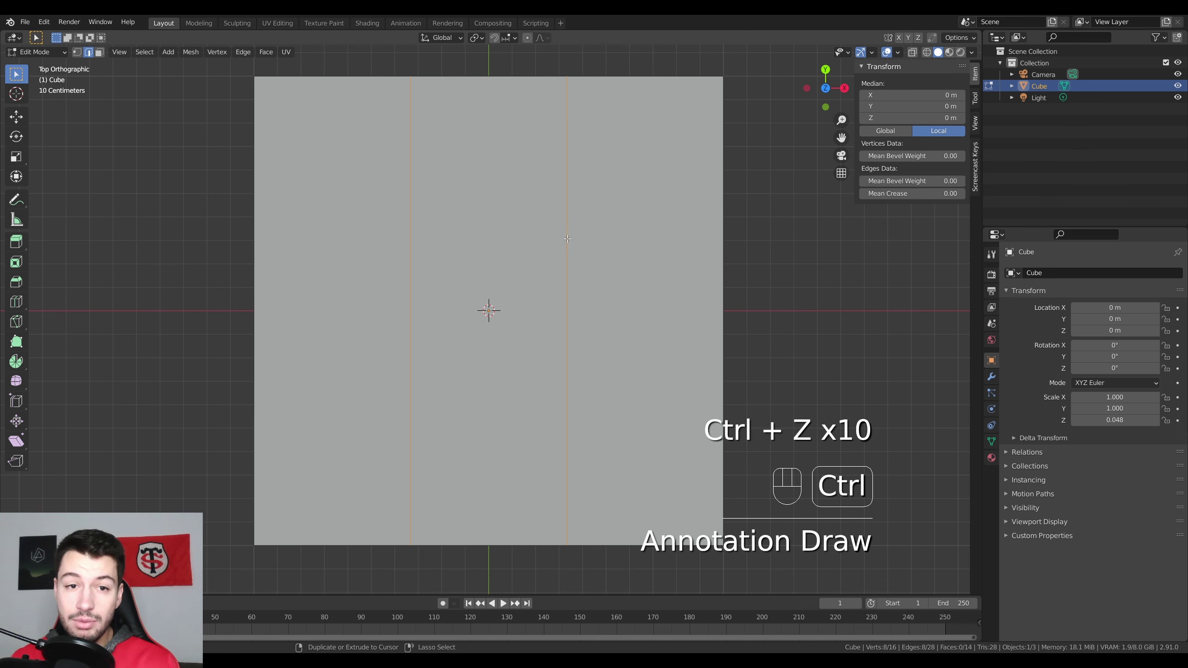
- Add two evenly spaced loop cuts across the slab's X axis again, leaving them unslid
key("ctrl+r")
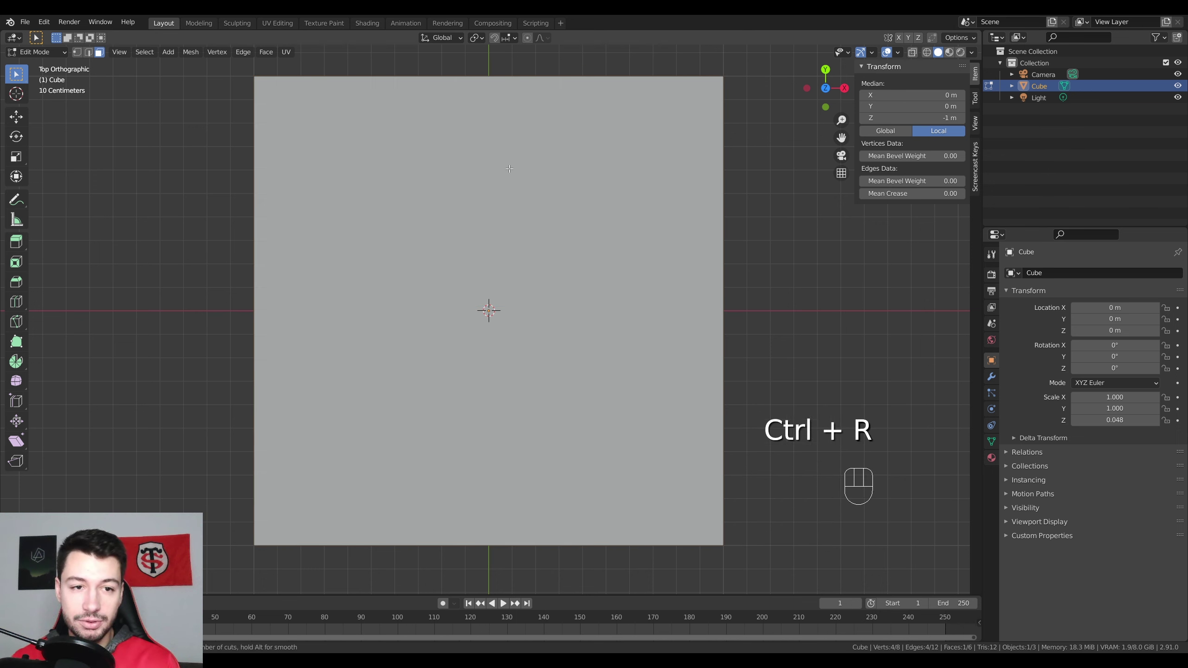
scroll(496, 79, "up", 1)
left_click(494, 75)
right_click(493, 75)
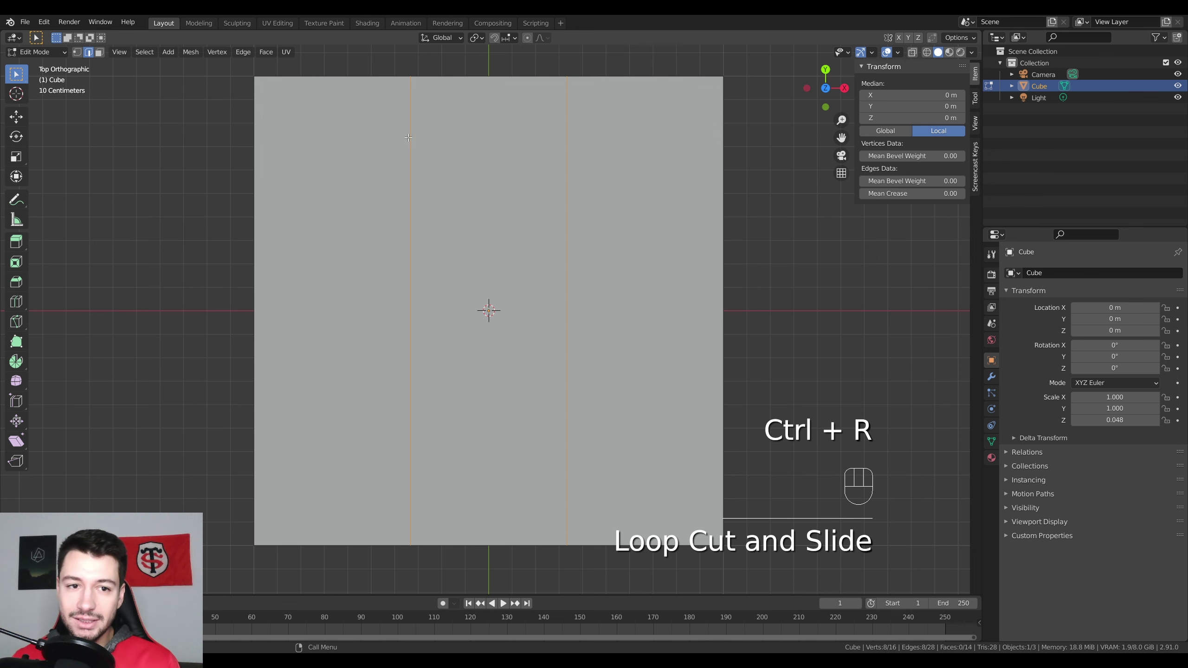
- Select both loop cuts all around the slab and scale them apart along X by 2.7, using snapped increments in top view
left_click(815, 164)
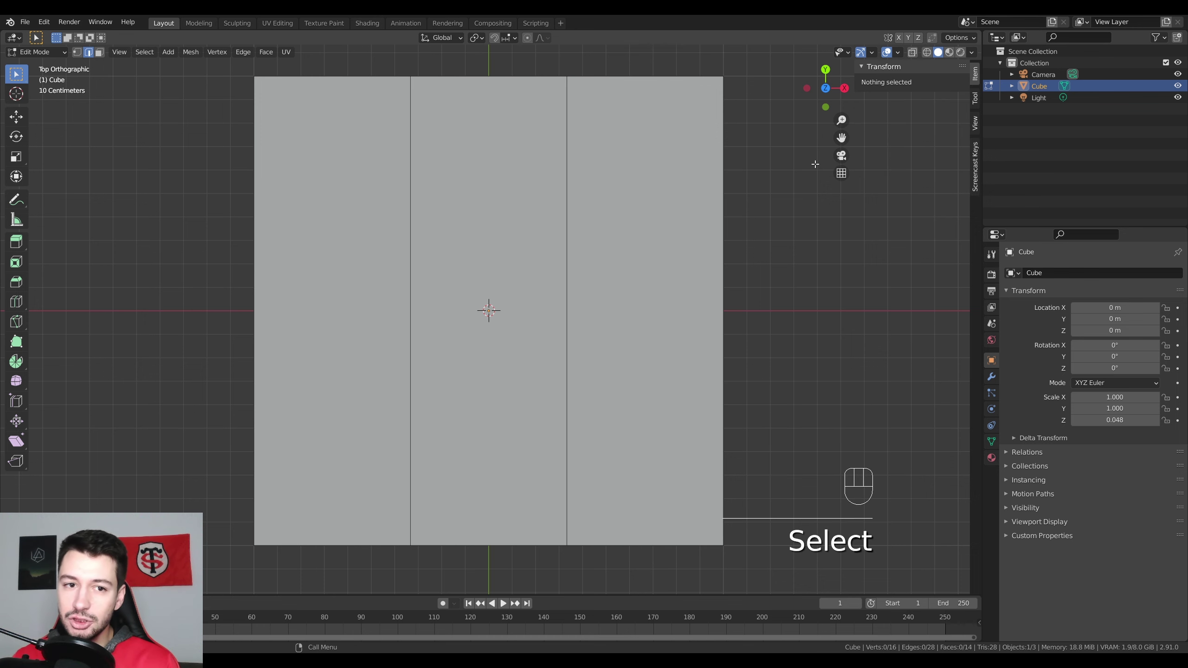
middle_click_drag(529, 200, 610, 340)
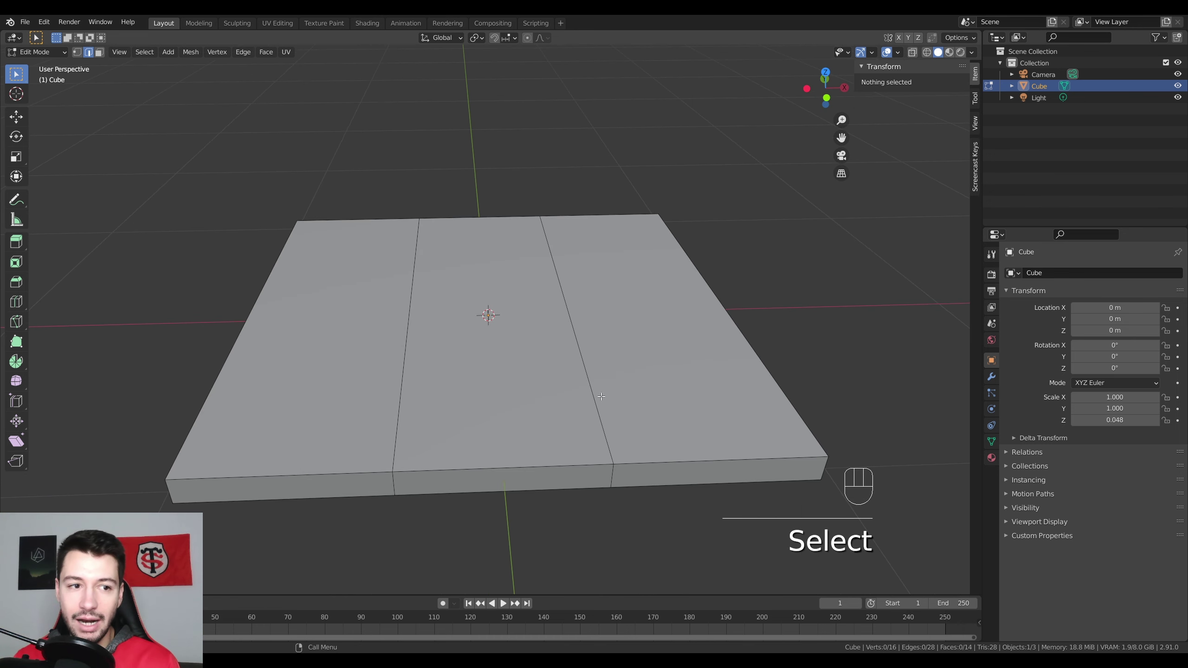
left_click(611, 480, "alt")
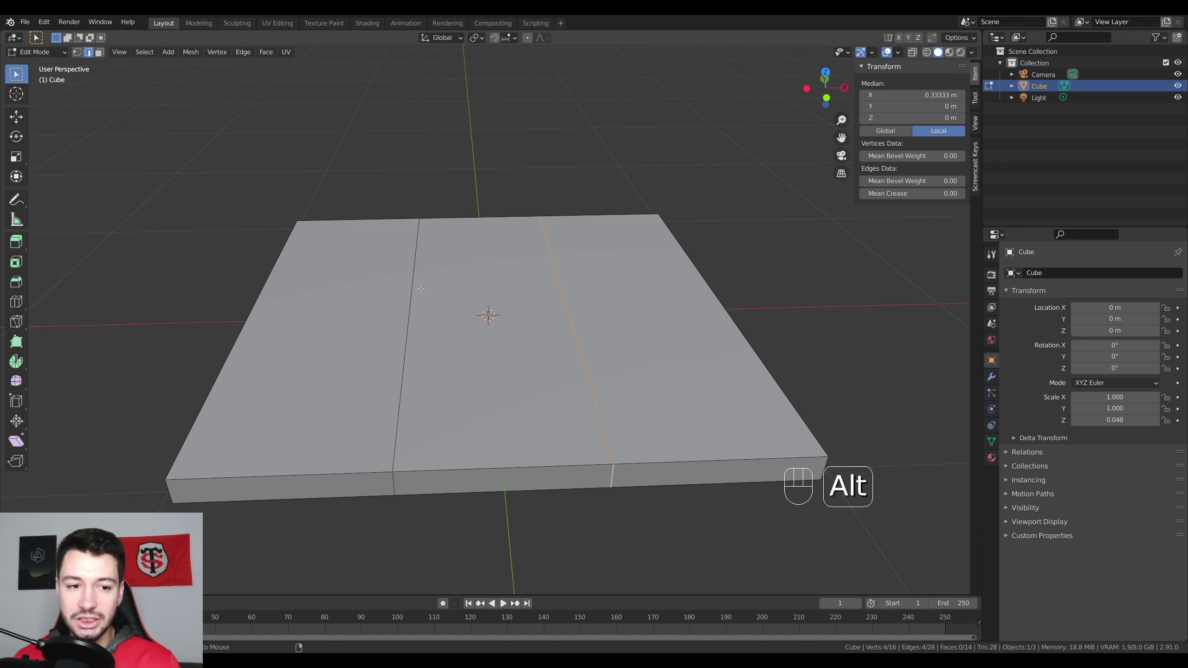
left_click(485, 267, "alt+shift")
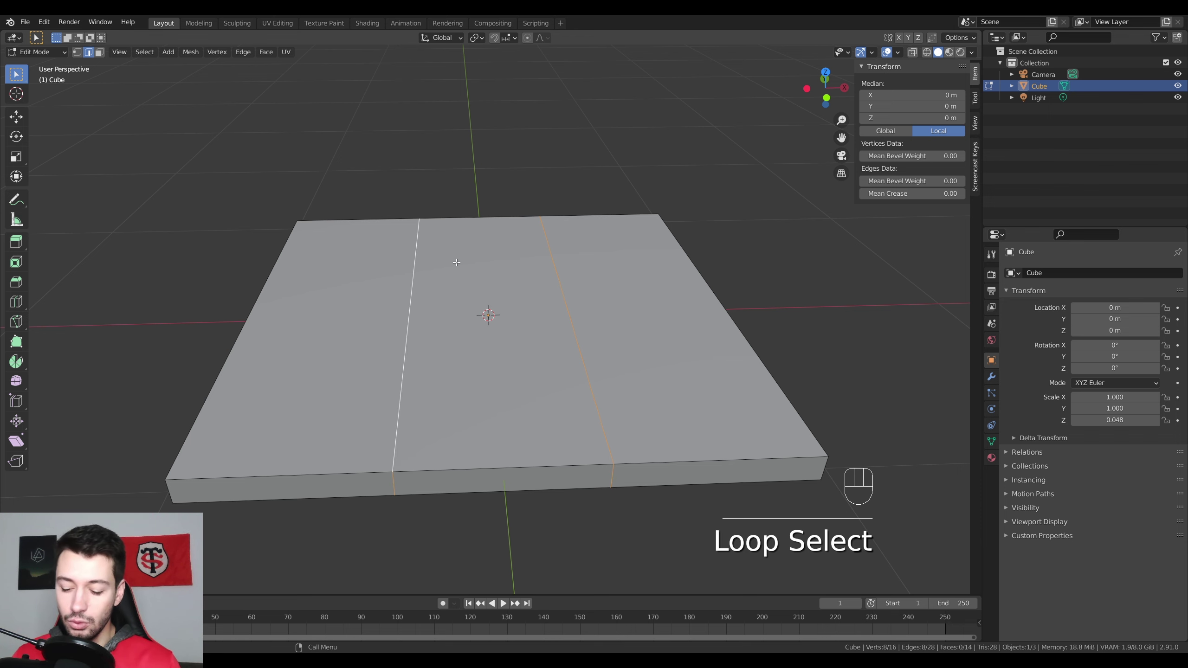
key("KP_7")
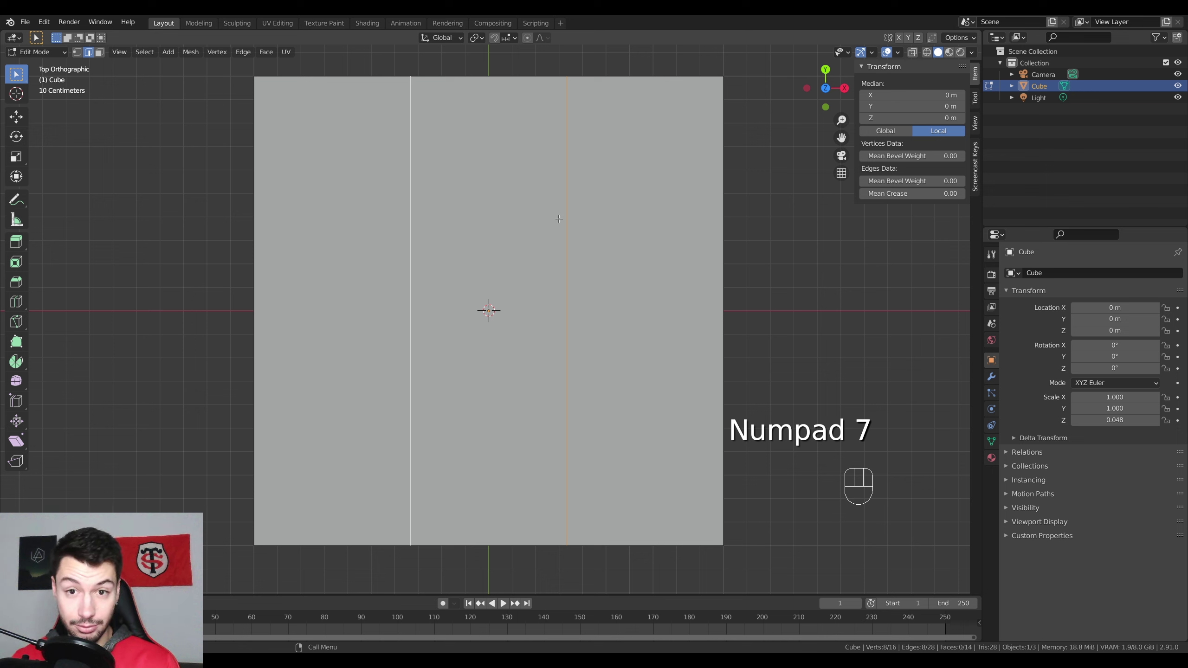
key("s")
key("x")
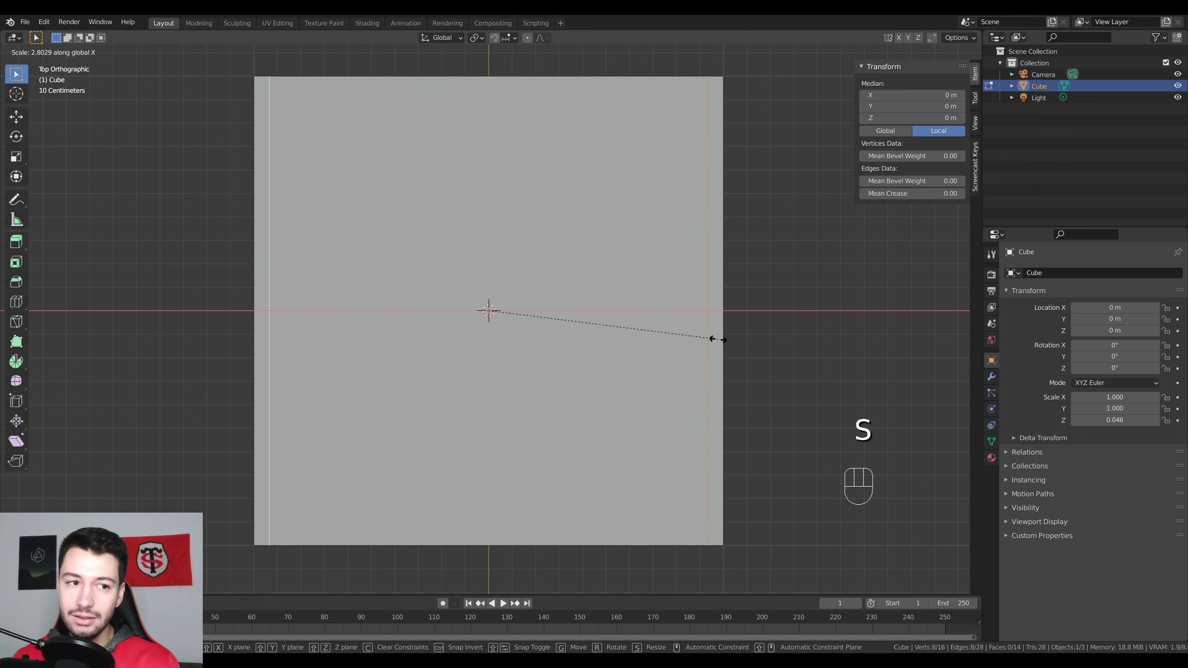
key("ctrl")
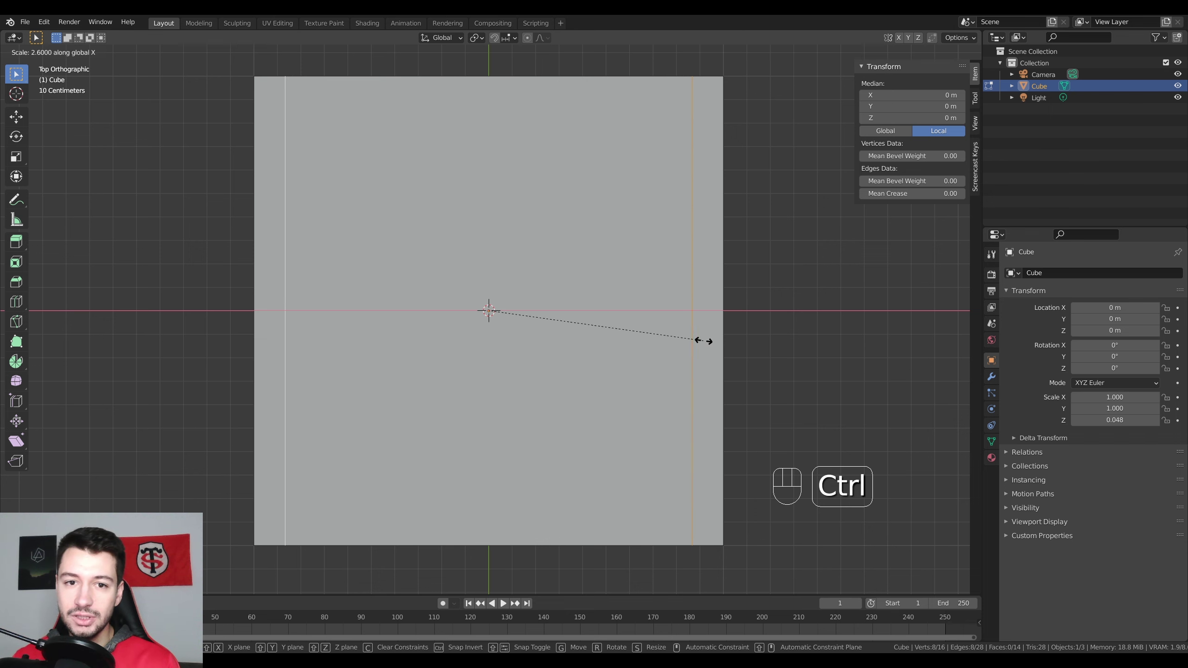
left_click(709, 341, "ctrl")
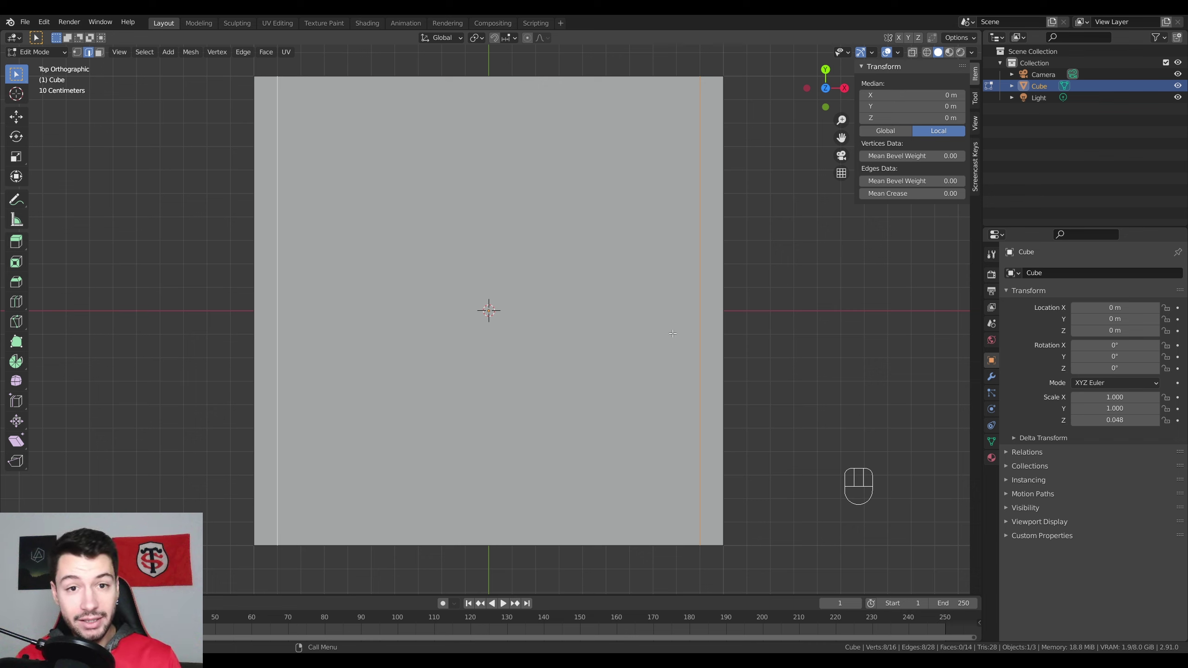
- Add two evenly spaced loop cuts across the slab's Y axis without sliding them
key("ctrl+r")
scroll(693, 322, "up", 1)
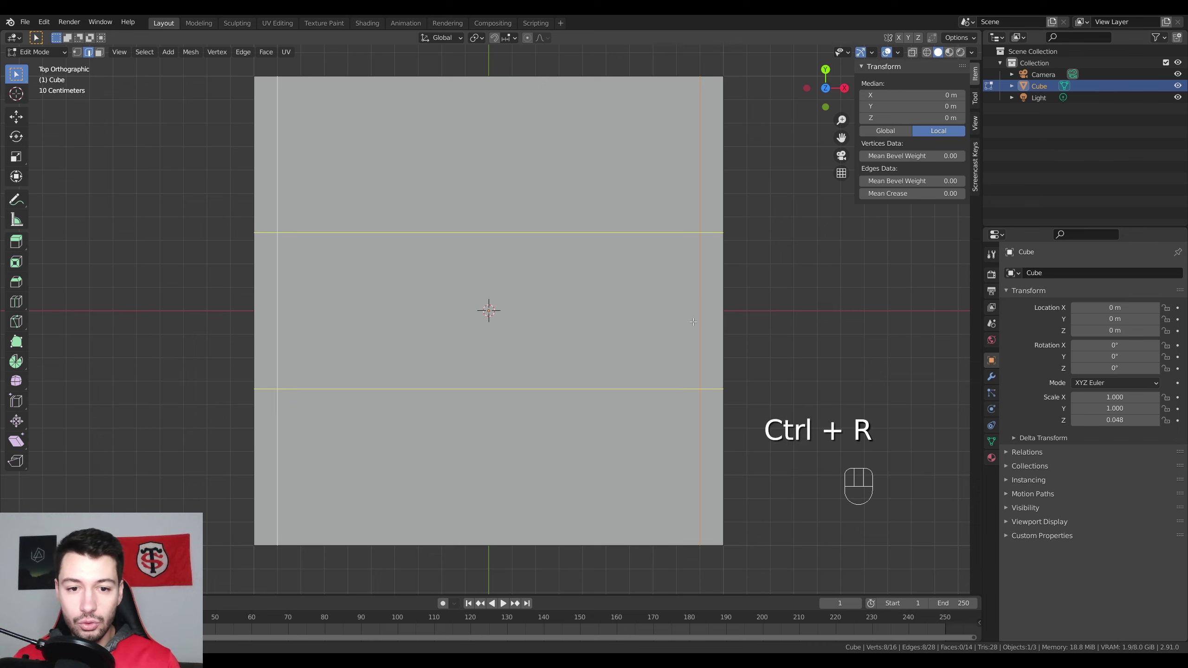
left_click(693, 322)
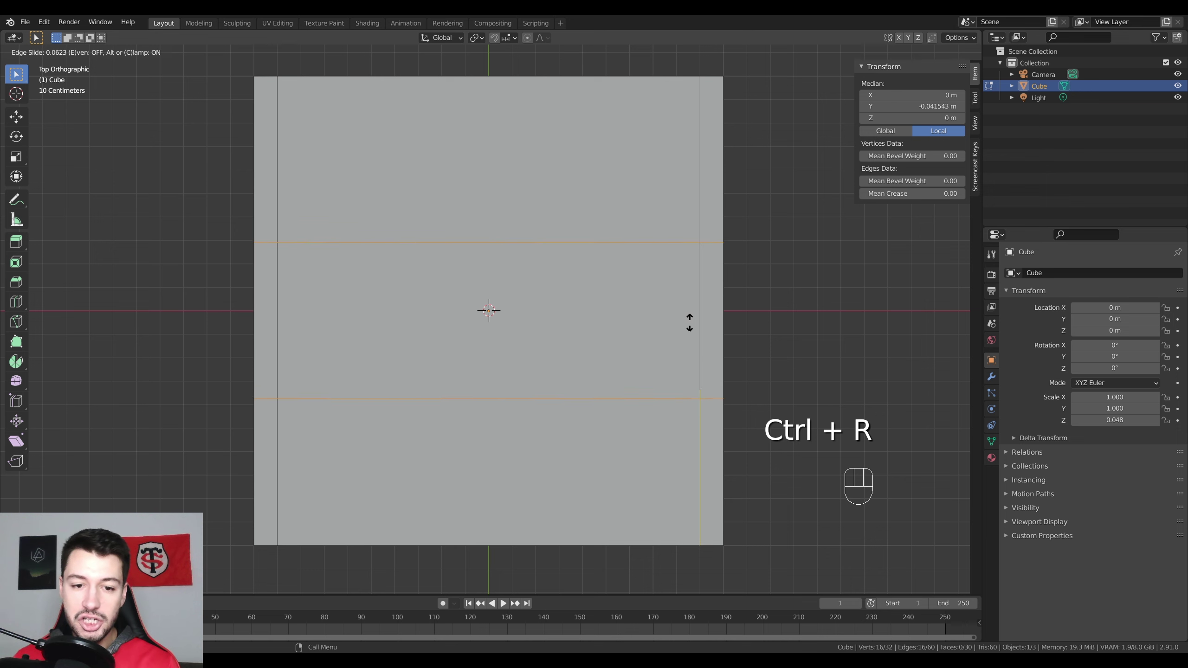
right_click(678, 347)
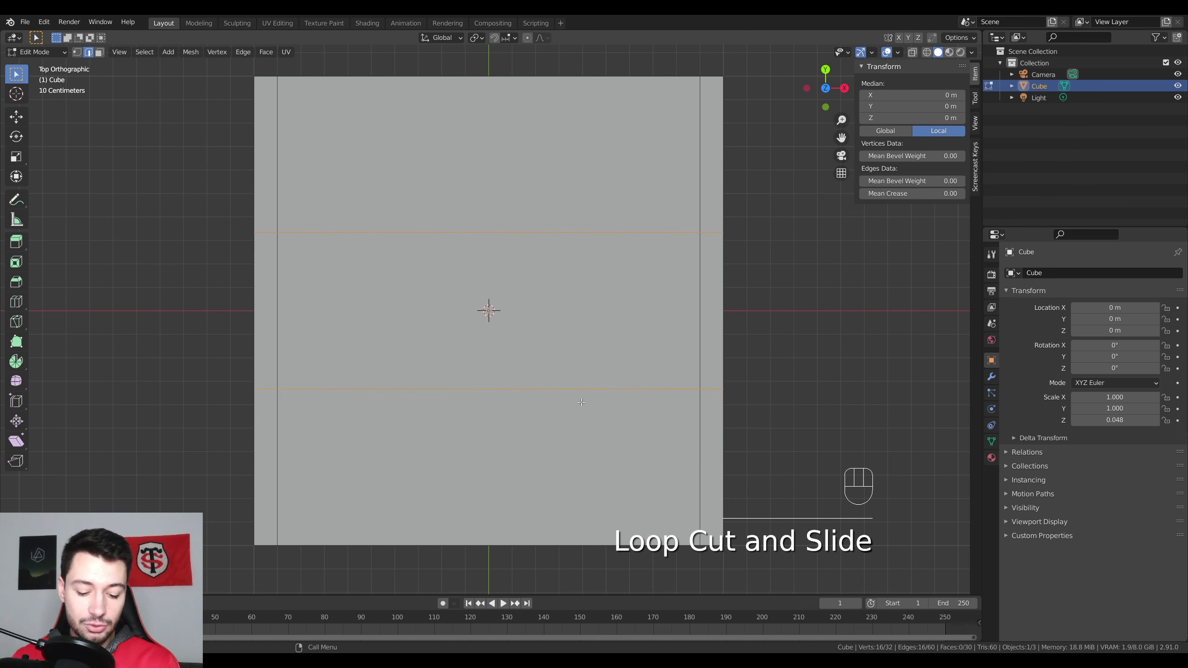
- Try scaling the new loop cuts along Y, then sketch annotation arrows from the centre toward them and undo the strokes
key("s")
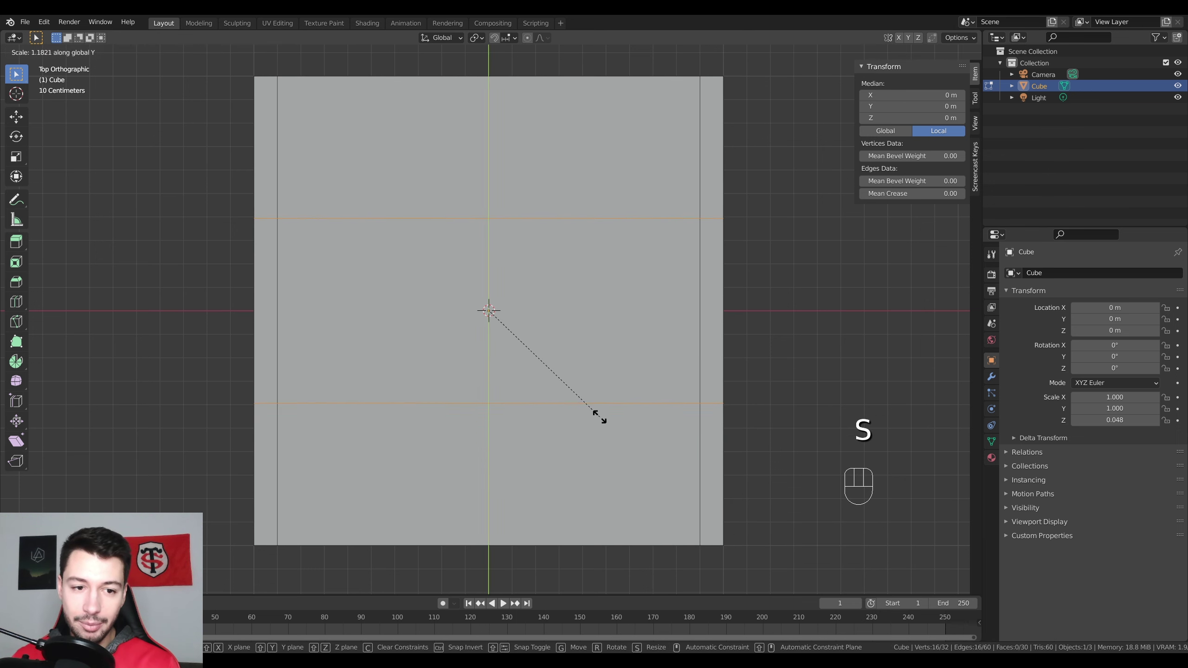
right_click(512, 228)
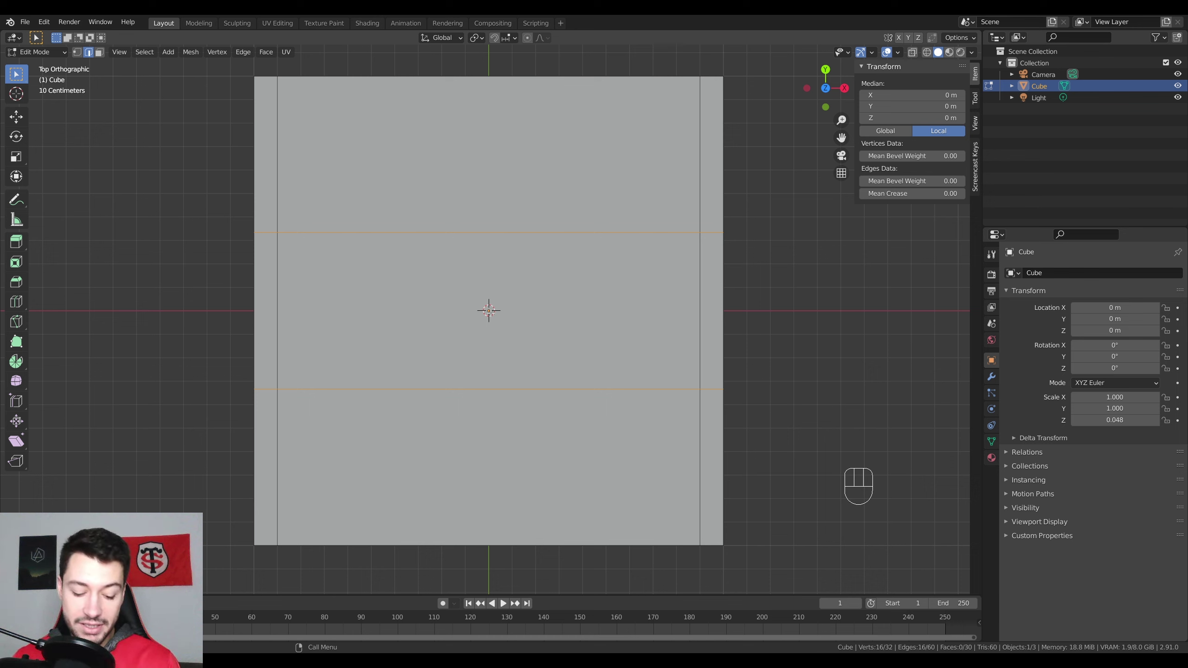
mouse_move(494, 307)
left_mouse_down()
mouse_move(510, 323)
mouse_move(489, 300)
mouse_move(483, 234)
mouse_move(473, 245)
mouse_move(495, 253)
left_mouse_up()
mouse_move(488, 339)
left_mouse_down()
mouse_move(486, 377)
mouse_move(500, 364)
left_mouse_up()
key("ctrl+z")
key("ctrl+z")
key("ctrl+z")
key("ctrl+z")
key("ctrl+z")
key("ctrl+z")
key("ctrl+z")
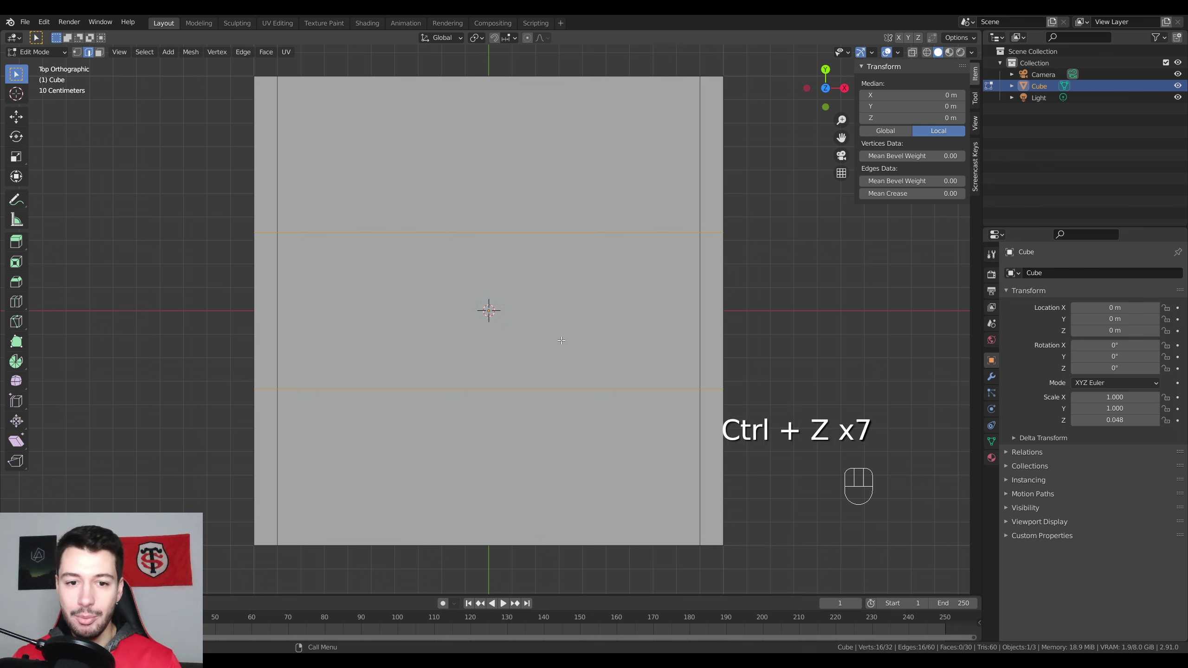
- Scale the two new loop cuts apart along Y by 2.7, using snapped increments
key("s")
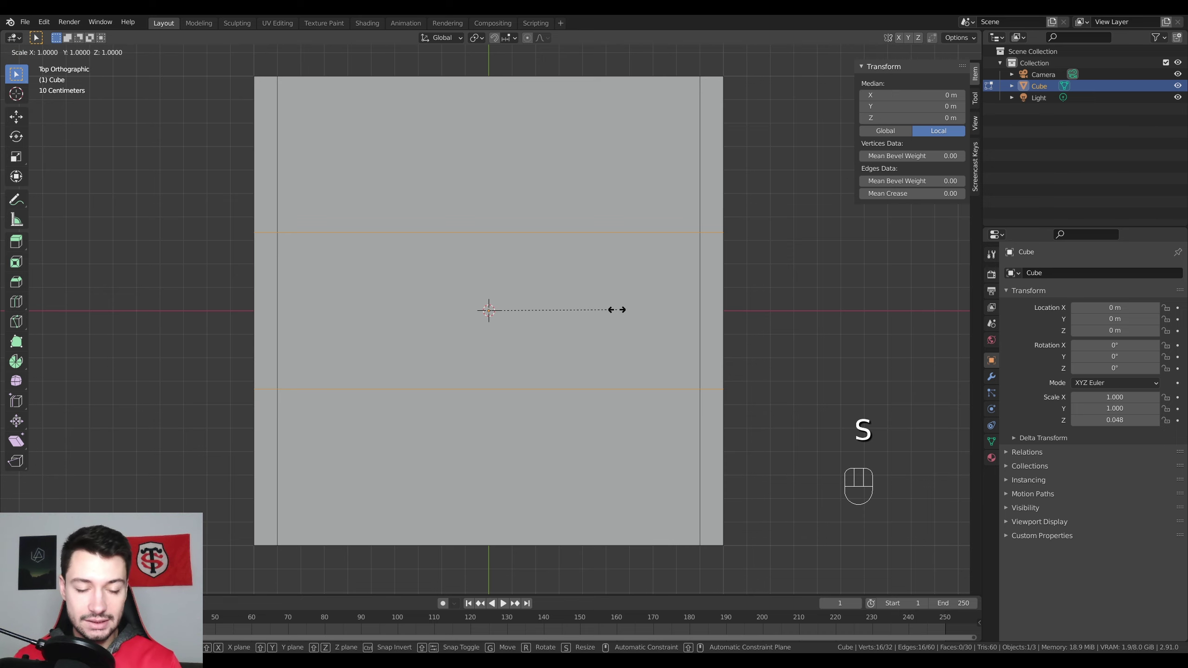
key("y")
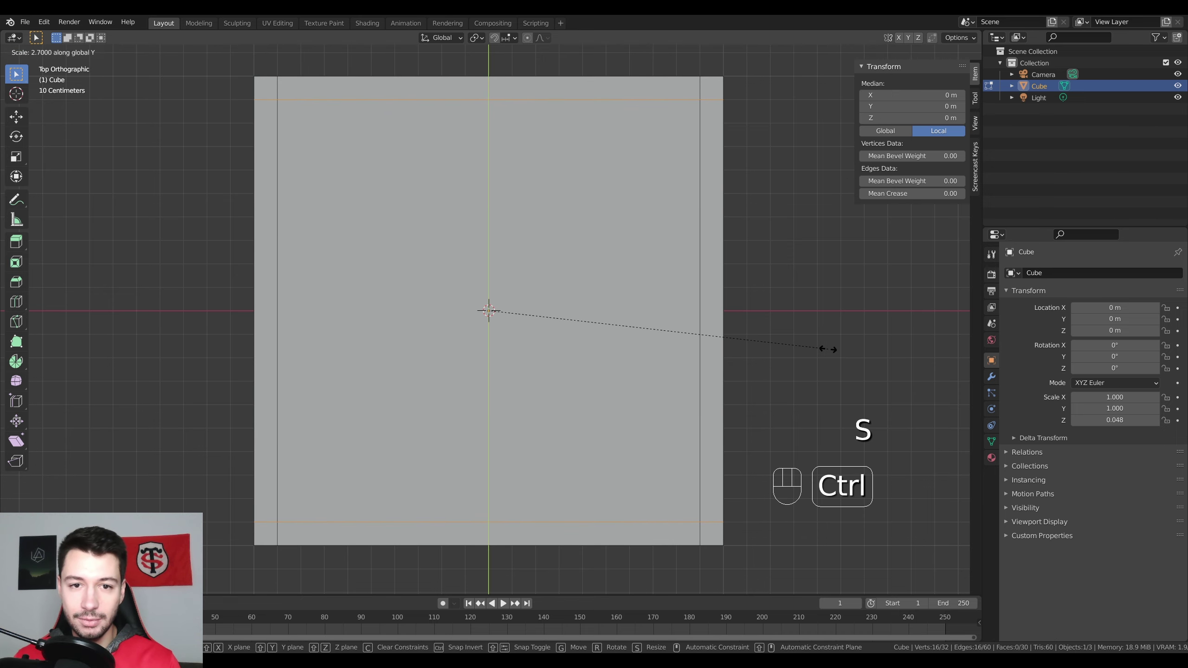
left_click(821, 348)
- Extrude the four small corner faces of the slab's underside downward into legs, making the table about 1.72 m tall
middle_click_drag(740, 324, 162, 73)
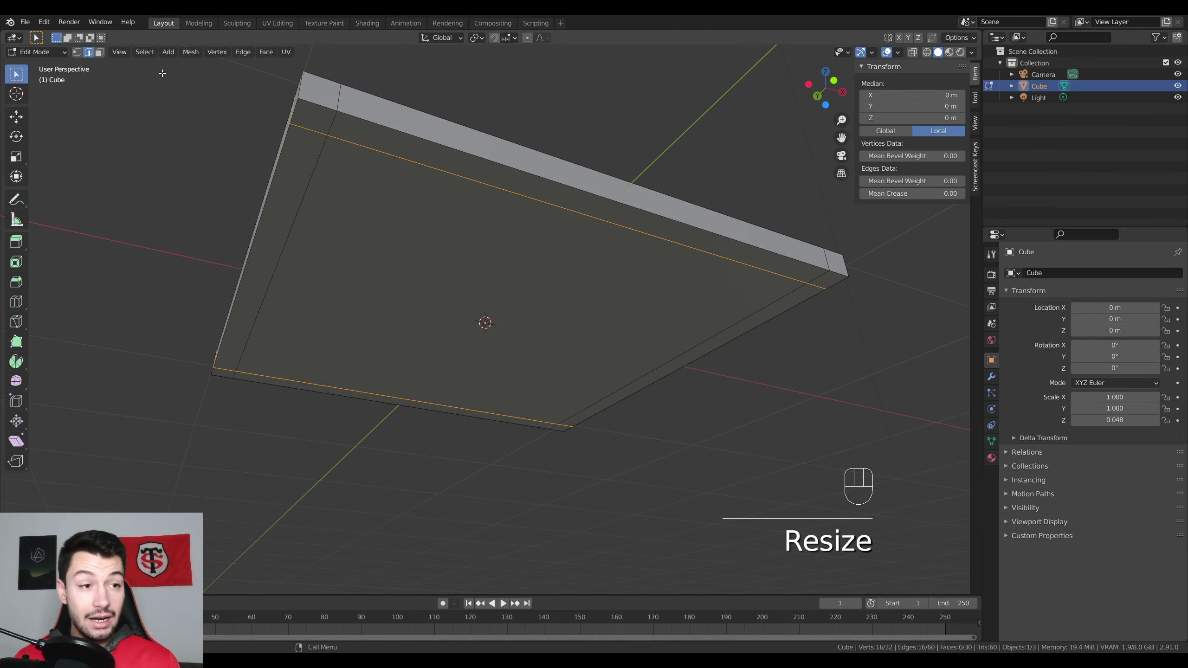
left_click(100, 52)
left_click(312, 116)
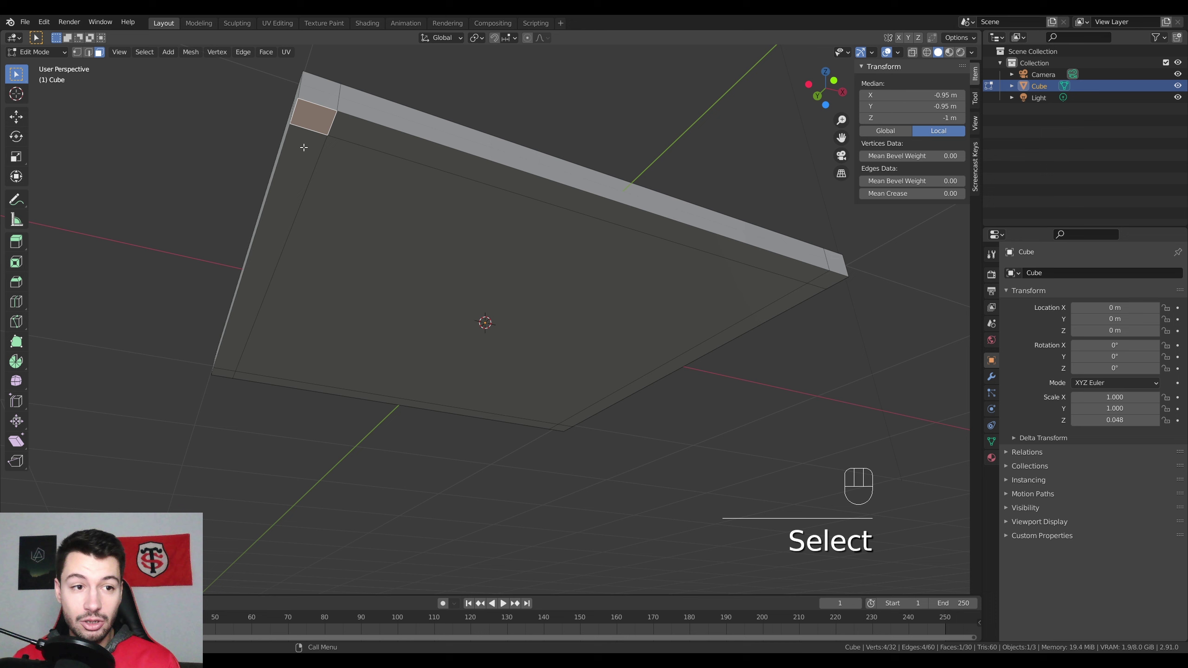
left_click(223, 373, "shift")
left_click(562, 428, "shift")
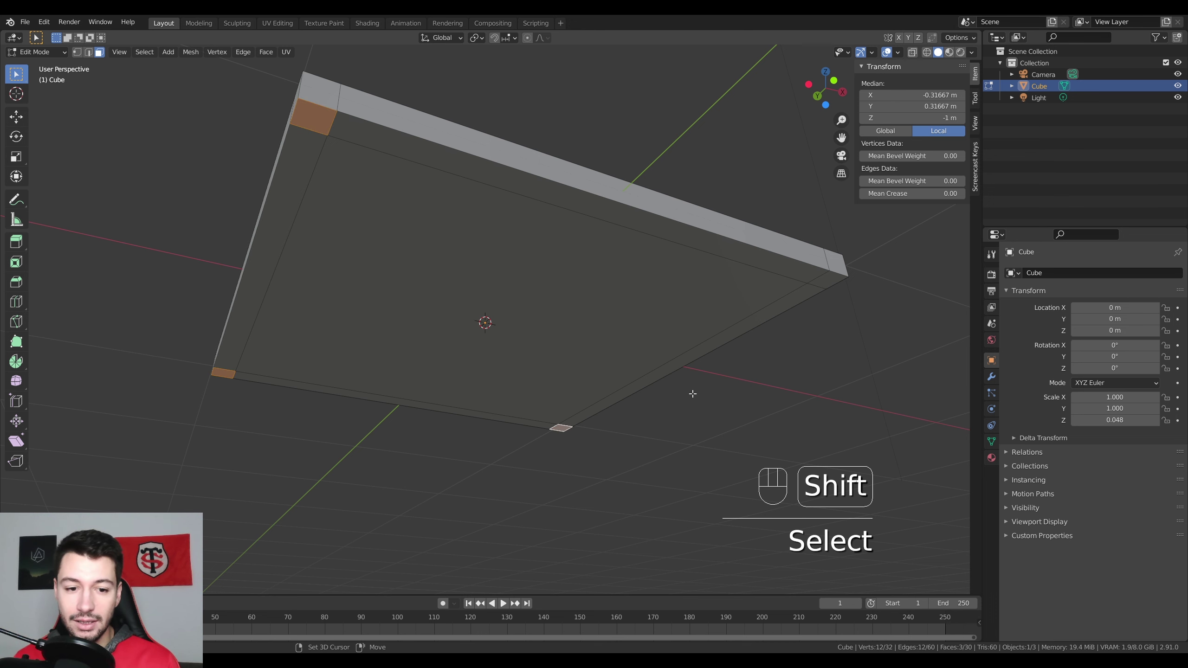
left_click(829, 278, "shift")
scroll(671, 345, "down", 4)
key("e")
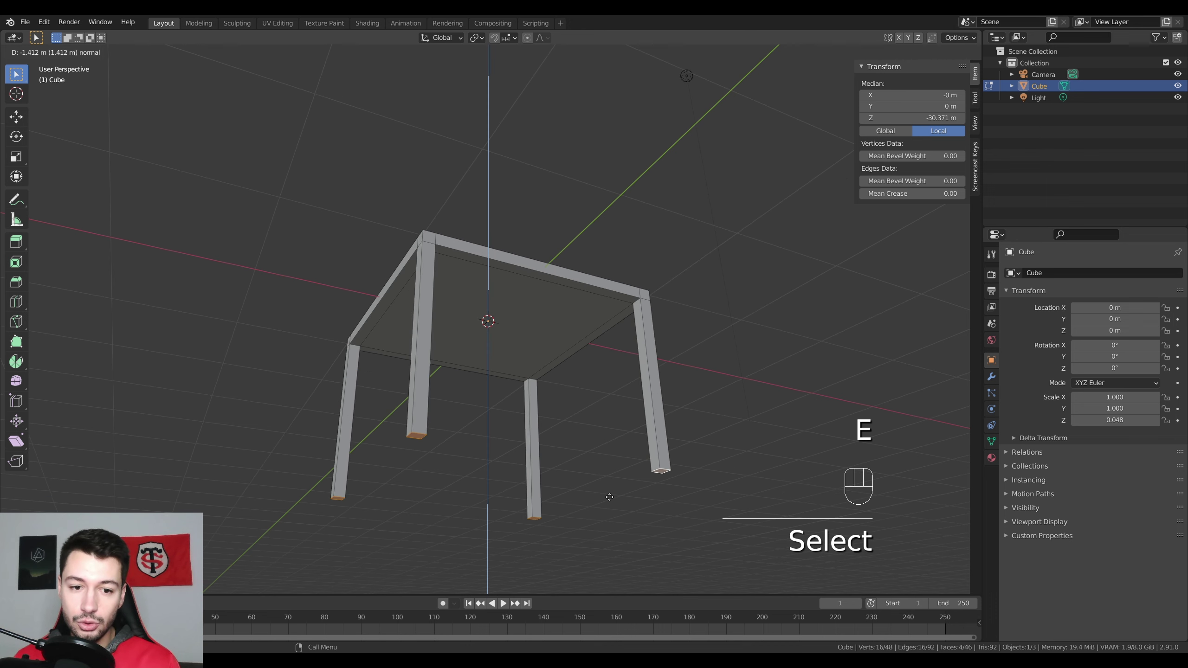
left_click(603, 519)
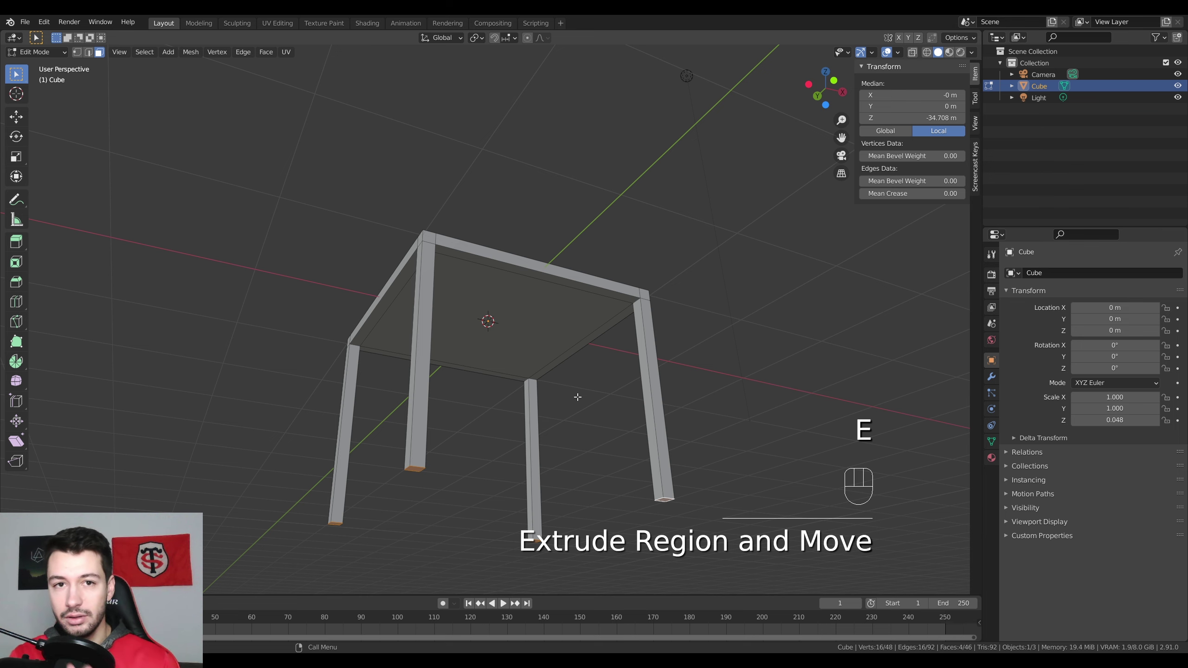
- Inspect the table from above and below, and return to Object Mode
middle_click_drag(629, 353, 614, 408)
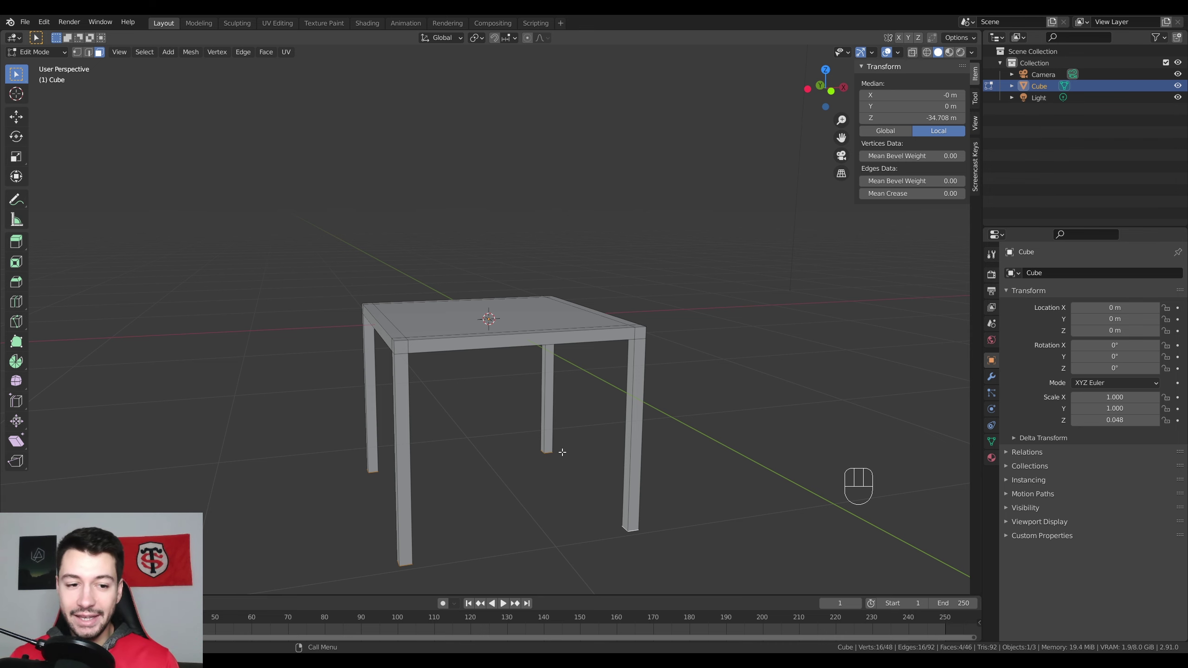
middle_click_drag(562, 452, 362, 267)
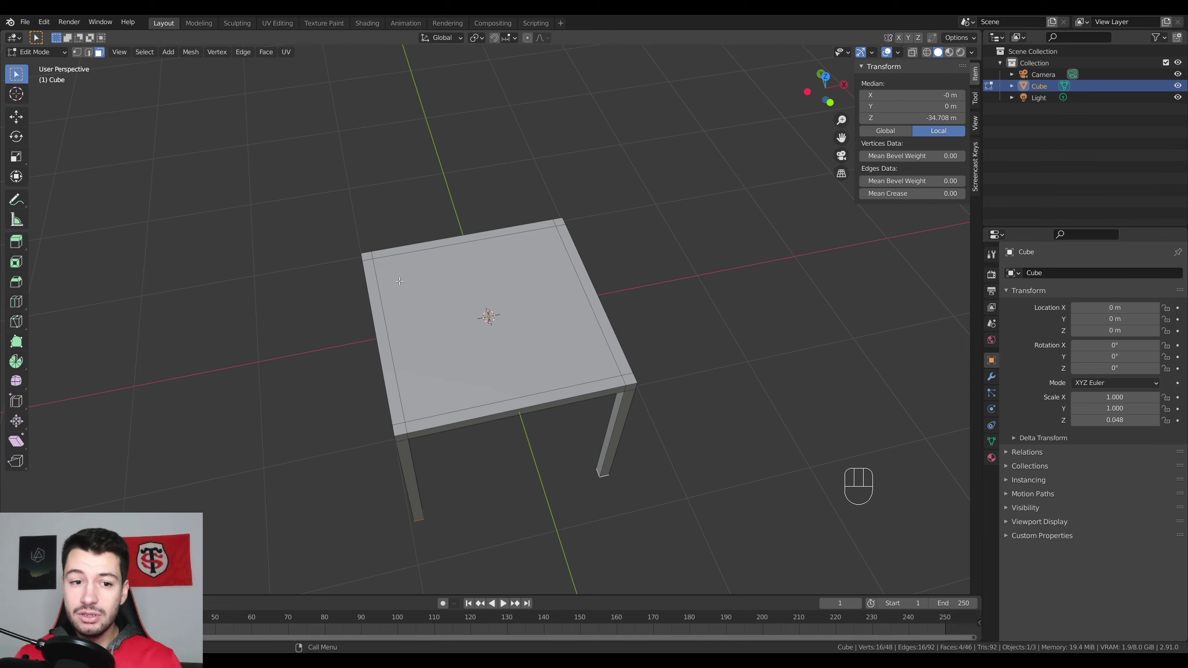
middle_click_drag(399, 280, 362, 314)
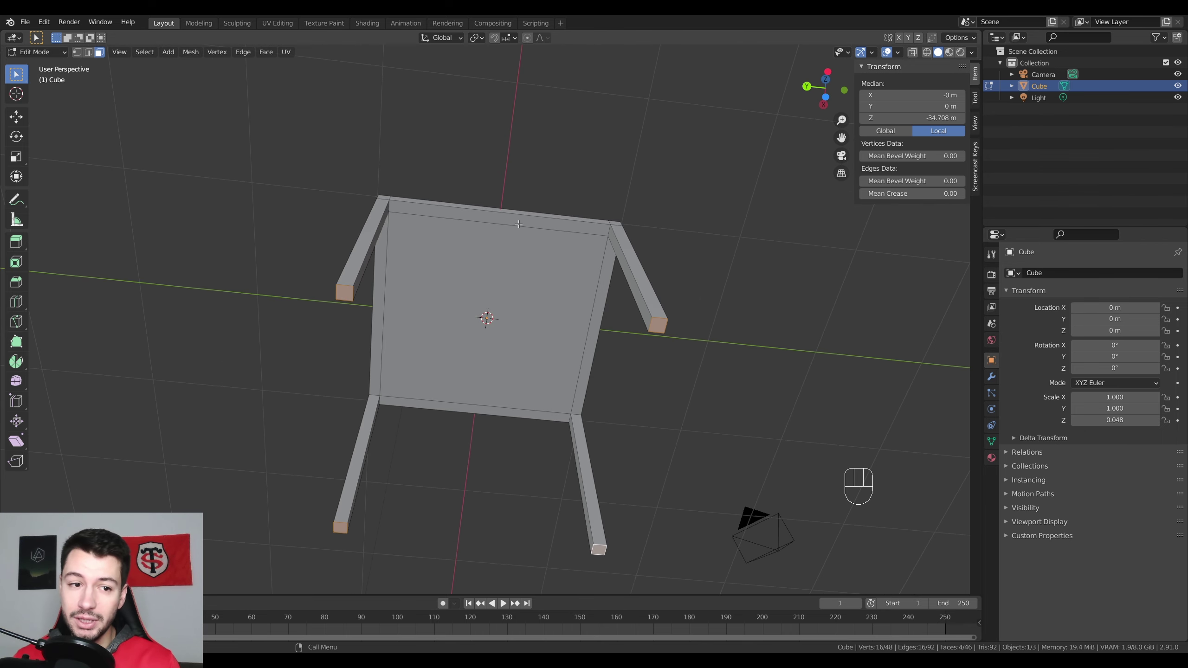
middle_click_drag(518, 225, 337, 358)
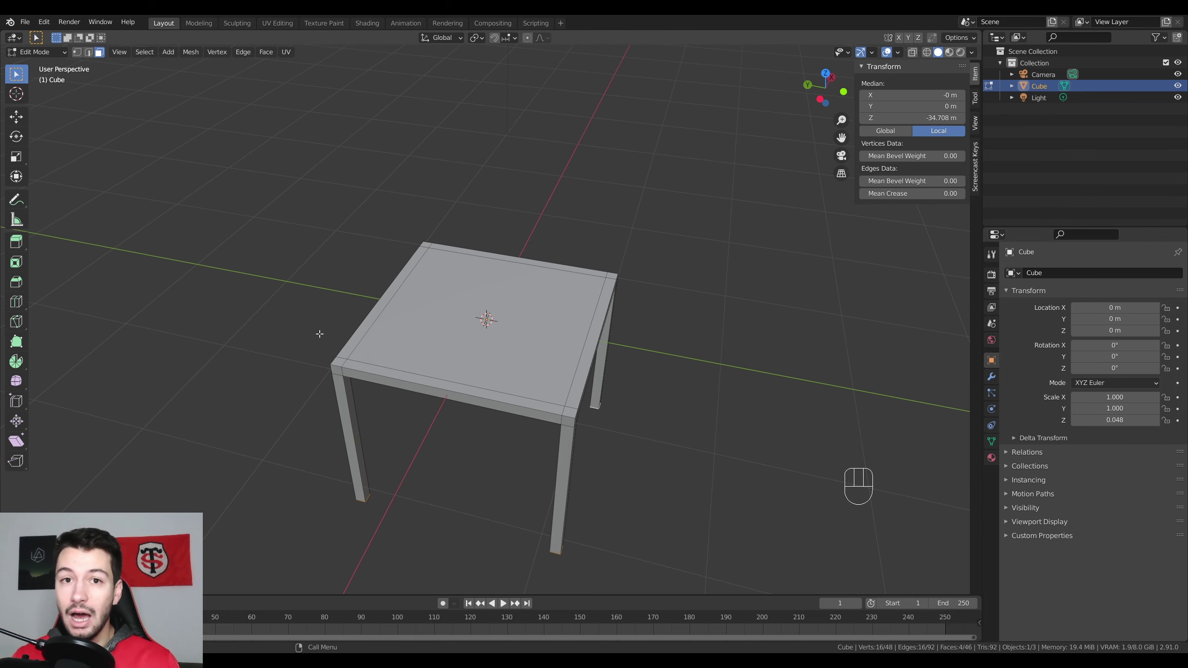
key("Tab")
middle_click_drag(353, 324, 526, 273)
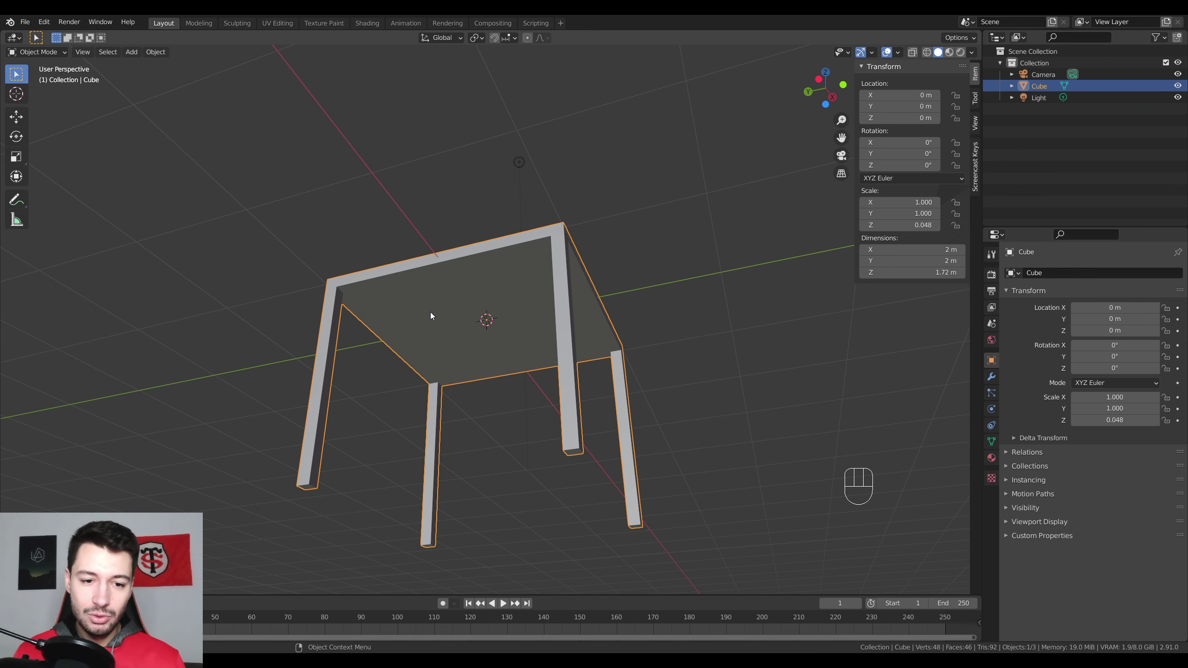
middle_click_drag(430, 312, 563, 336)
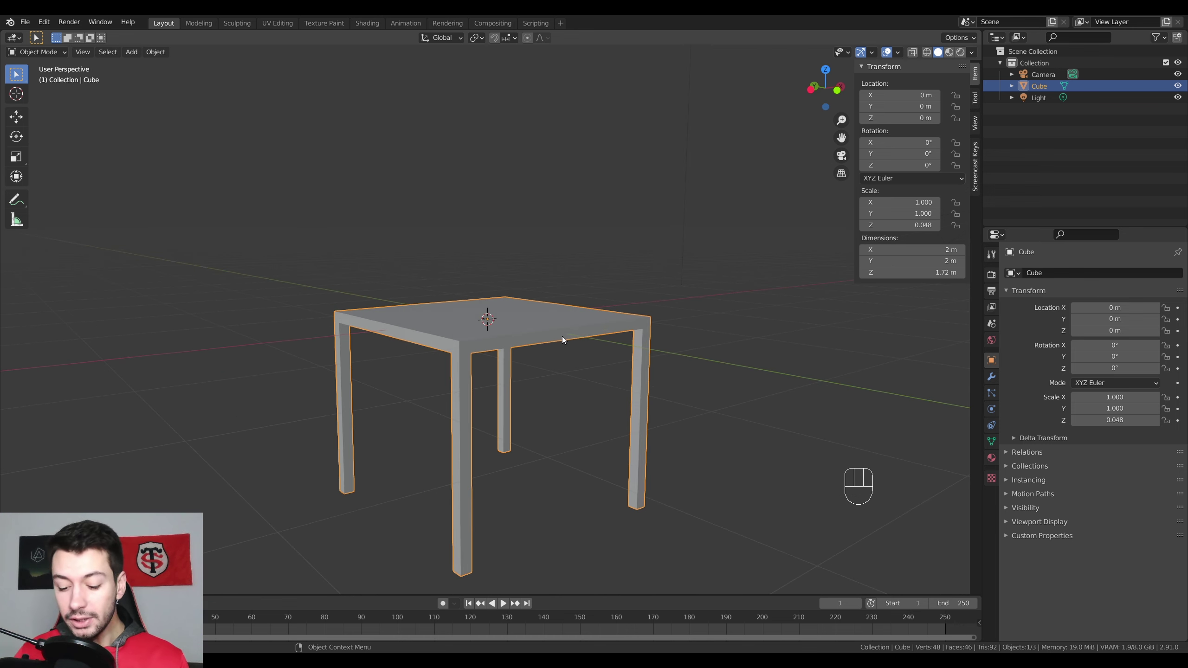
- Delete the table and add a new cube mesh
key("Delete")
key("shift+a")
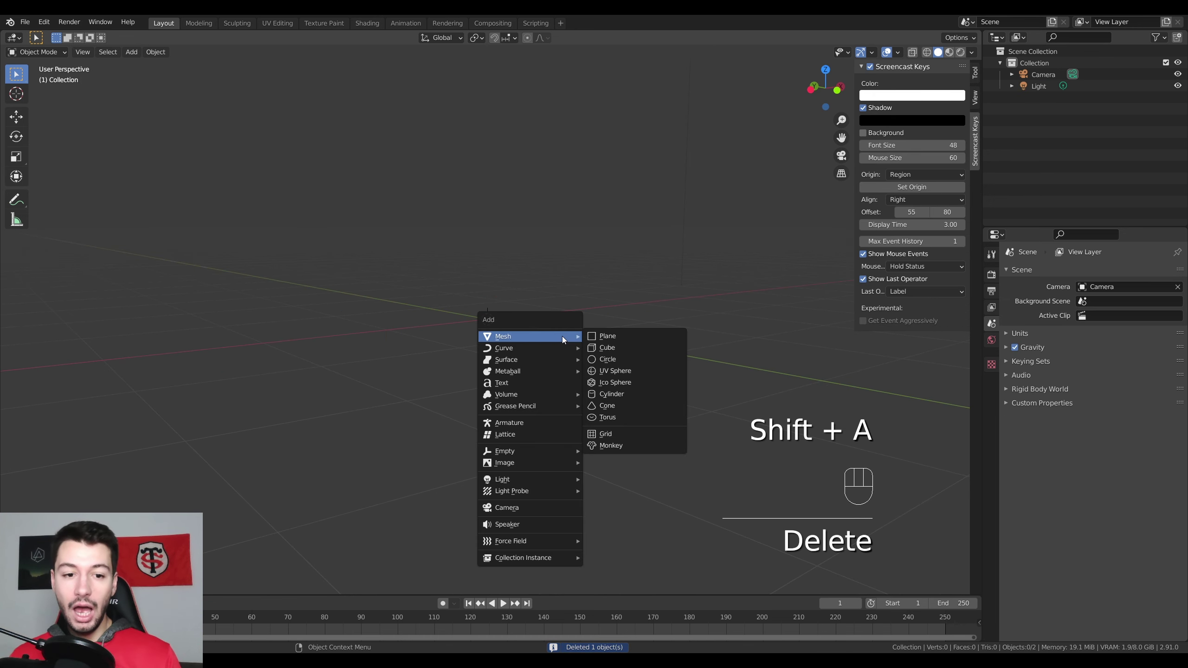
left_click(607, 347)
middle_click_drag(617, 350, 540, 404)
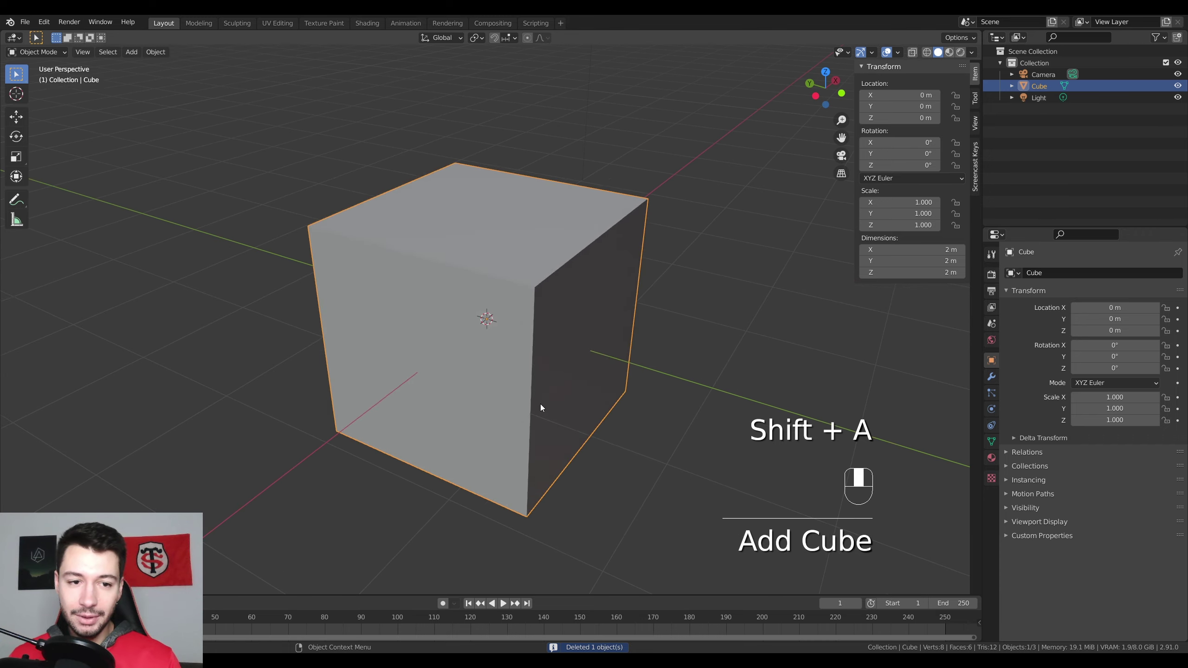
- Skew the cube by moving its top face 2 m along negative Y in Edit Mode
key("Tab")
left_click(425, 184)
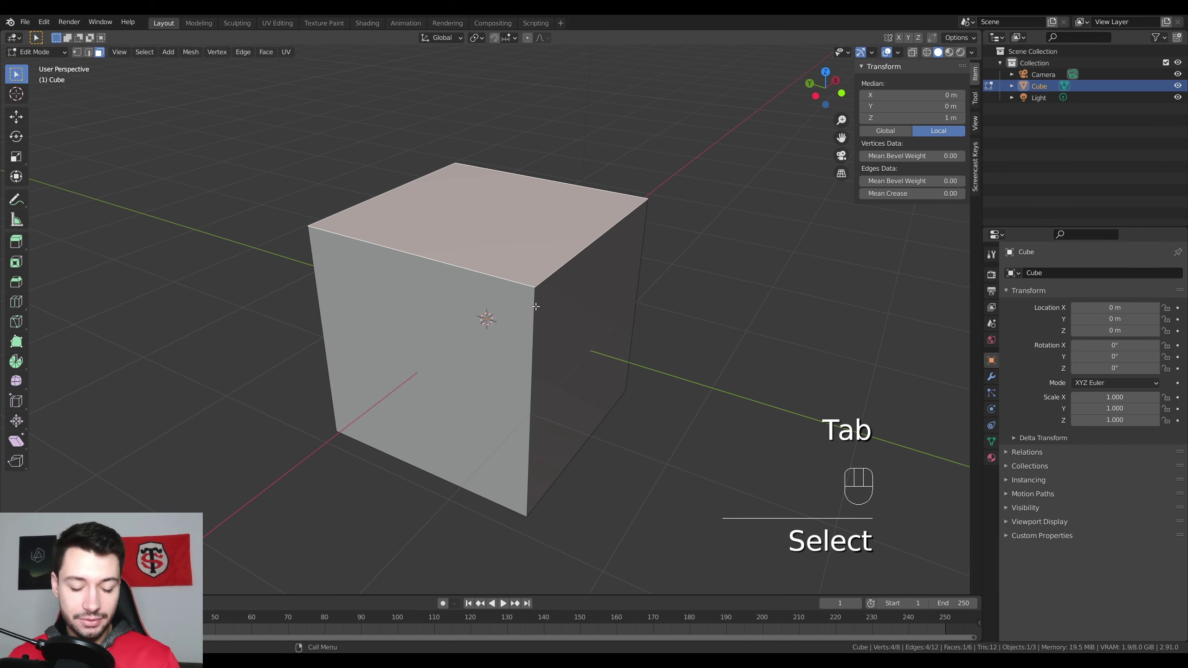
key("g")
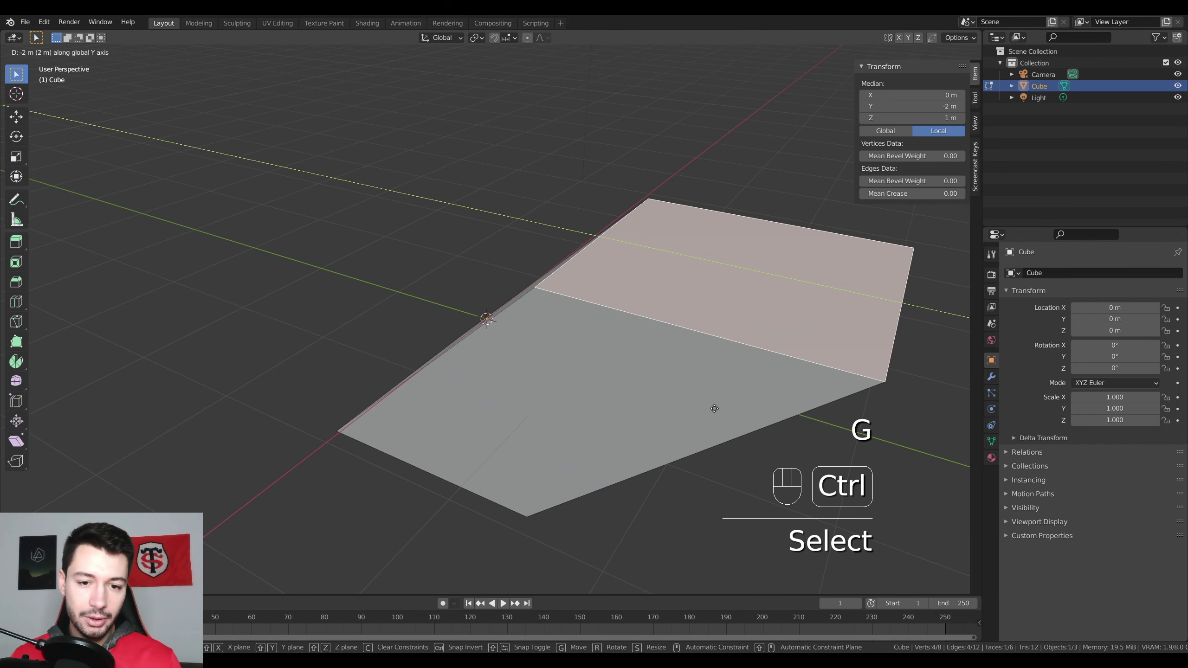
left_click(695, 419)
- Add a horizontal loop cut around the slanted block and slide it down toward the base, to about Z -0.55 m
middle_click_drag(695, 419, 702, 351)
scroll(735, 340, "down", 2)
key("ctrl+r")
left_click(627, 358)
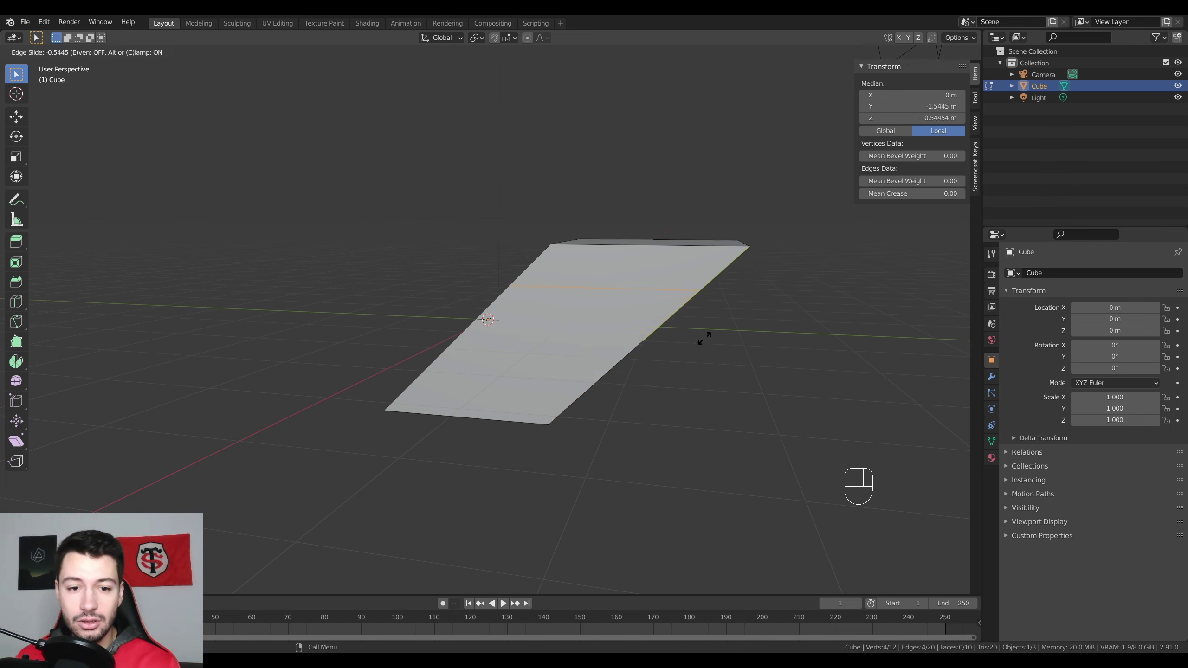
left_click(580, 422)
middle_click_drag(540, 486, 523, 451)
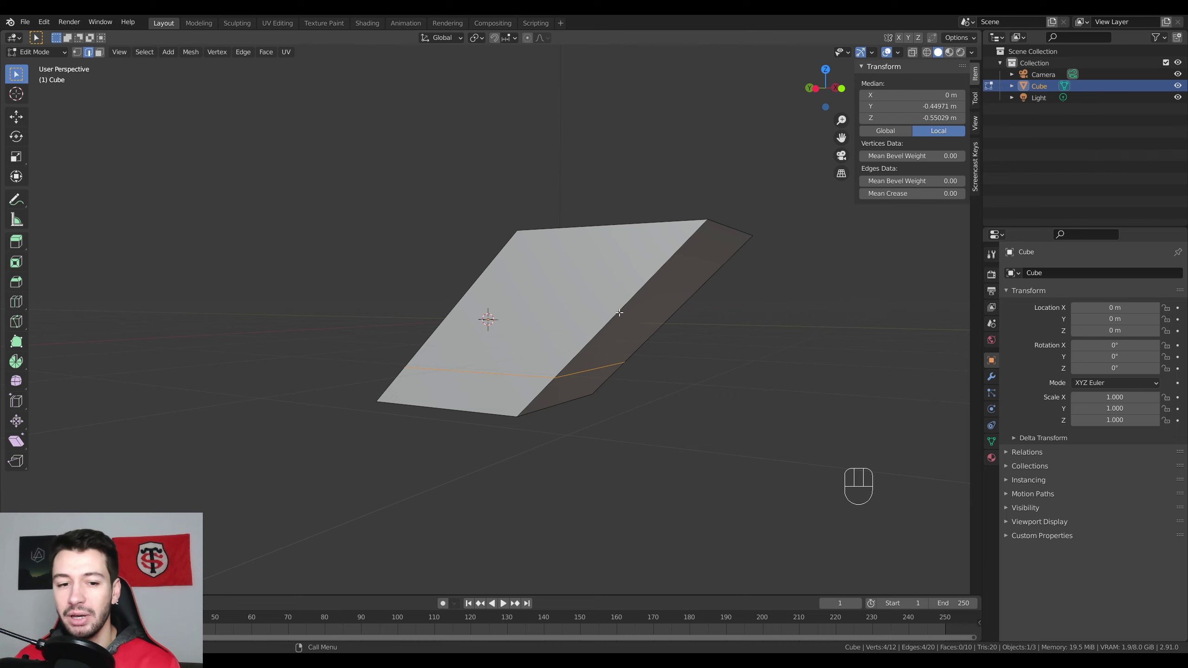
- Try moving the loop cut freely and then constrained to the global Z axis
middle_click_drag(591, 332, 550, 439)
key("g")
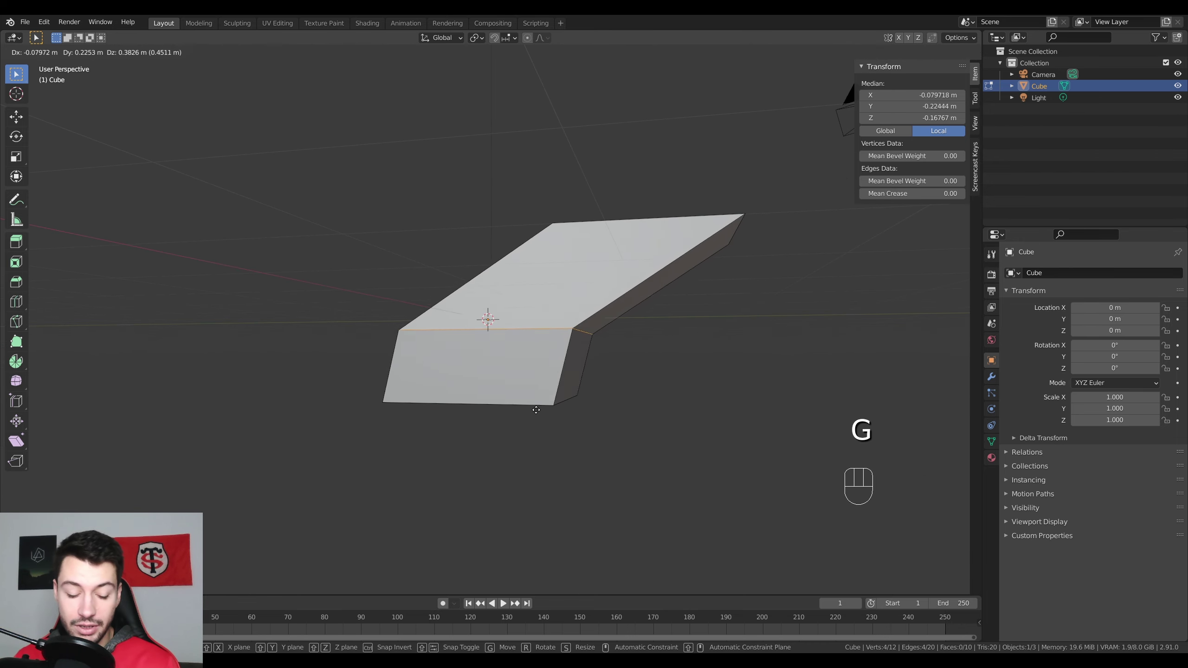
key("z")
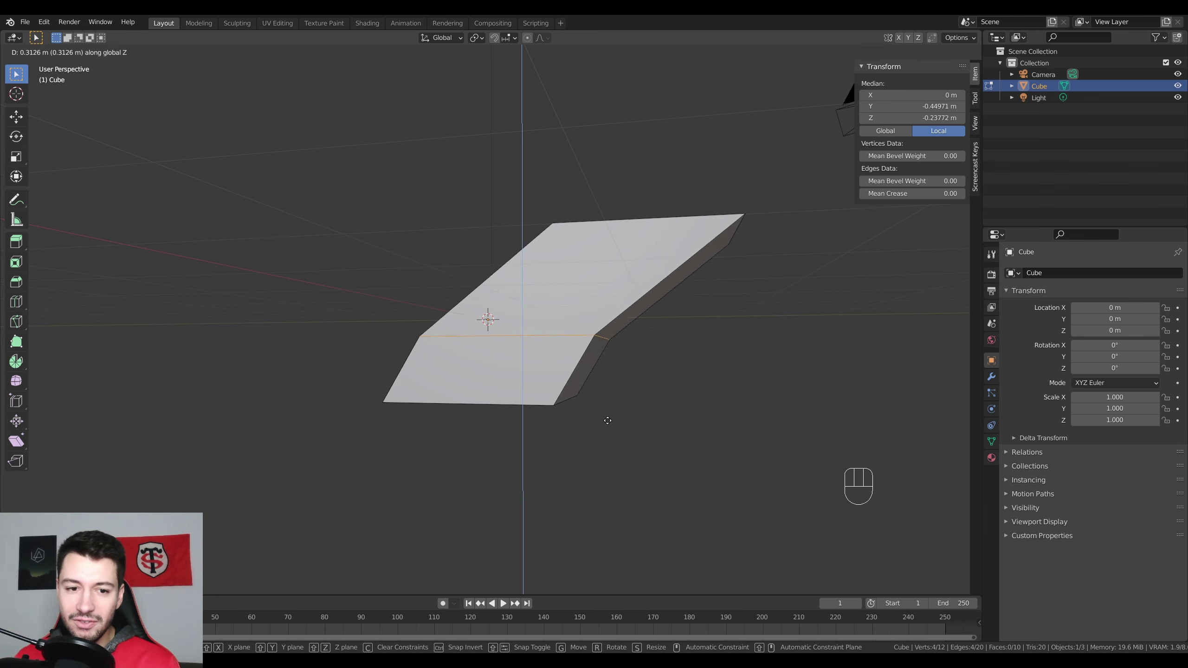
key("Escape")
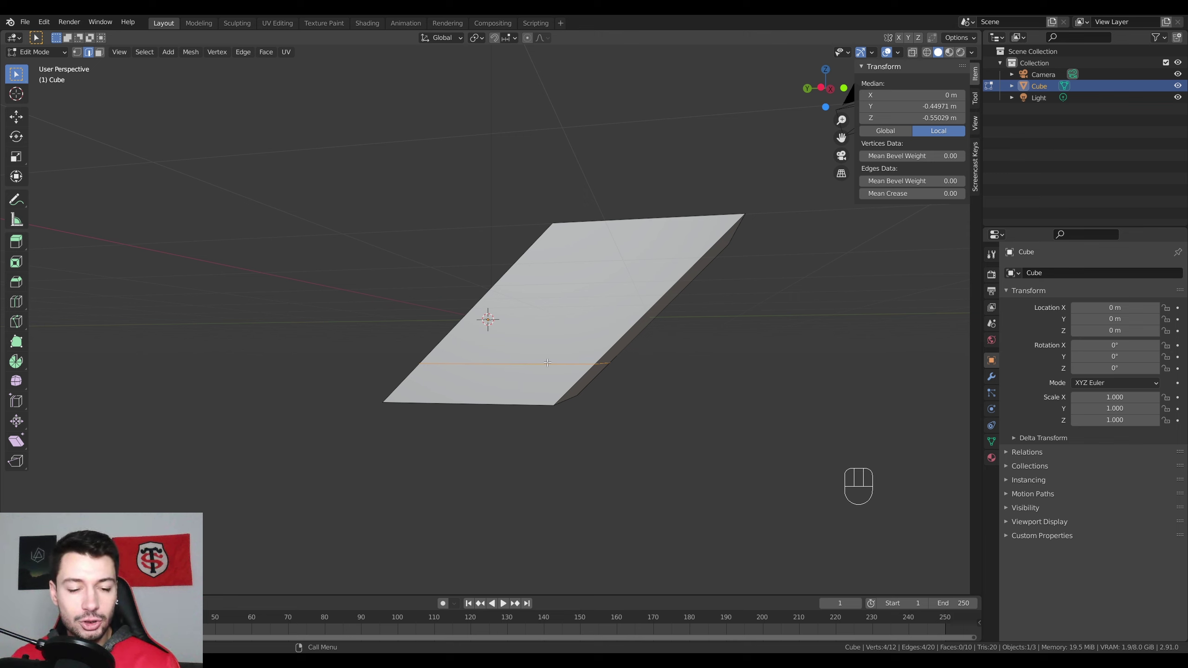
- Edge-slide the loop cut up along the slanted sides to about Z 0.56 m
middle_click_drag(502, 366, 137, 330)
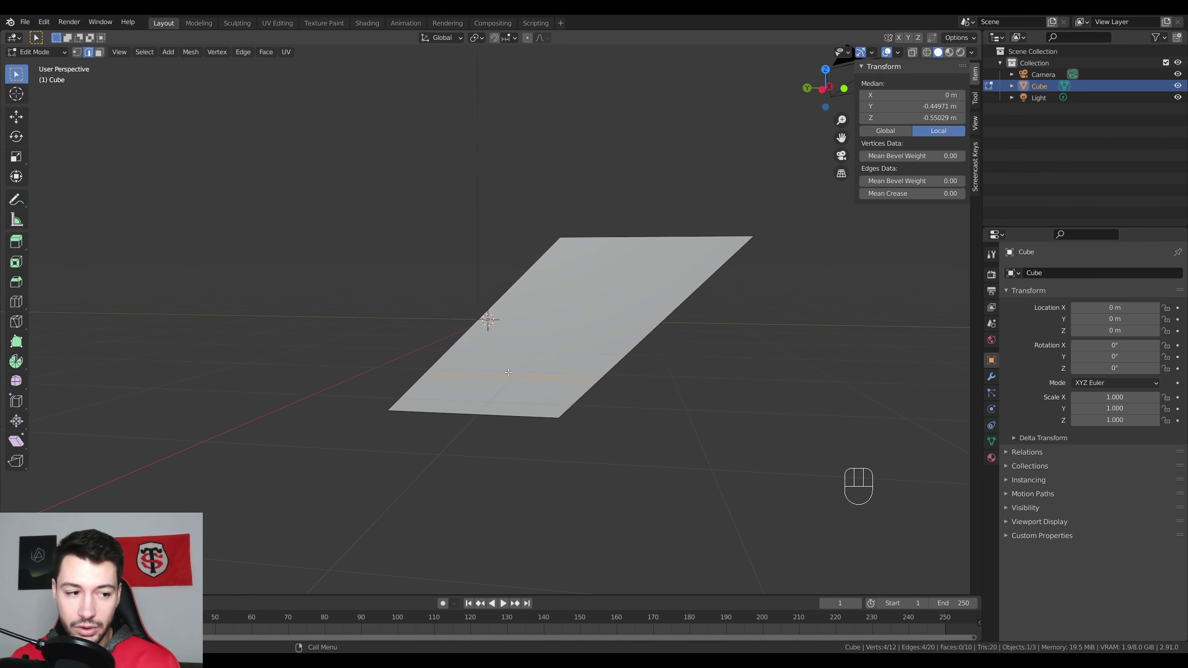
key("g")
key("g")
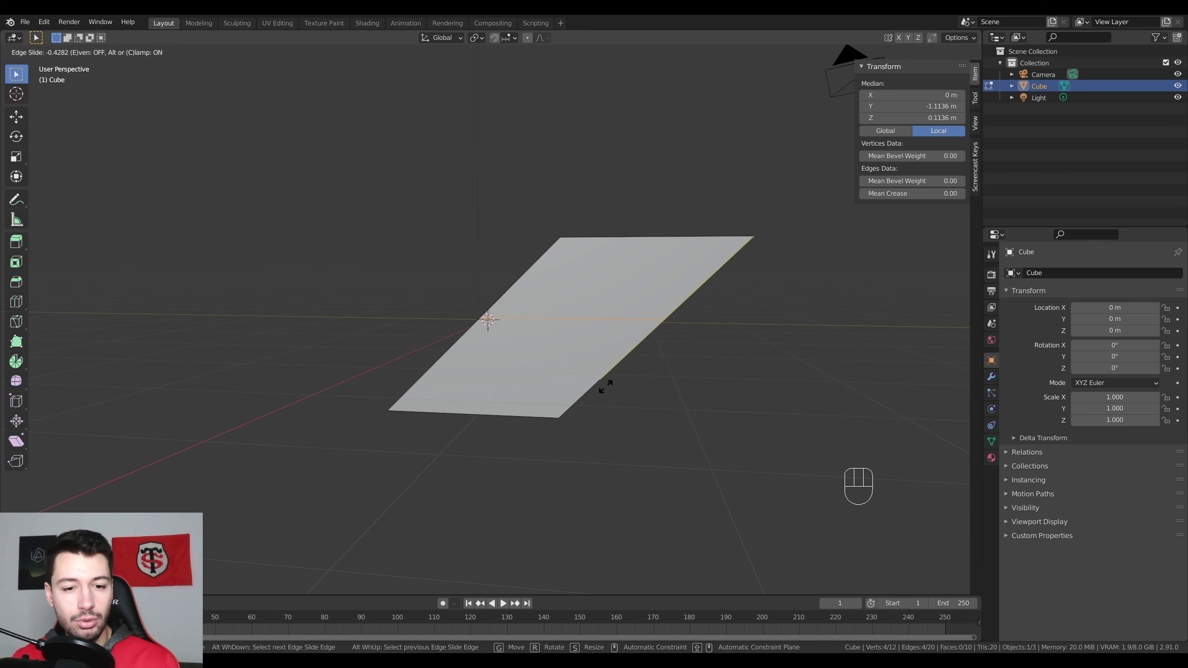
left_click(645, 375)
- Add seven parallel loop cuts running along the block's slope and across its top face
middle_click_drag(645, 374, 685, 354)
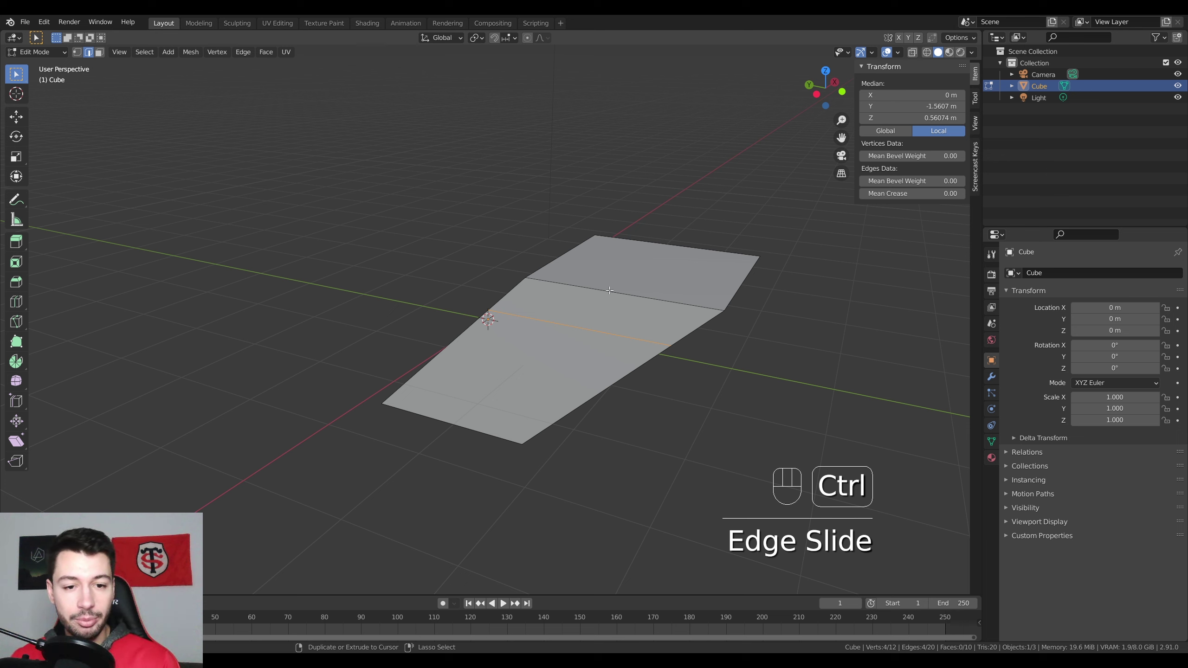
key("ctrl+r")
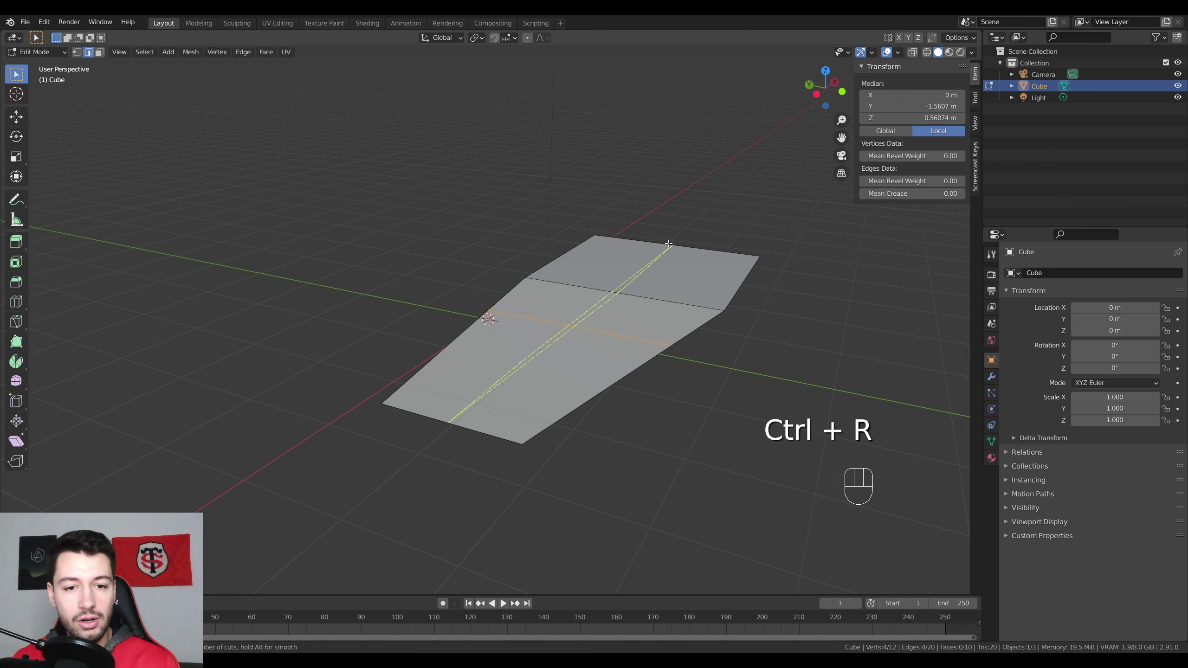
scroll(669, 243, "up", 20)
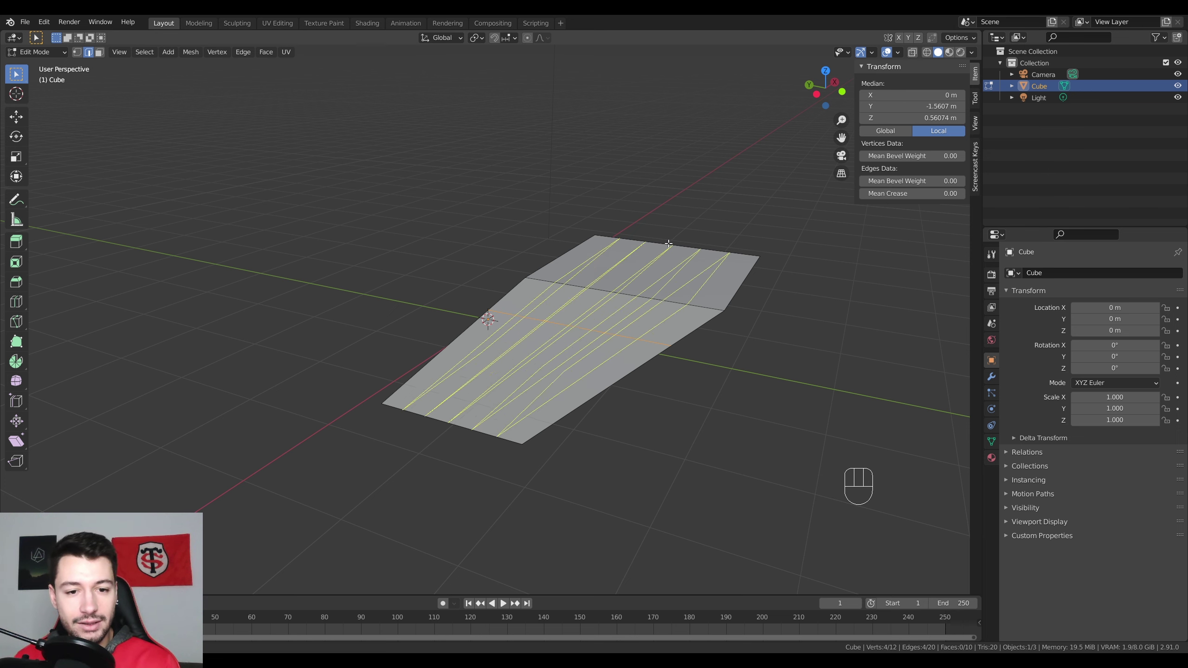
scroll(668, 244, "down", 15)
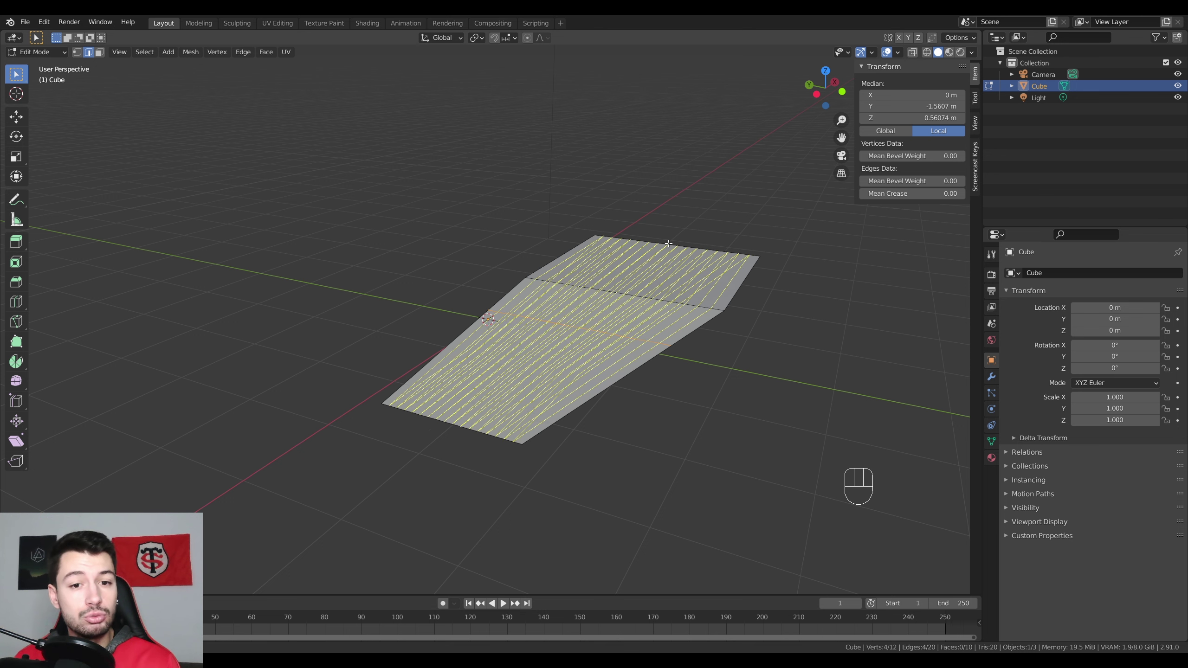
left_click(670, 244)
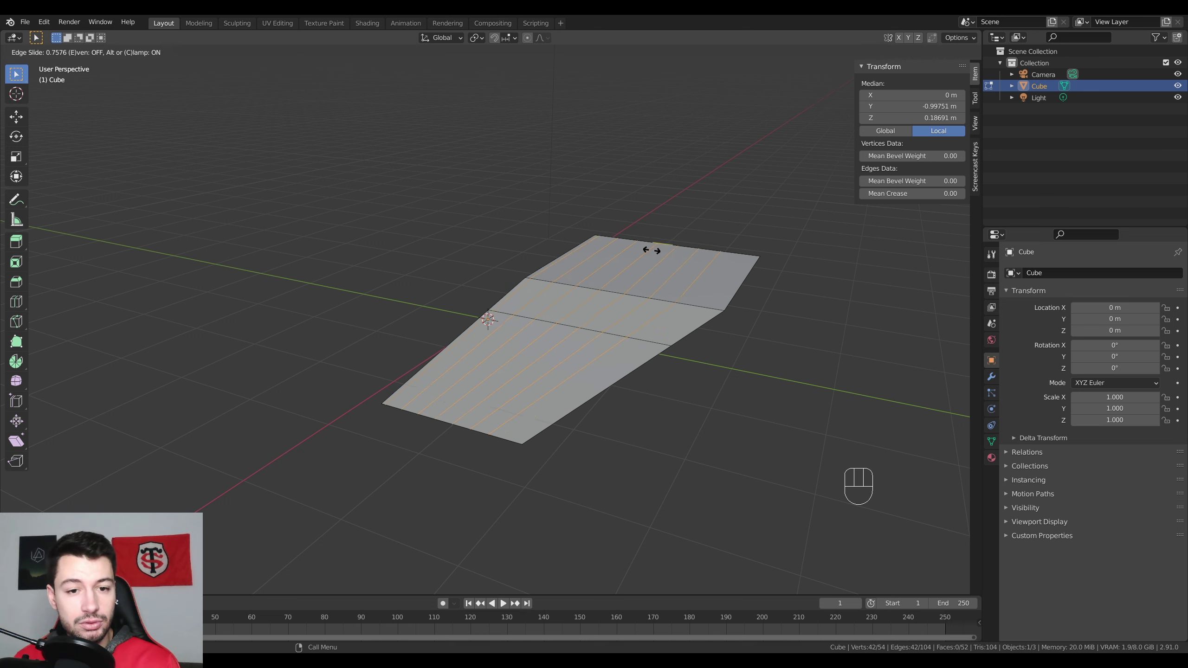
left_click(676, 266)
- Extrude three alternating faces outward from the strip between the horizontal loop and the block's upper edge
middle_click_drag(677, 266, 665, 365)
left_click(100, 53)
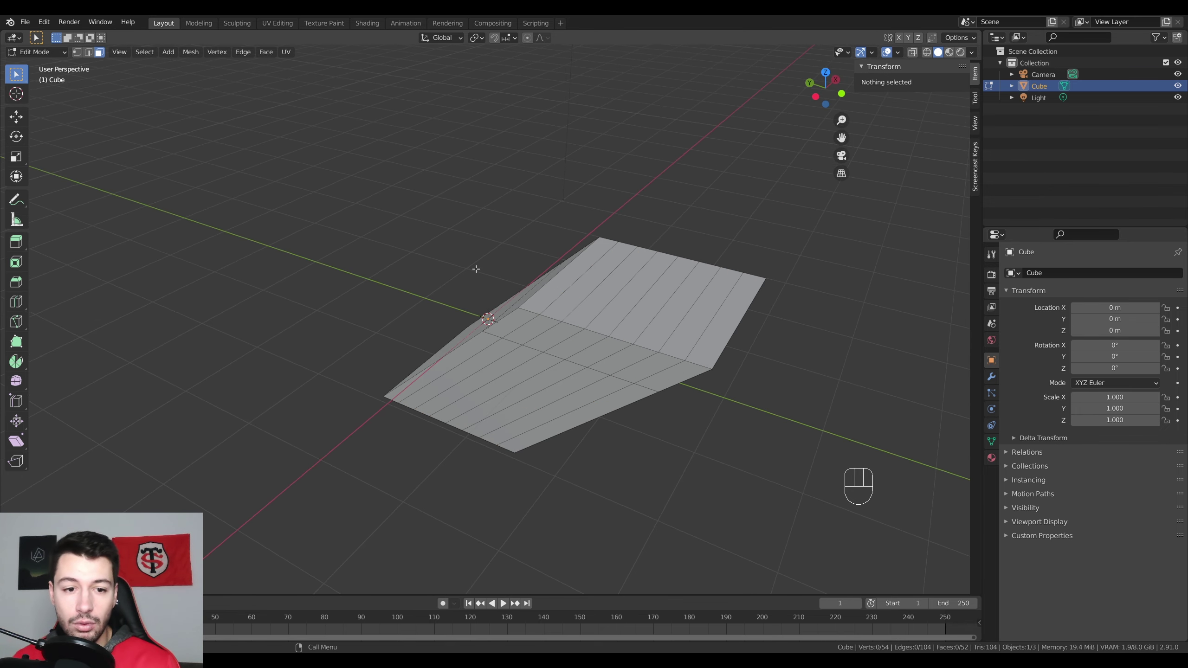
left_click(532, 324)
left_click(579, 341, "shift")
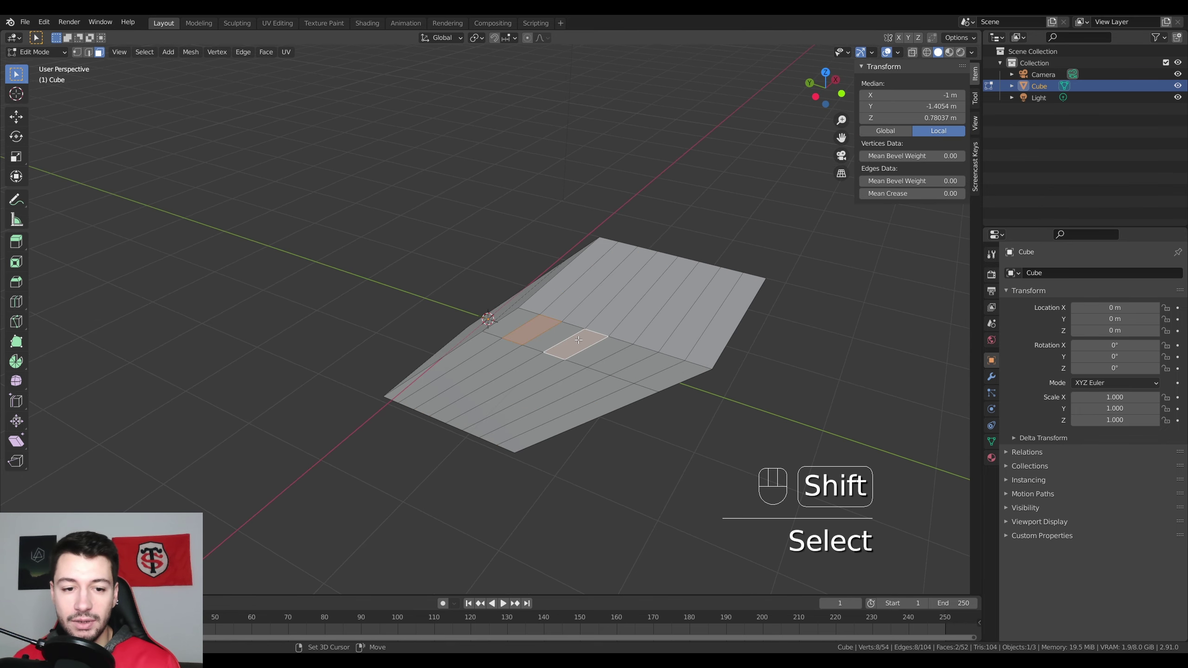
left_click(627, 364, "shift")
key("e")
left_click(594, 430)
- Return to Object Mode, delete the slanted block and add a fresh cube
key("Tab")
middle_click_drag(594, 429, 723, 417)
key("Delete")
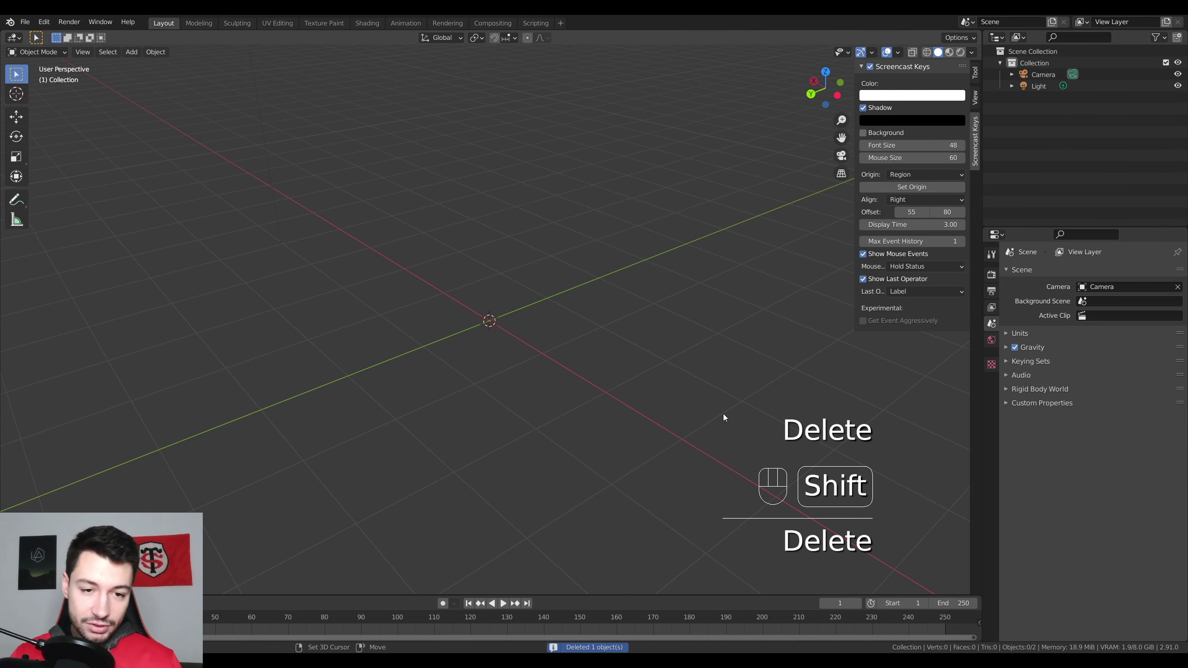
key("shift+a")
left_click(764, 433)
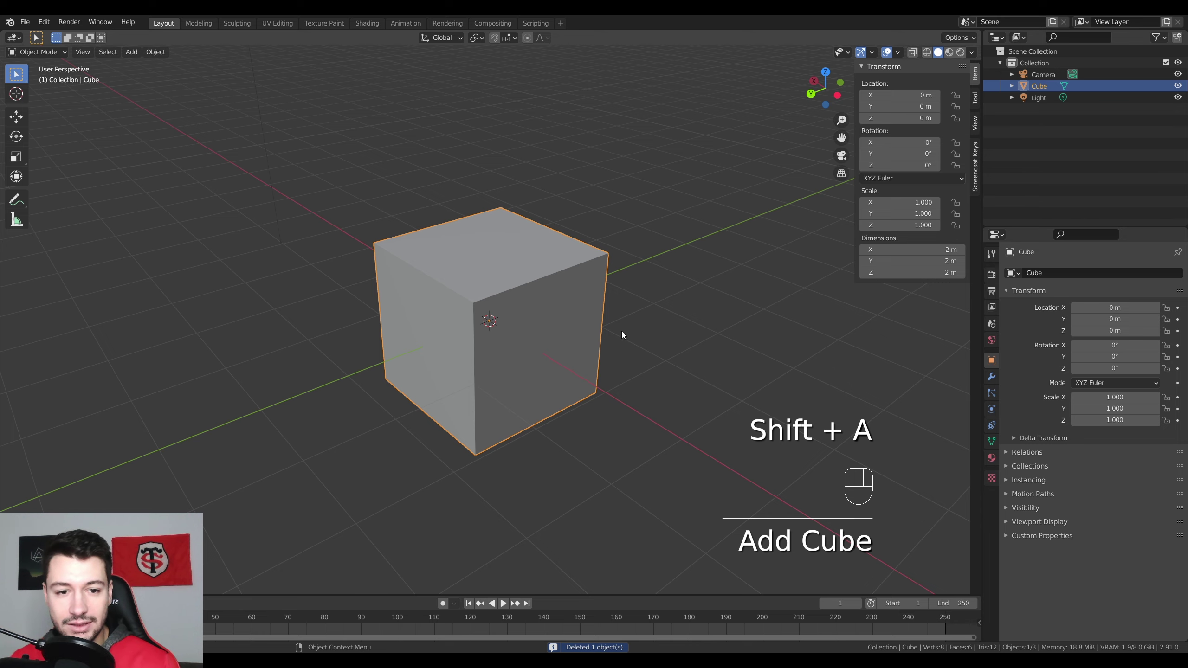
- Split the cube with a single centred loop cut perpendicular to the Y axis, and return to Object Mode
middle_click_drag(622, 331, 568, 349)
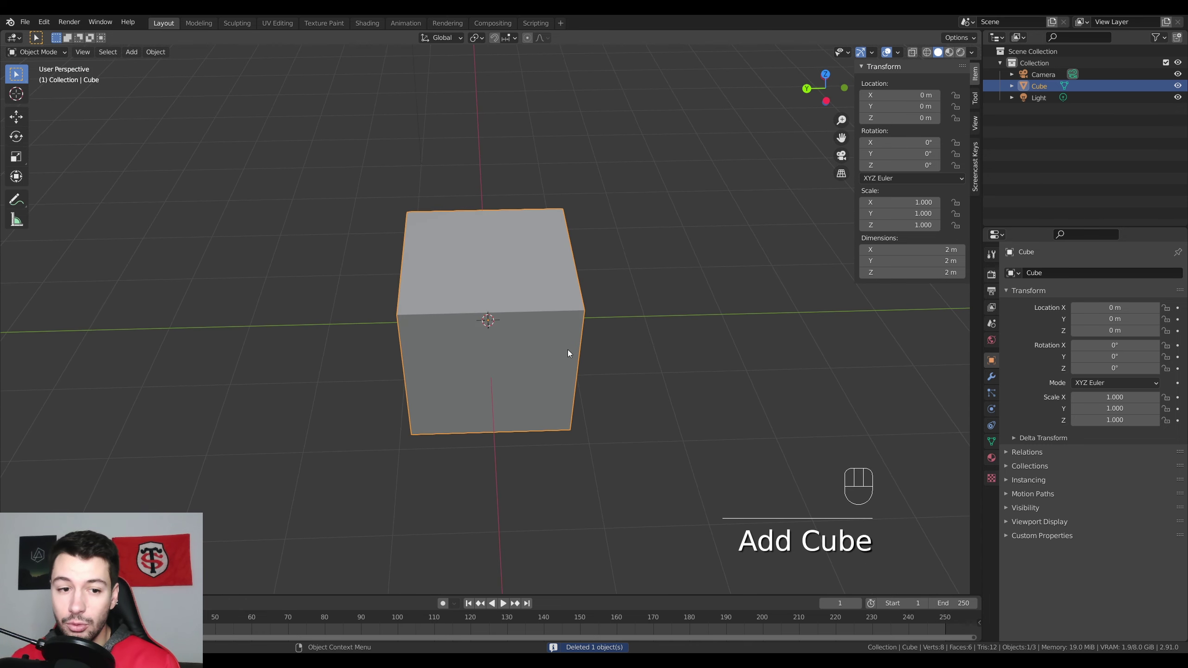
key("Tab")
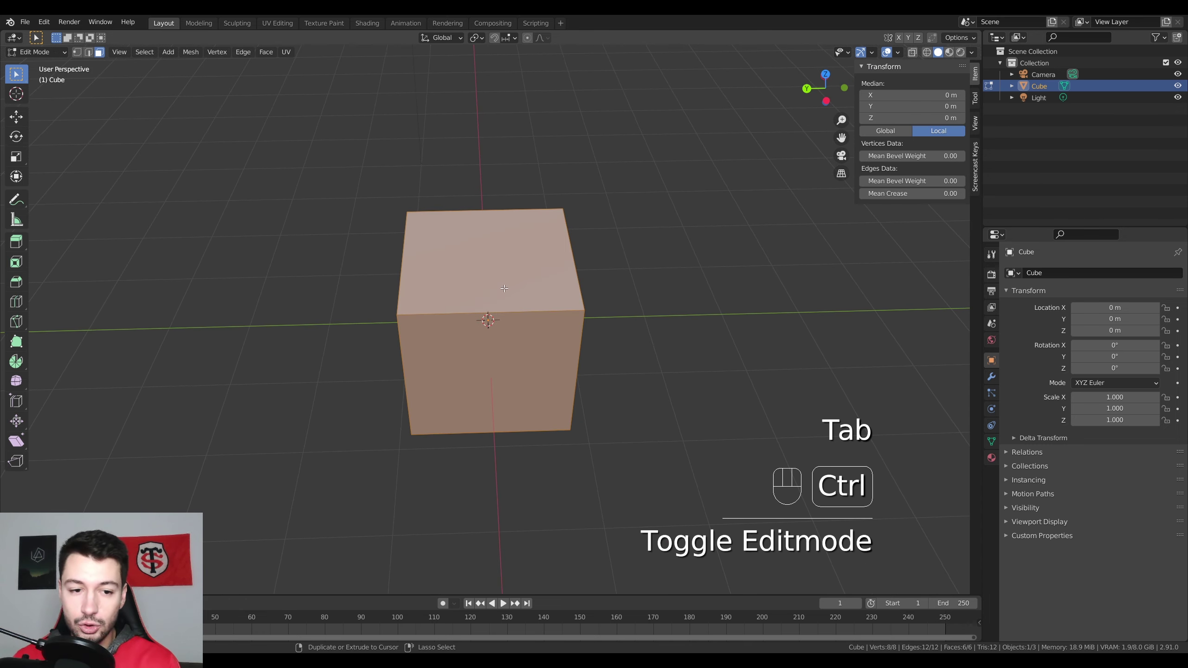
key("ctrl+r")
left_click(494, 317)
left_click(494, 318)
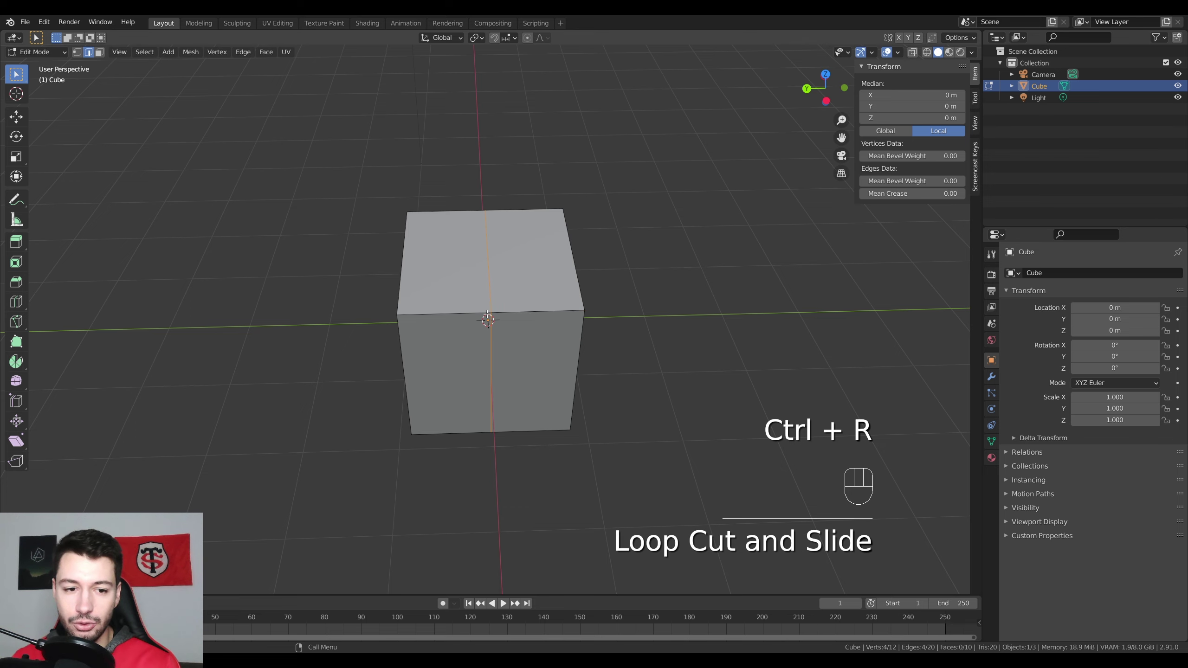
key("Tab")
- Add a second cube and move it 3 m along negative Y, beside the first
middle_click_drag(651, 344, 532, 332, "shift")
key("shift+a")
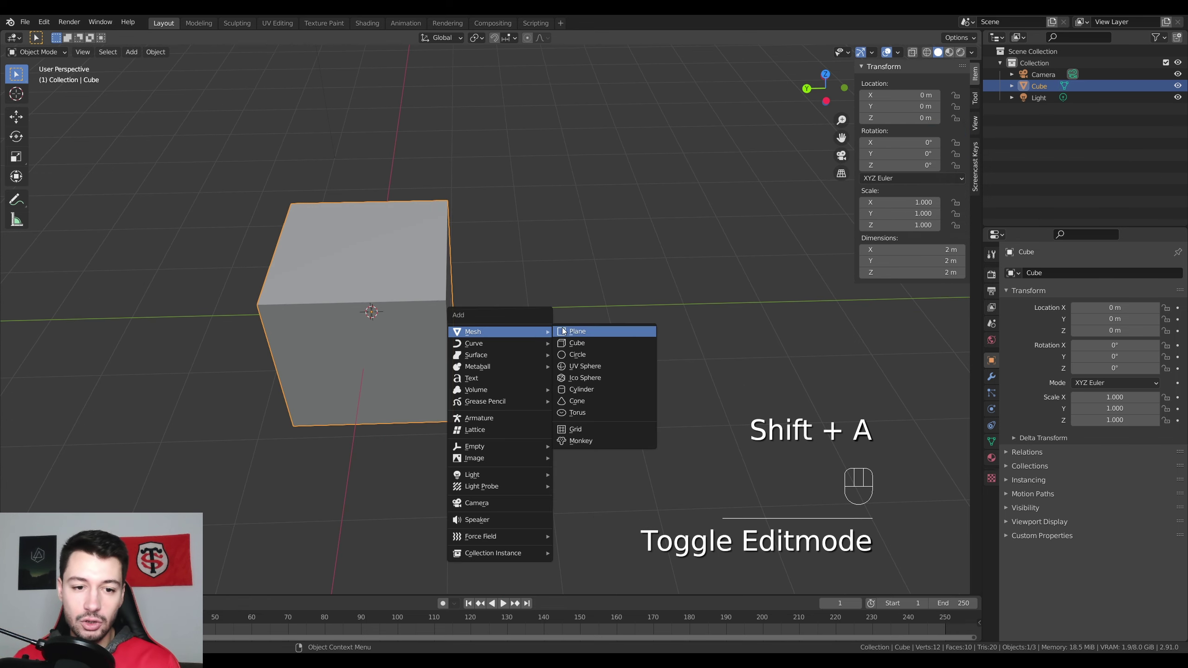
left_click(582, 340)
key("g")
left_click(679, 344)
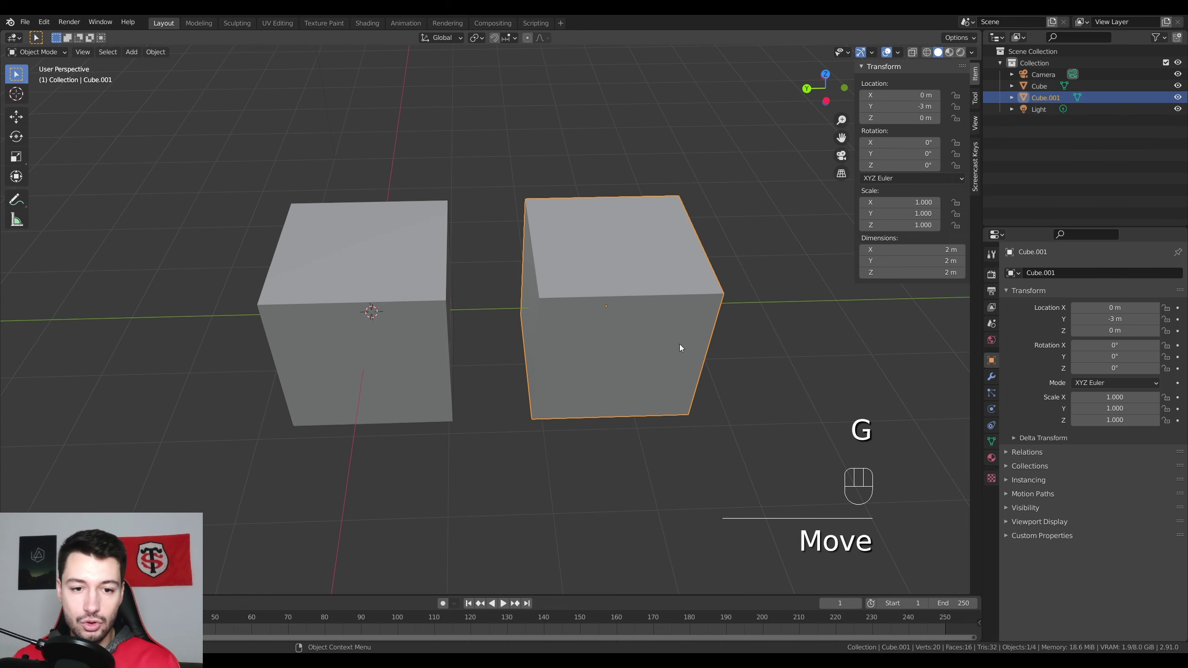
- Scale the second cube to 0.4 along Y
key("s")
key("y")
left_click(668, 313)
- Extrude the thin block's large face outward, away from the first cube, and return to Object Mode
key("Tab")
middle_click_drag(703, 334, 644, 314)
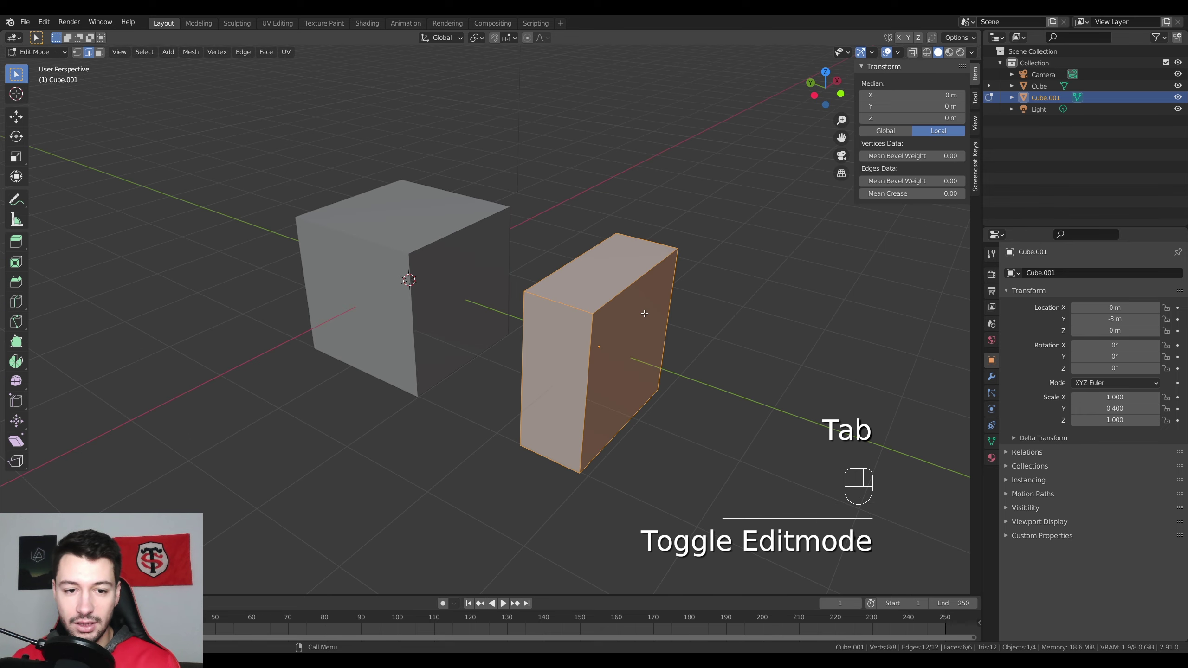
left_click(100, 52)
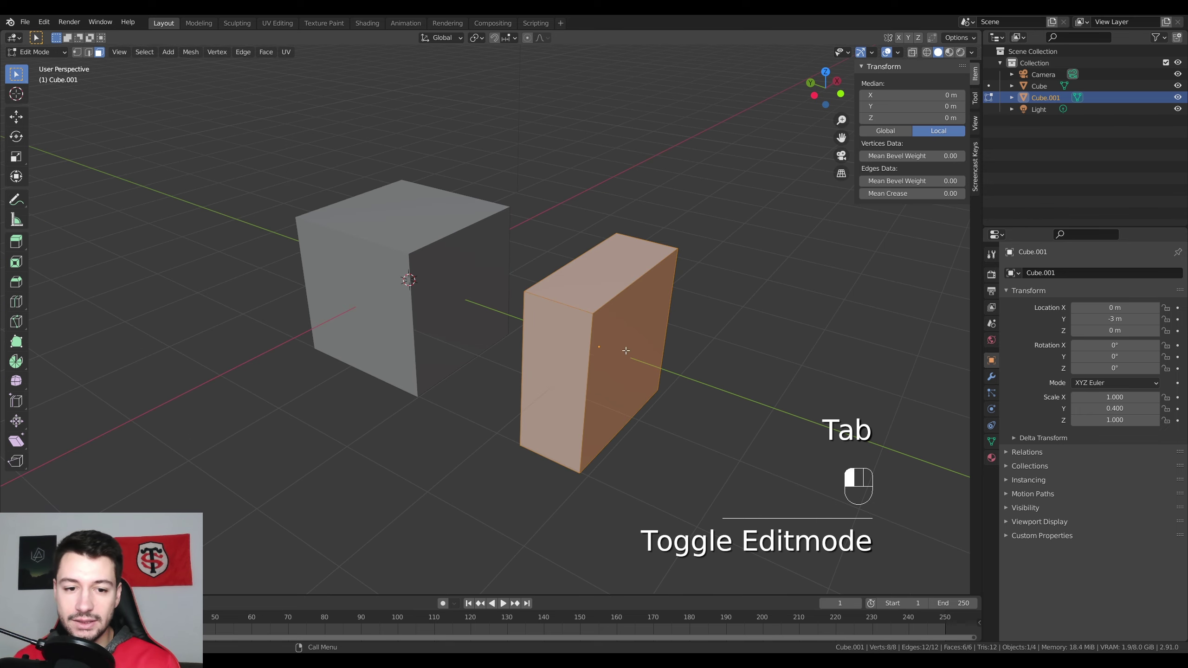
left_click(626, 350)
key("e")
middle_click_drag(668, 430, 681, 370)
left_click(739, 471)
key("Tab")
- Select both blocks and enter Edit Mode on them together
left_click(423, 293, "shift")
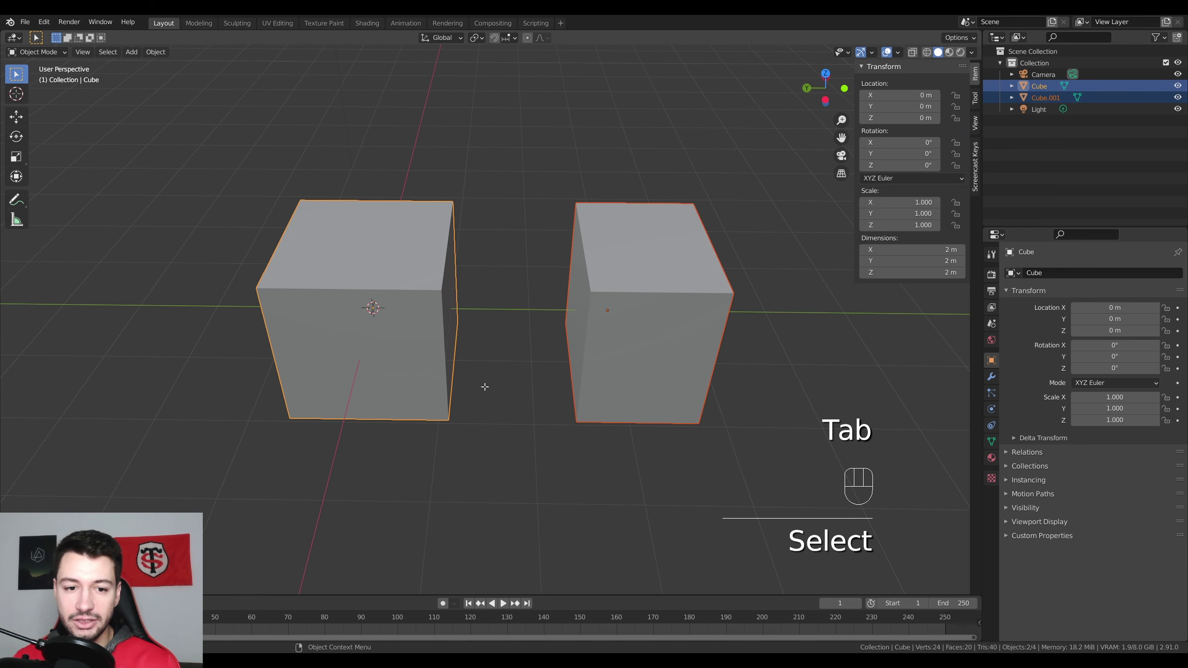
key("Tab")
middle_click_drag(510, 345, 522, 380)
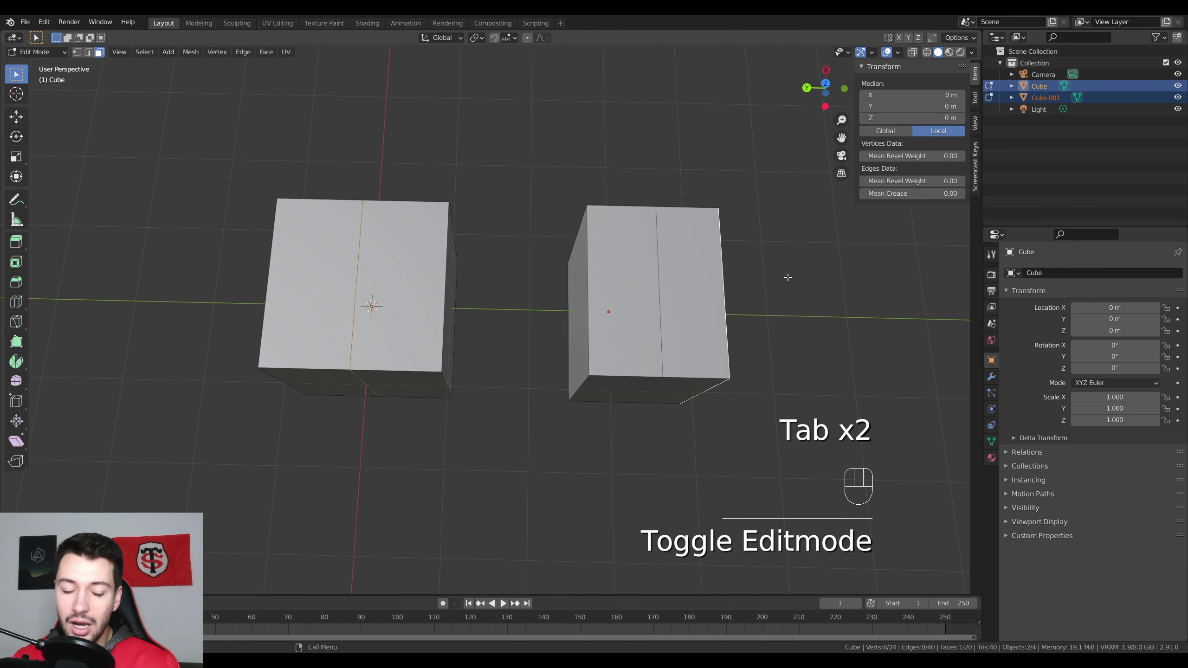
middle_click_drag(787, 278, 764, 228)
- Compare the divided tops of the two blocks by selecting their top faces one after another
left_click(402, 236)
left_click(329, 224)
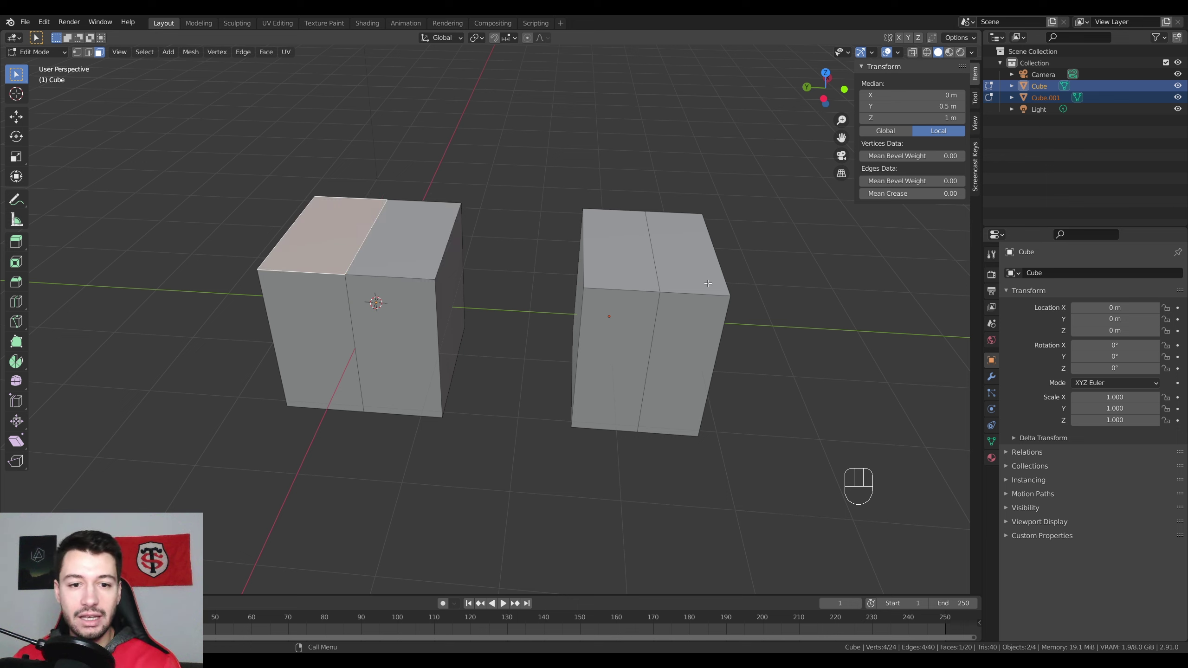
left_click(650, 251)
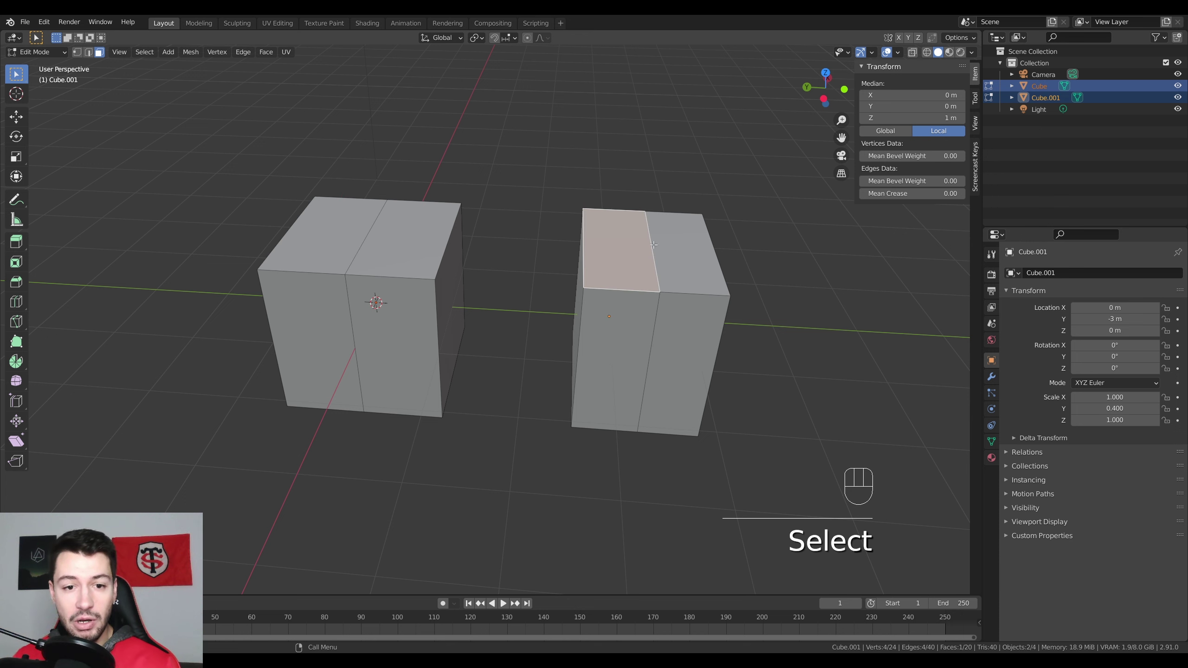
left_click(678, 245)
left_click(330, 248)
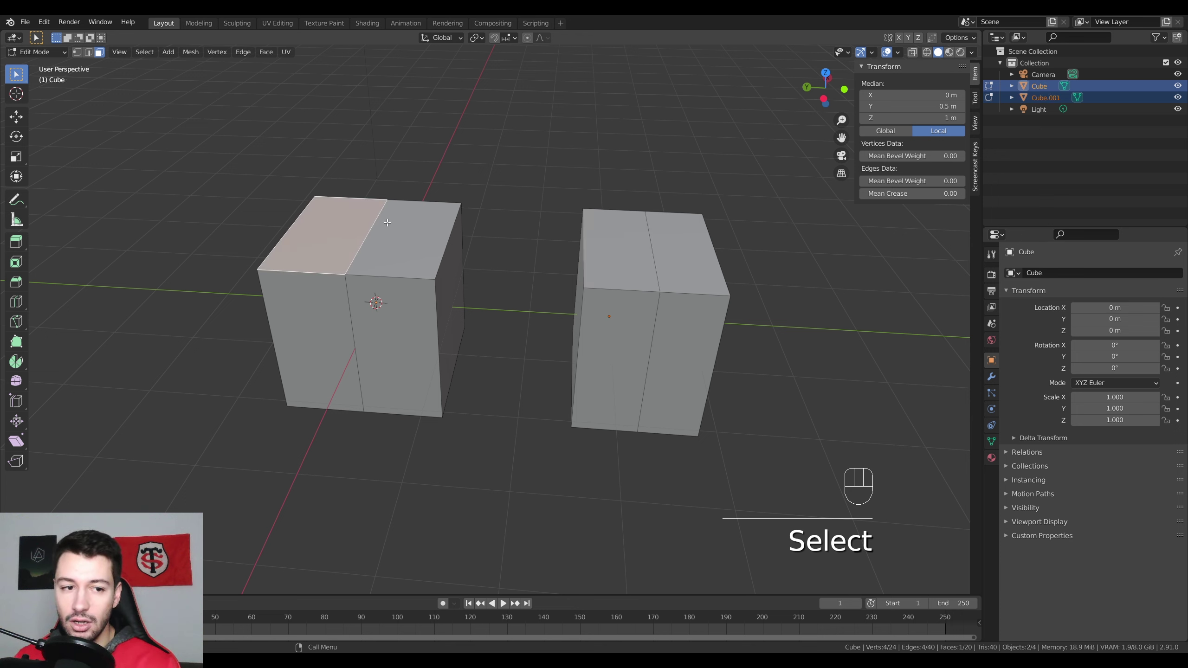
- In edge selection, raise the middle top edge of the loop-cut cube by about 0.4 m along Z into a roof ridge
left_click(89, 52)
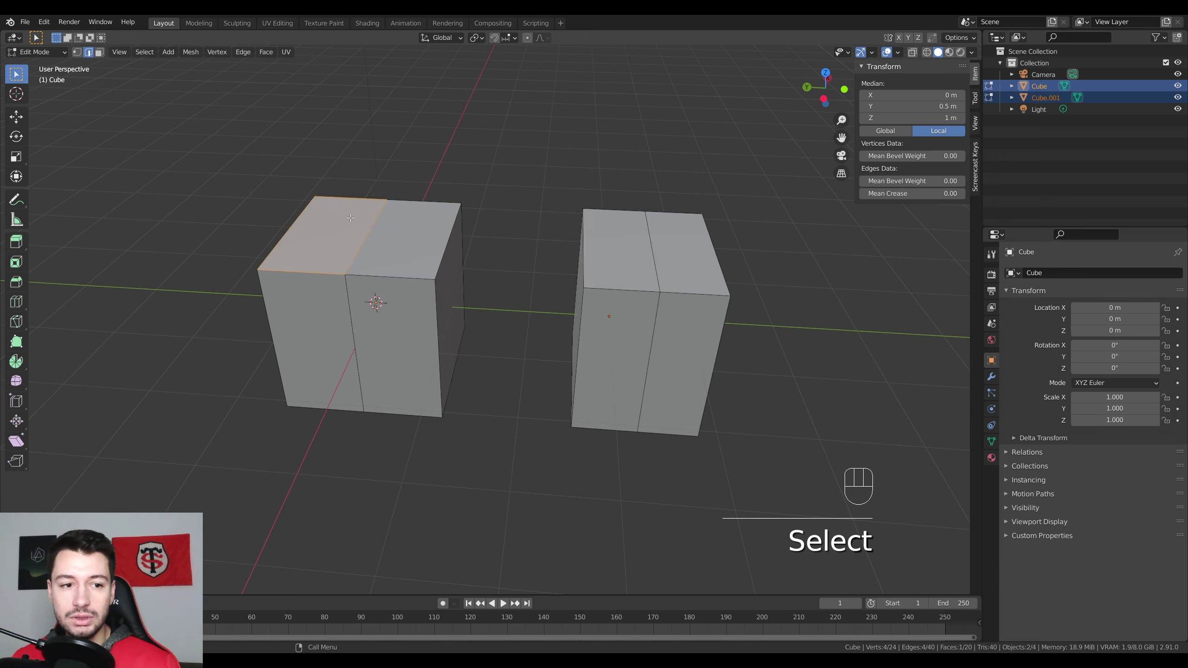
left_click(366, 235)
key("g")
key("z")
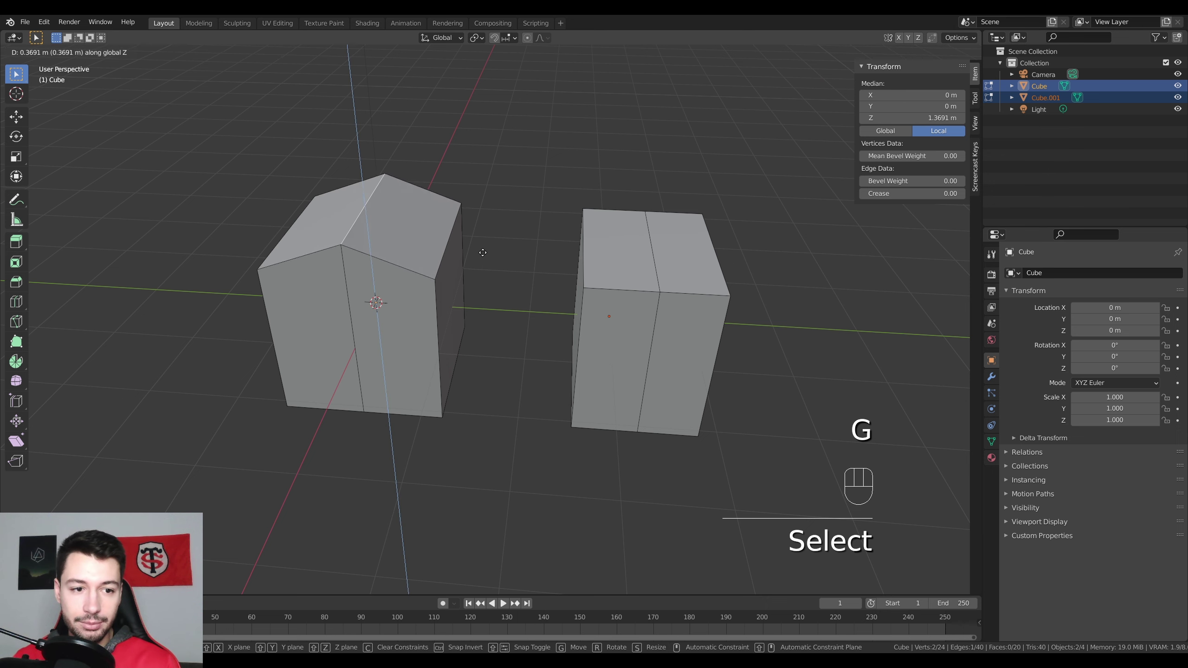
left_click(485, 249)
- Raise the middle top edge of the extruded block by about 0.54 m along Z into a matching ridge
left_click(673, 265)
key("g")
key("z")
left_click(693, 225)
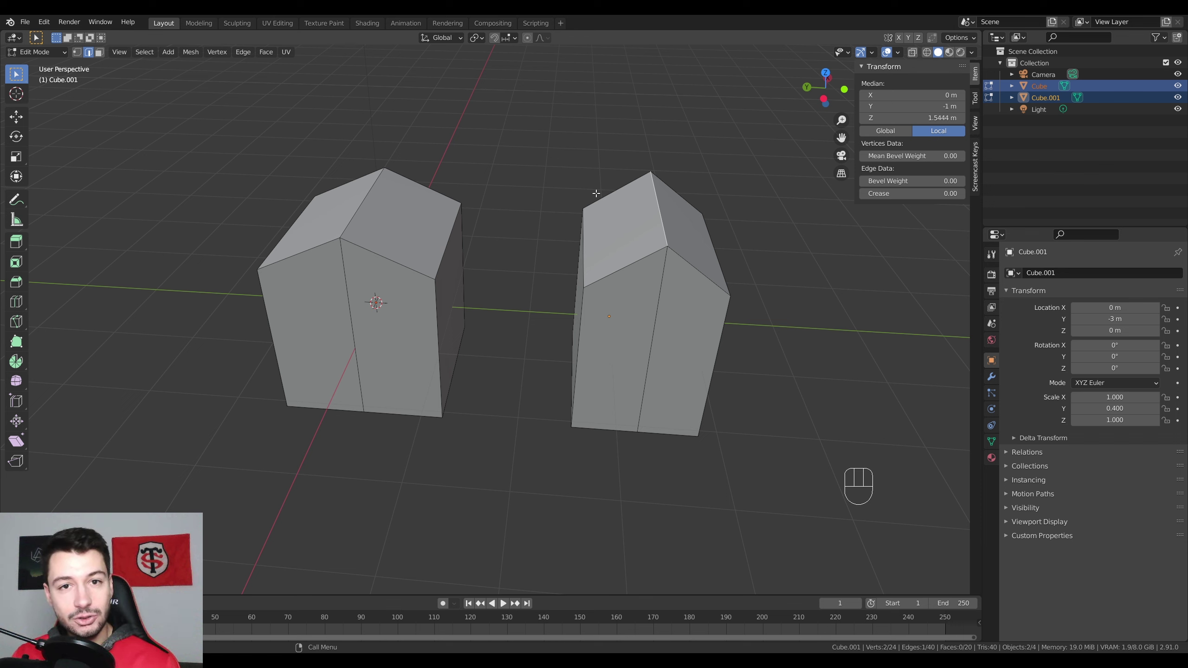
- Return to Object Mode and delete both roofed blocks
key("Tab")
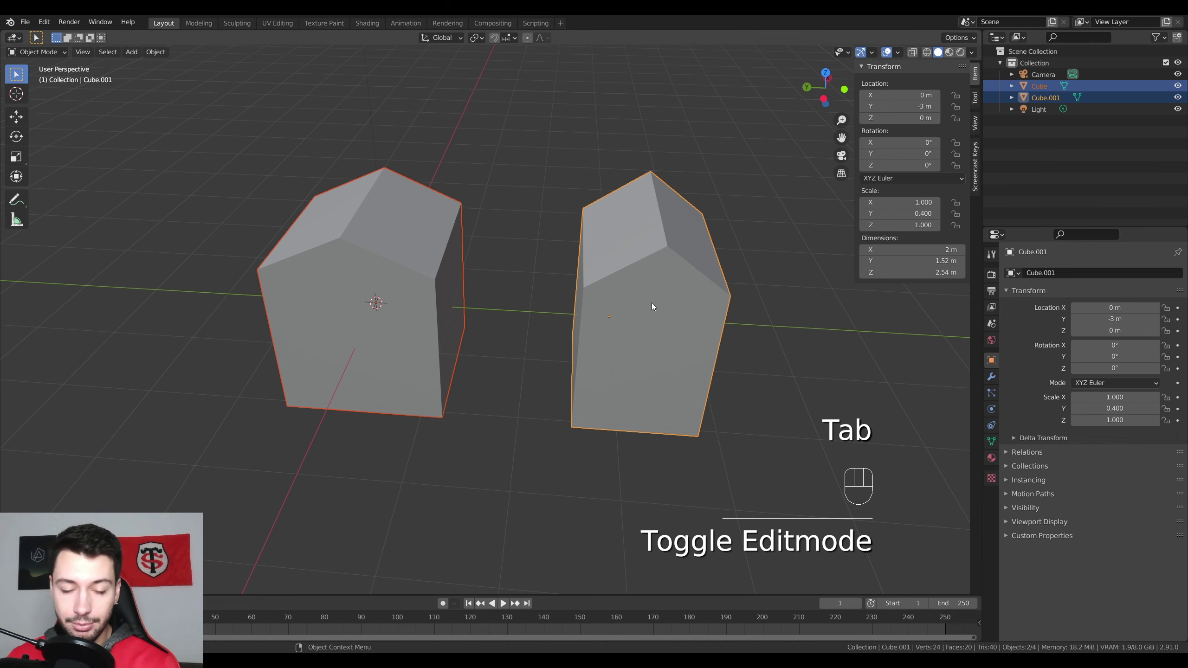
key("Delete")
key("Delete")
key("Tab")
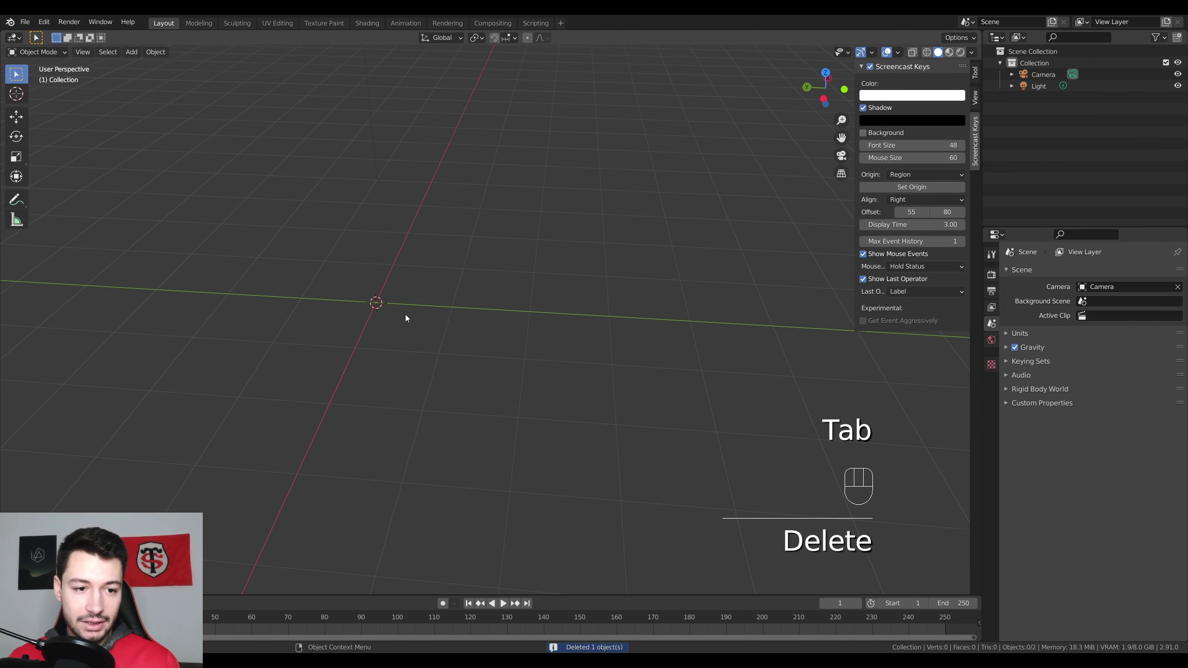
- Add a new cube at the origin and stretch it along Y to a scale of 5.7
key("shift+a")
mouse_move(404, 314)
left_click(443, 325)
key("s")
key("x")
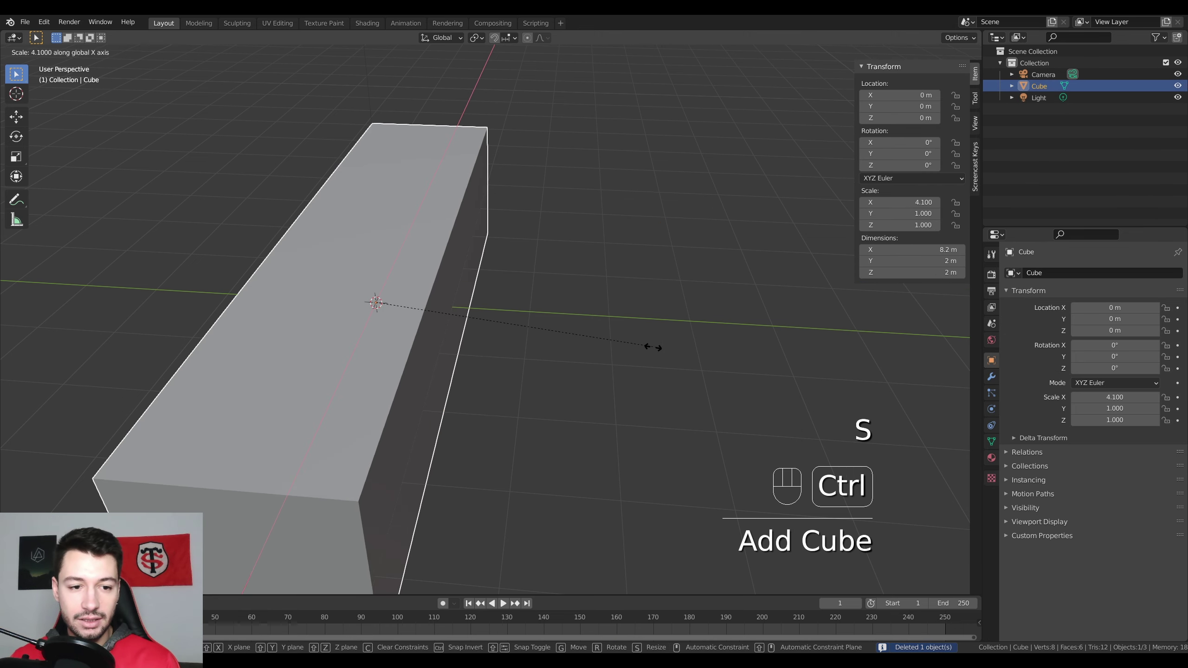
key("y")
left_click(750, 349, "ctrl")
scroll(489, 323, "down", 4)
- In Edit Mode, divide the long bar into six equal sections with five evenly spaced loop cuts, left unslid
key("Tab")
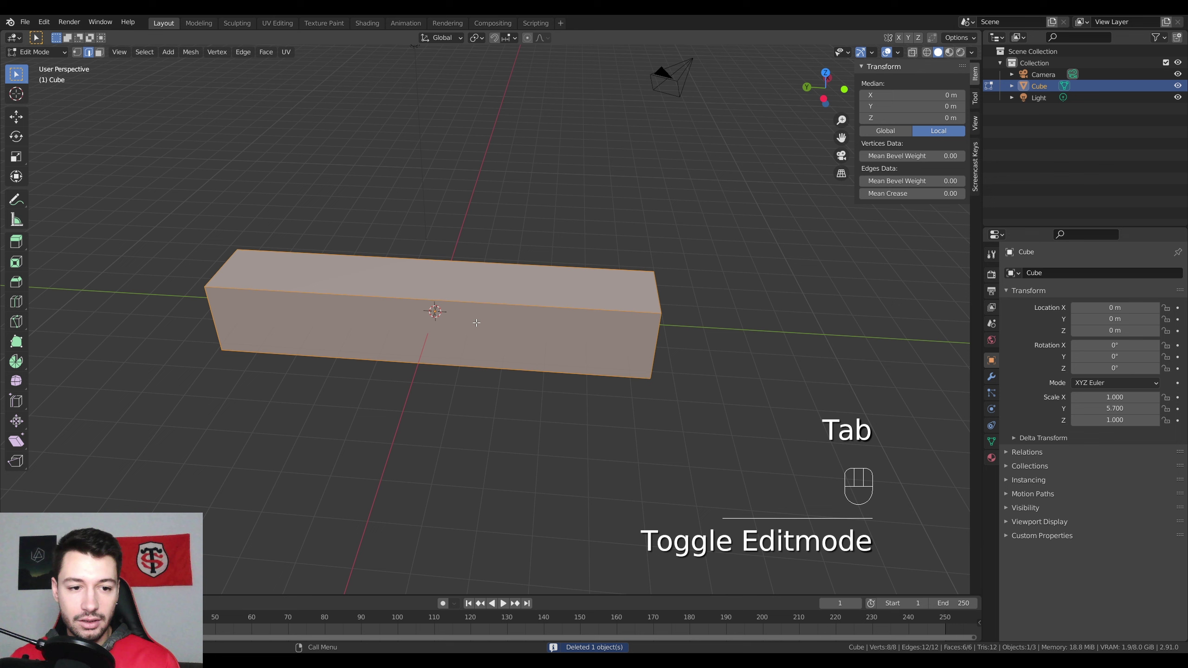
key("ctrl+r")
scroll(447, 298, "up", 4)
left_click(446, 297)
right_click(421, 290)
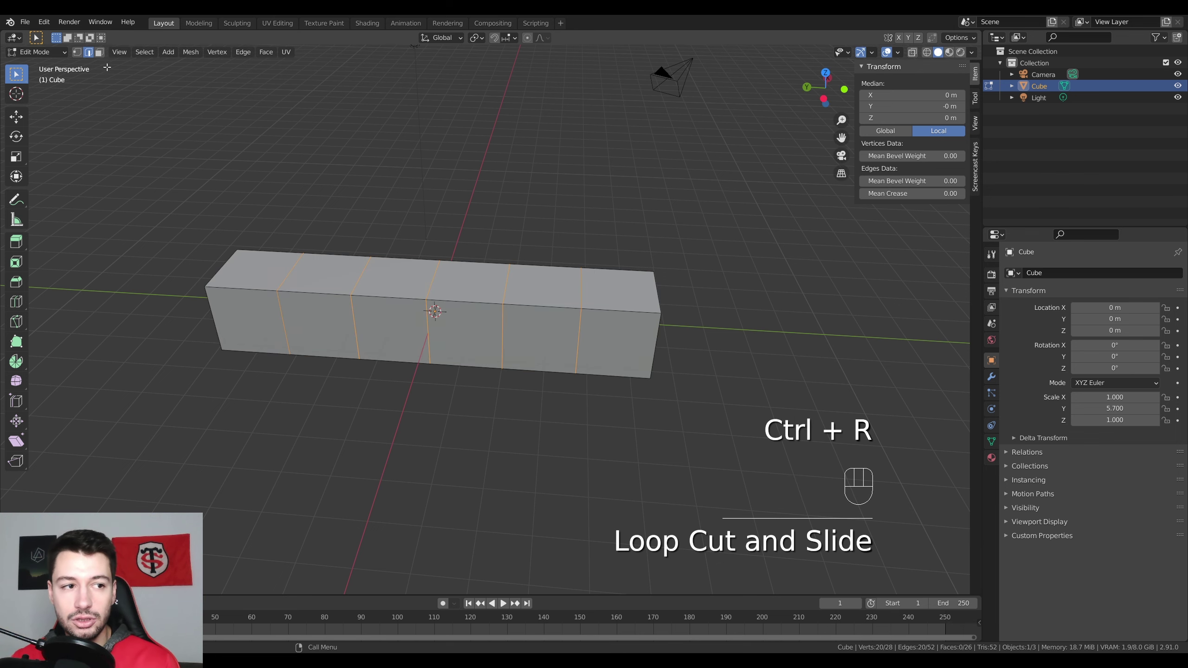
- Extrude the second and fourth top faces of the bar upward together by about 2.25 m, and return to Object Mode
left_click(99, 52)
left_click(324, 274, "shift")
left_click(468, 280, "shift")
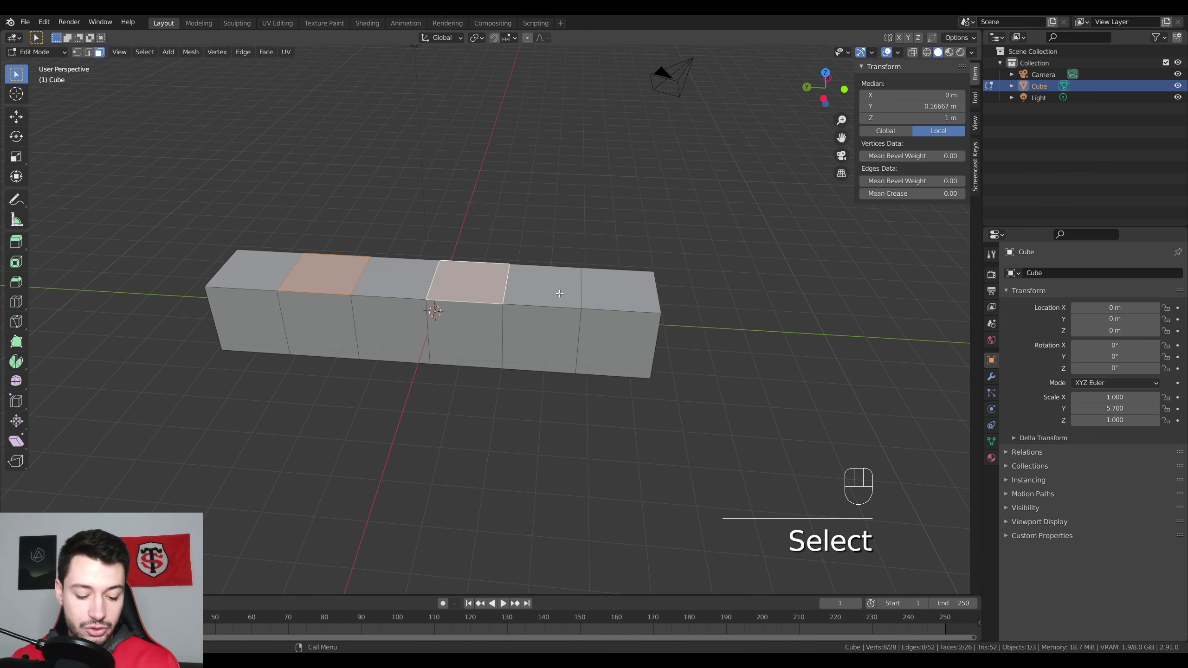
key("e")
left_click(527, 328)
key("Tab")
scroll(499, 345, "down", 3)
- Add a second cube and position it in front of the bar at X -6 m, Y 5 m
key("shift+a")
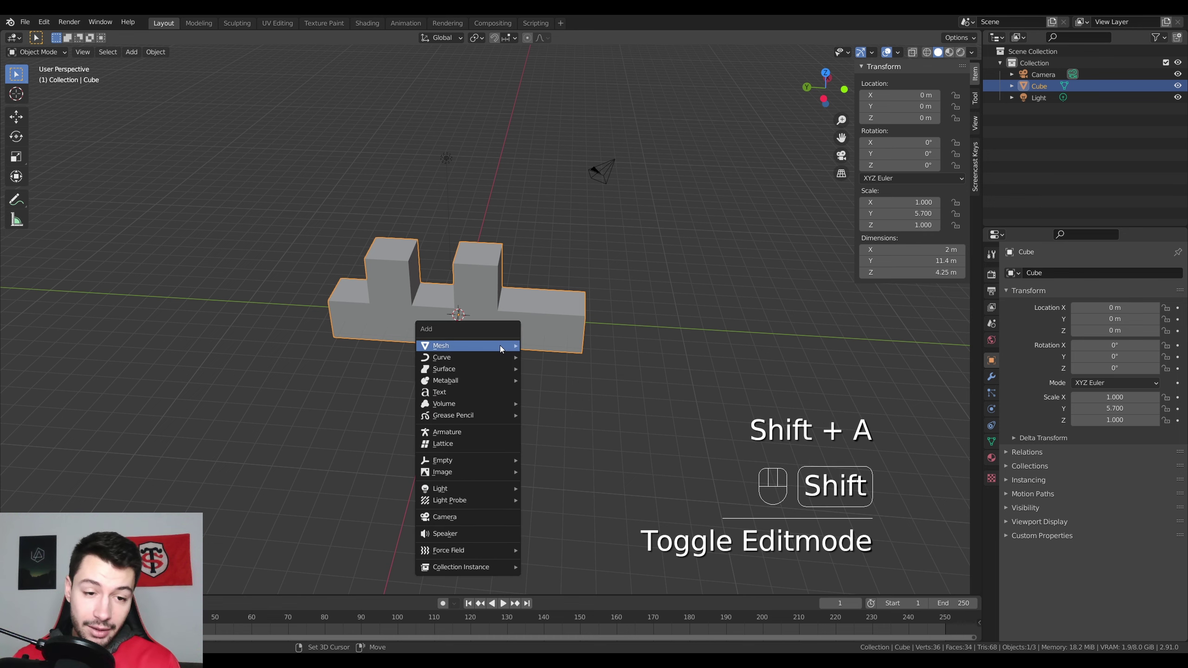
mouse_move(499, 345)
left_click(557, 358)
key("g")
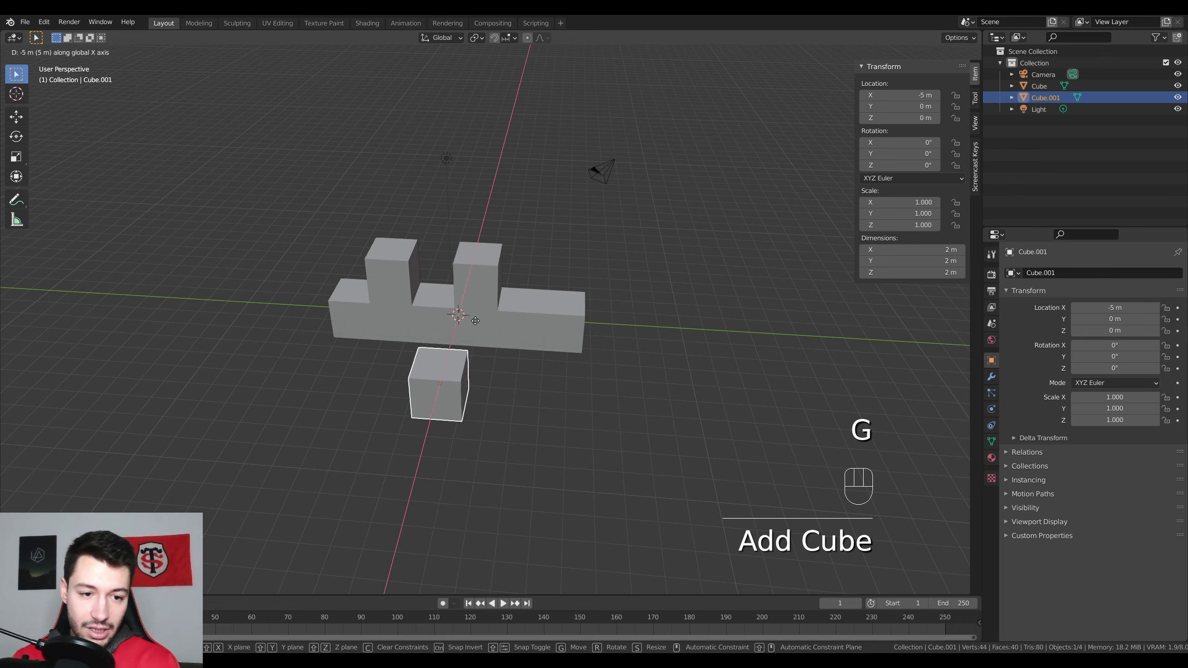
key("g")
left_click(445, 453, "ctrl")
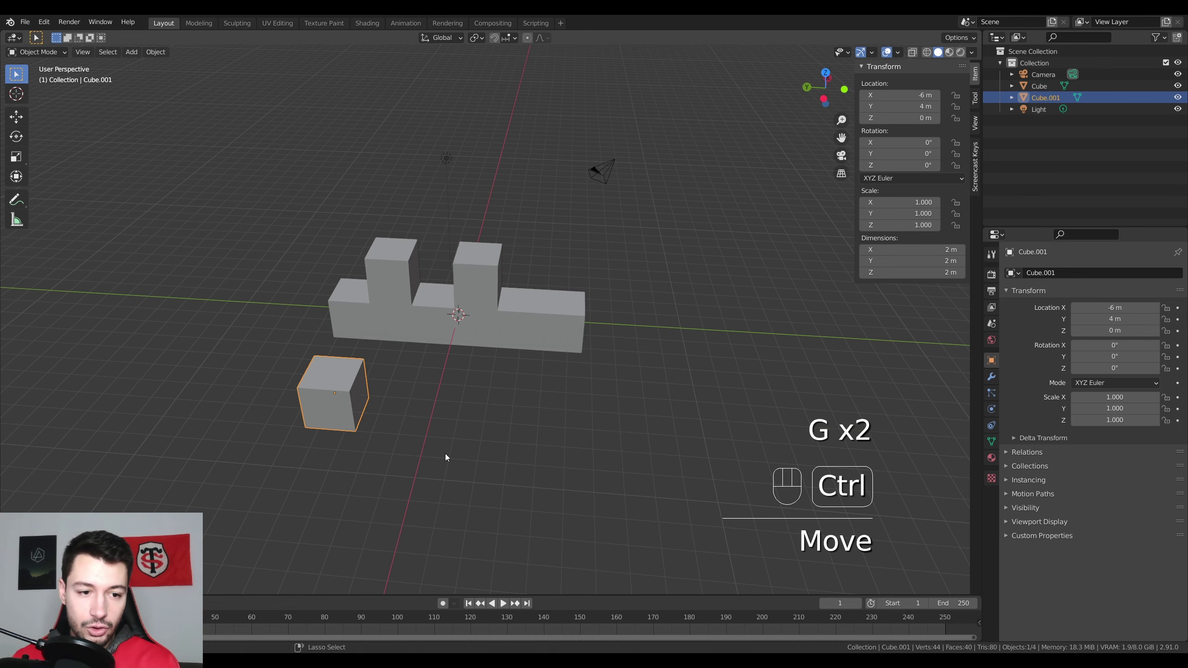
middle_click_drag(445, 453, 371, 356)
key("g")
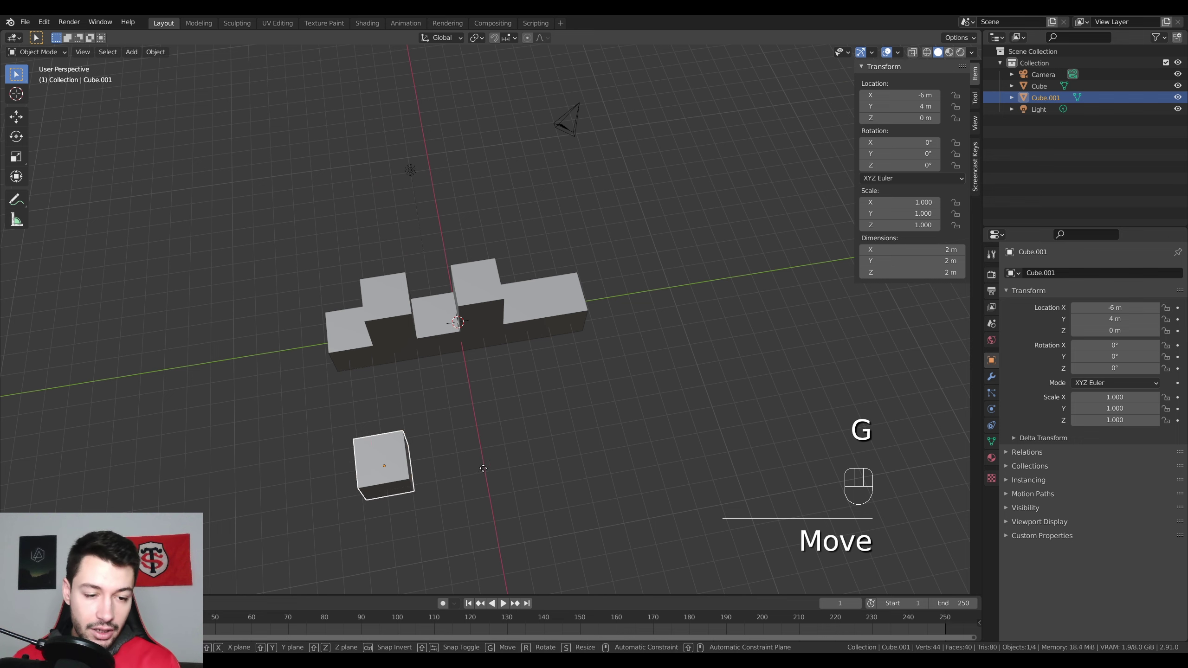
left_click(464, 474, "ctrl")
middle_click_drag(464, 474, 413, 405)
- In Edit Mode, extrude the new cube's -Y side face four times in succession to build a 12 m long segmented bar
key("Tab")
left_click(313, 339)
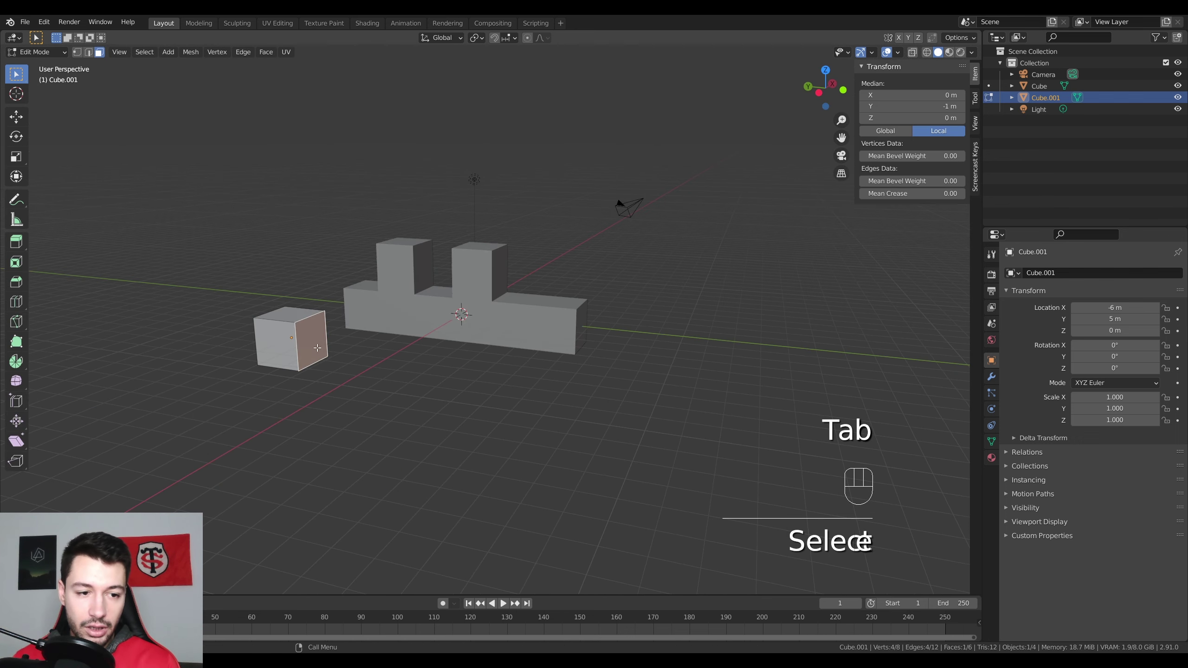
middle_click_drag(313, 339, 367, 388)
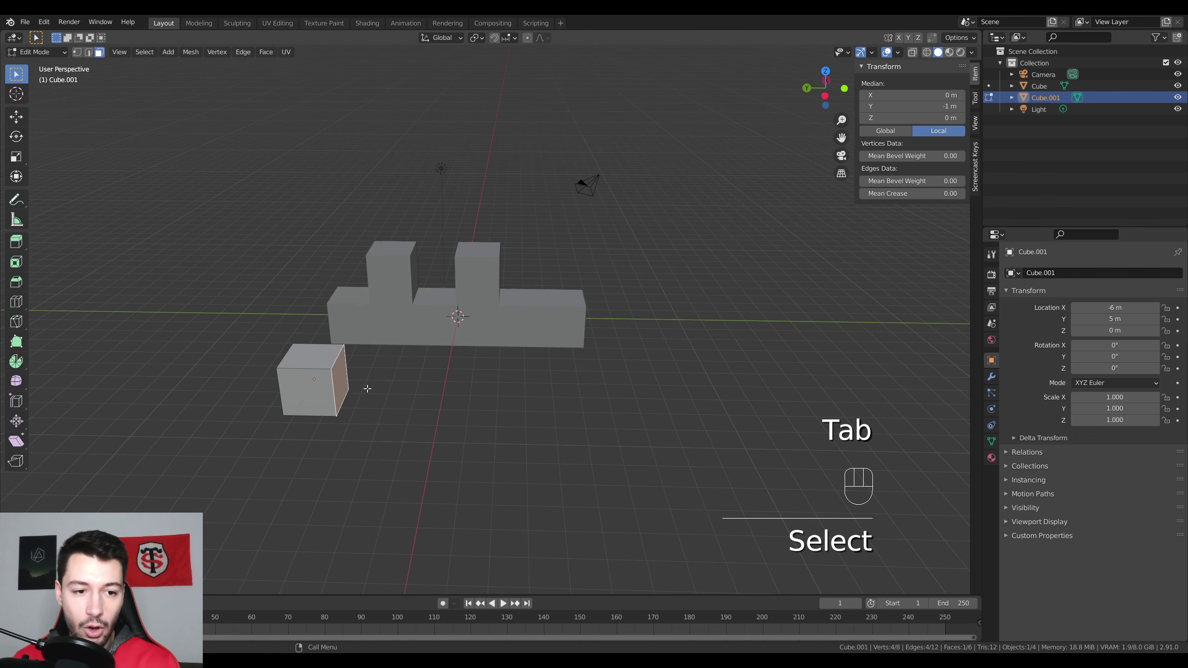
key("e")
left_click(413, 394, "ctrl")
key("e")
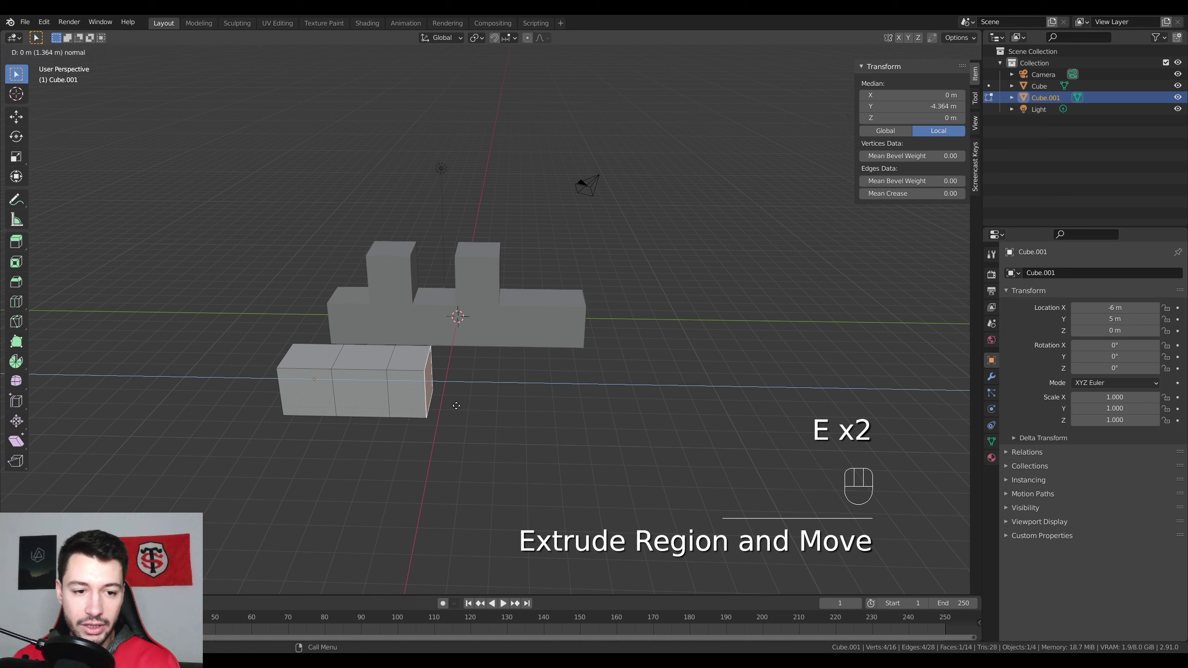
left_click(461, 406, "ctrl")
key("e")
left_click(513, 415, "ctrl")
key("e")
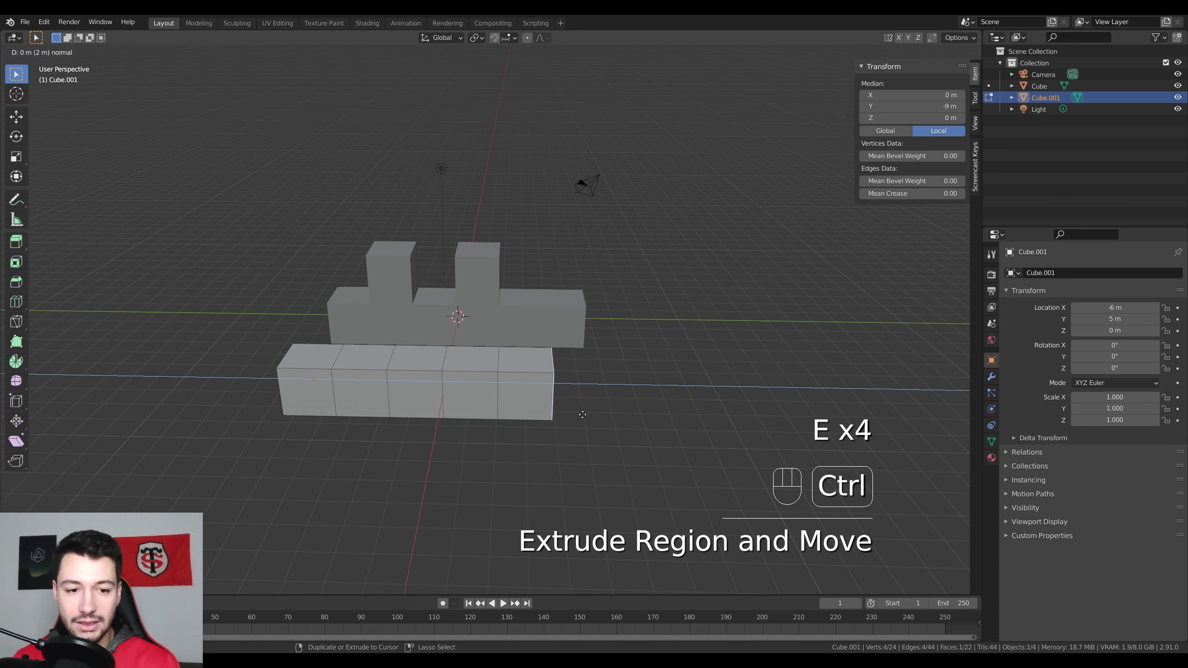
left_click(608, 418)
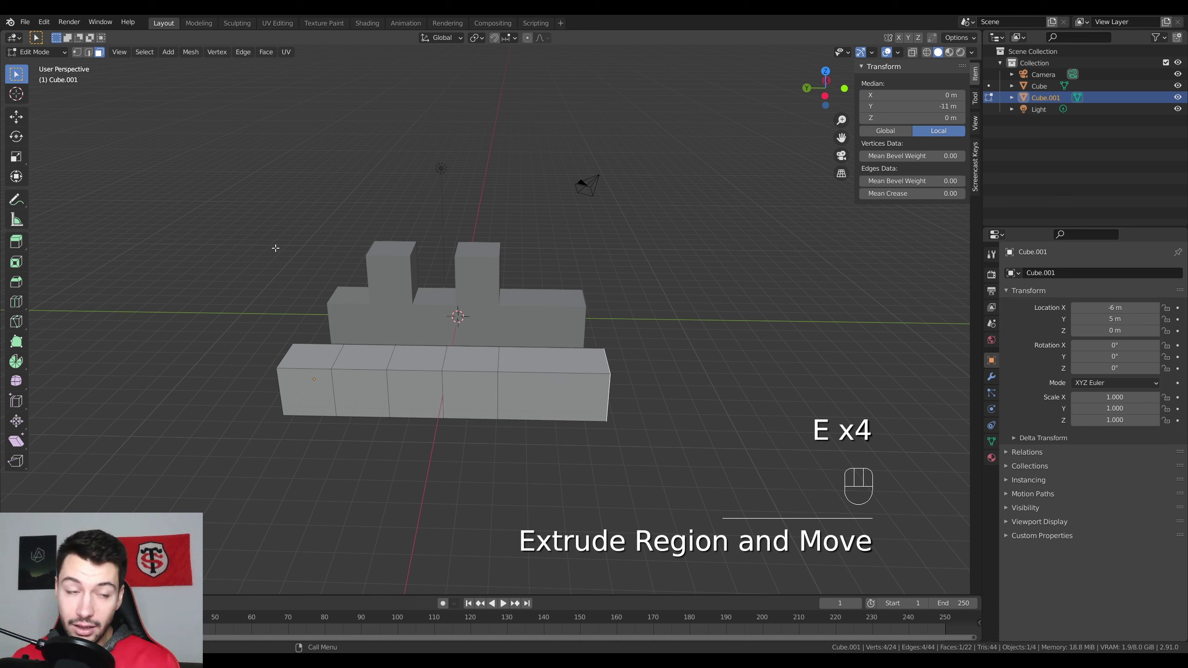
- Extrude the second and fourth top faces of the extruded bar upward together by 2 m, and return to Object Mode
left_click(367, 358)
left_click(470, 359, "shift")
key("e")
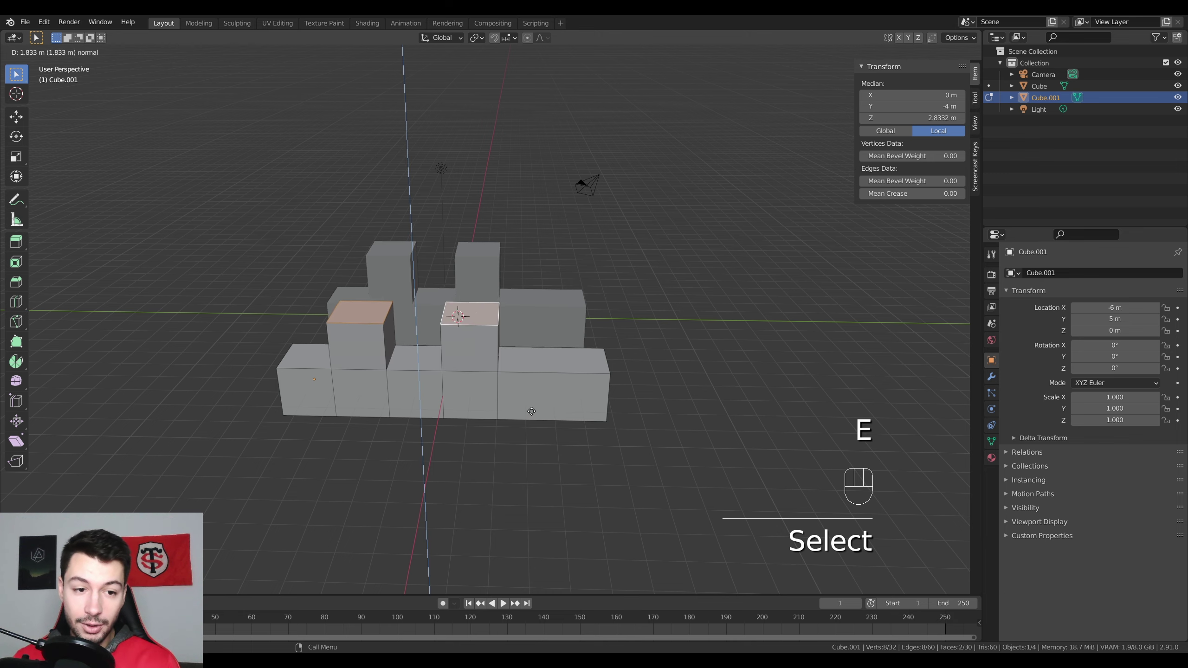
left_click(531, 405, "ctrl")
middle_click_drag(531, 404, 543, 456)
key("Tab")
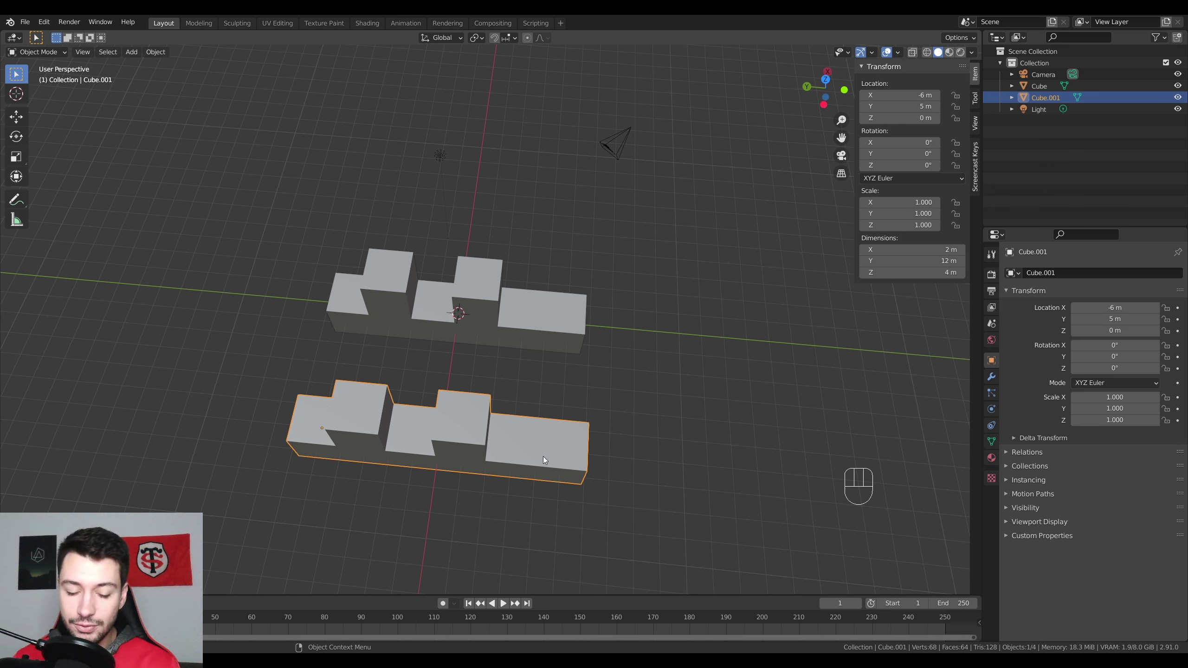
- Delete the extruded bar and the loop-cut bar
key("Delete")
left_click(515, 325)
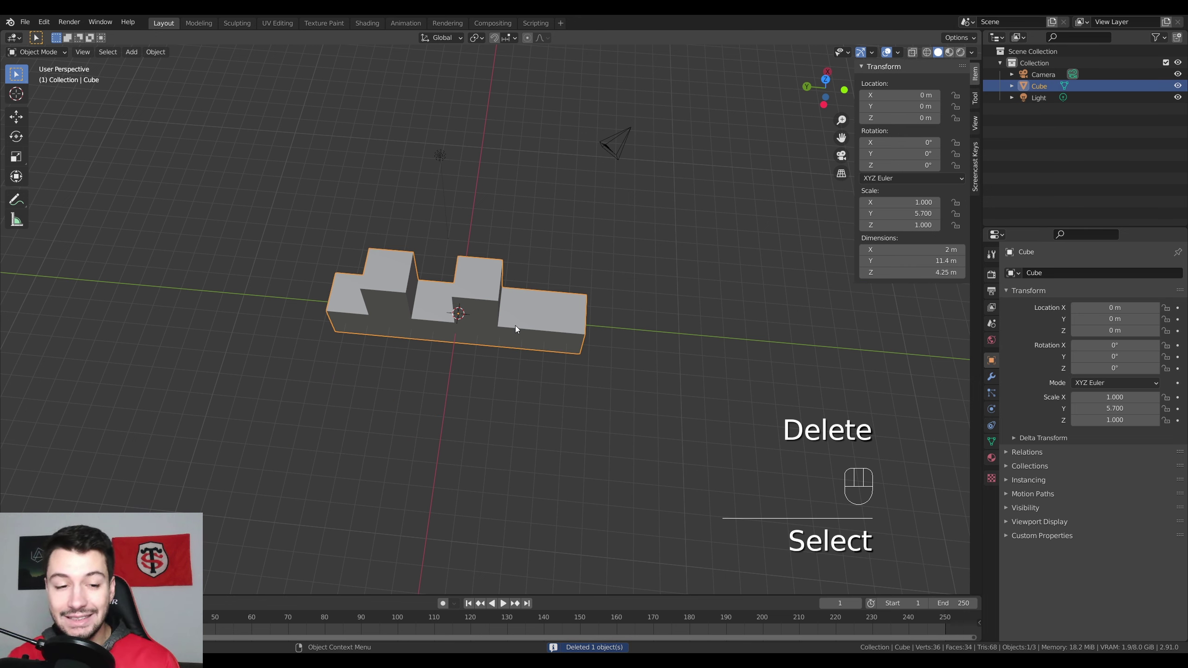
key("Delete")
- Add a cylinder at the origin and enter Edit Mode on it with its side wall in close view
key("shift+a")
mouse_move(515, 325)
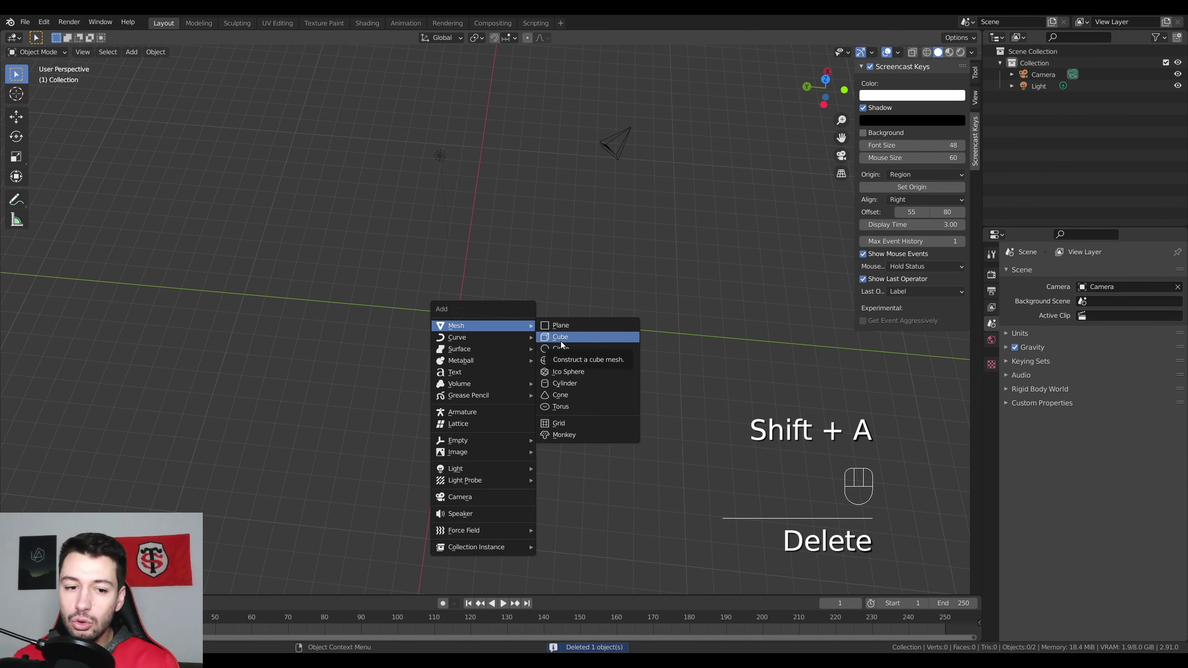
left_click(585, 384)
middle_click_drag(583, 397, 623, 322)
key("Tab")
scroll(493, 319, "up", 3)
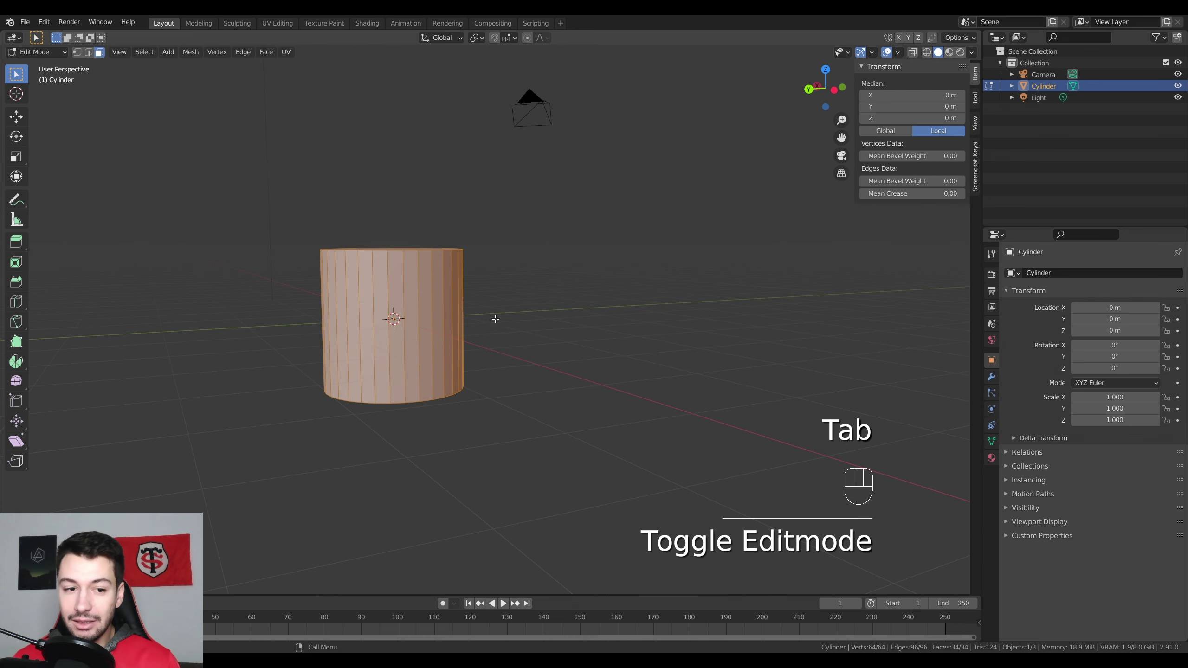
middle_click_drag(493, 319, 631, 375, "shift")
scroll(492, 383, "up", 3)
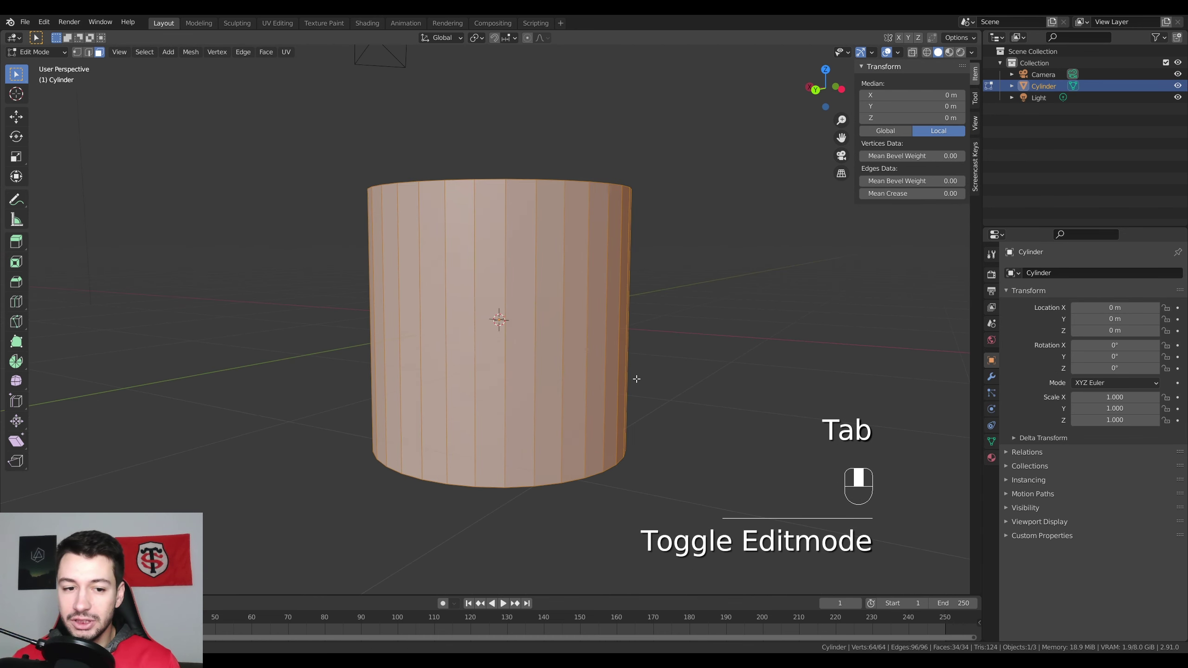
- Try placing horizontal loop cuts around the cylinder's wall one at a time, sliding the first toward the upper rim
key("ctrl+r")
left_click(531, 342)
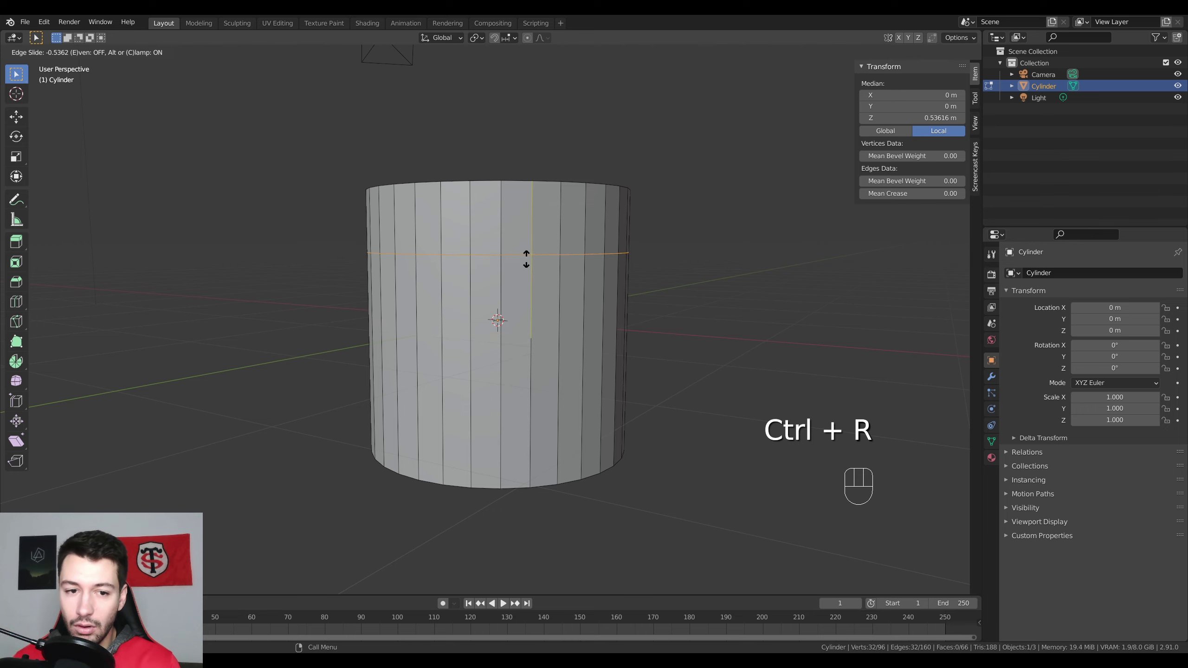
left_click(526, 224)
key("ctrl+r")
left_click(531, 332)
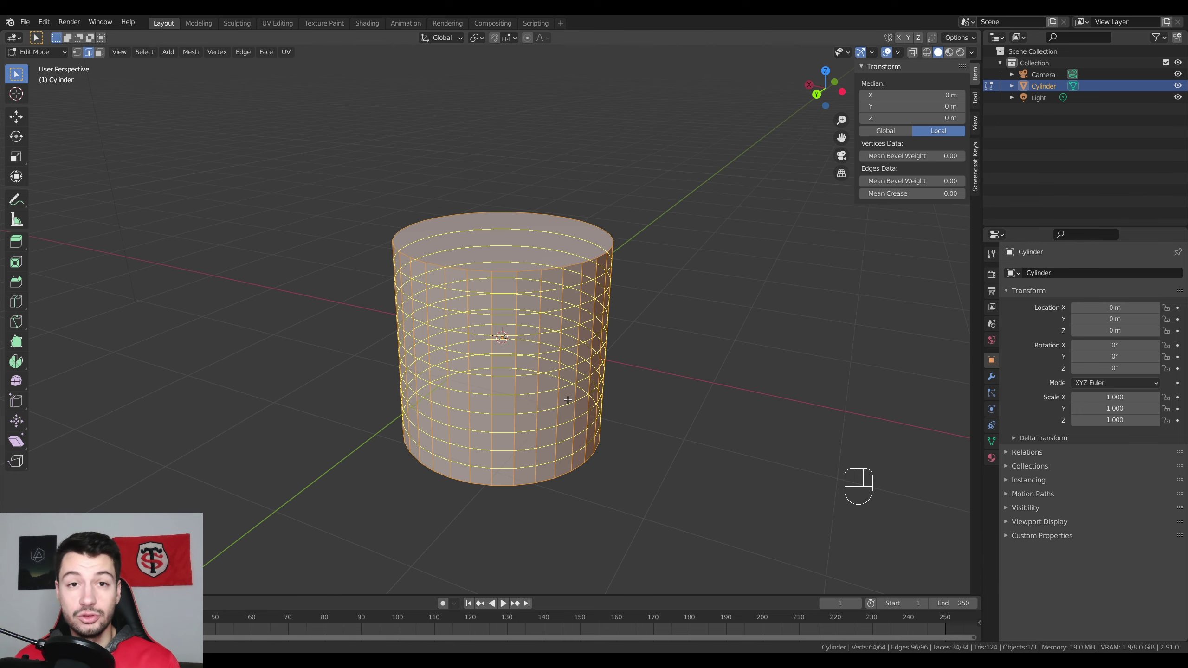